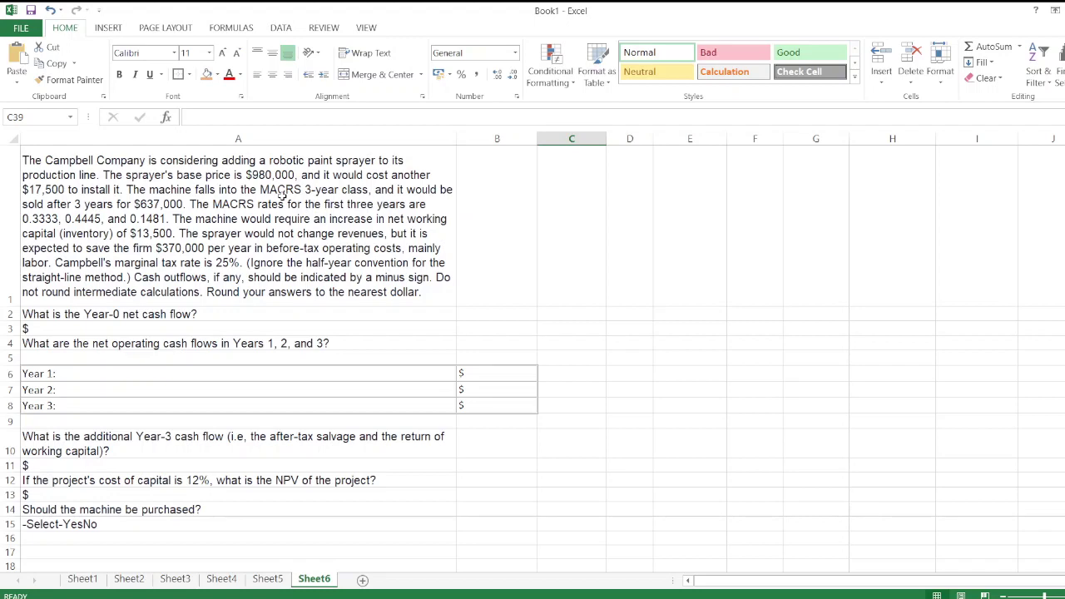
- List years 0, 1, 2 and 3 in A29:A32 under the Year heading of the NPV table
{"action": "scroll", "coordinate": [283, 204], "scroll_direction": "down", "scroll_amount": 7}
{"action": "left_click", "coordinate": [243, 239]}
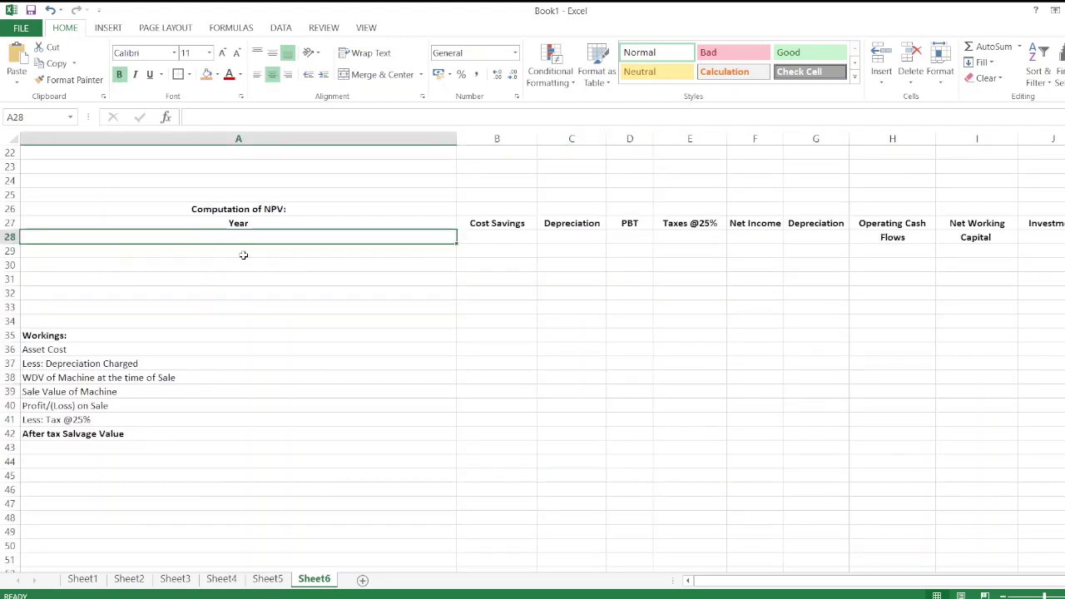
{"action": "left_click", "coordinate": [244, 256]}
{"action": "type", "text": "0"}
{"action": "key", "text": "Return"}
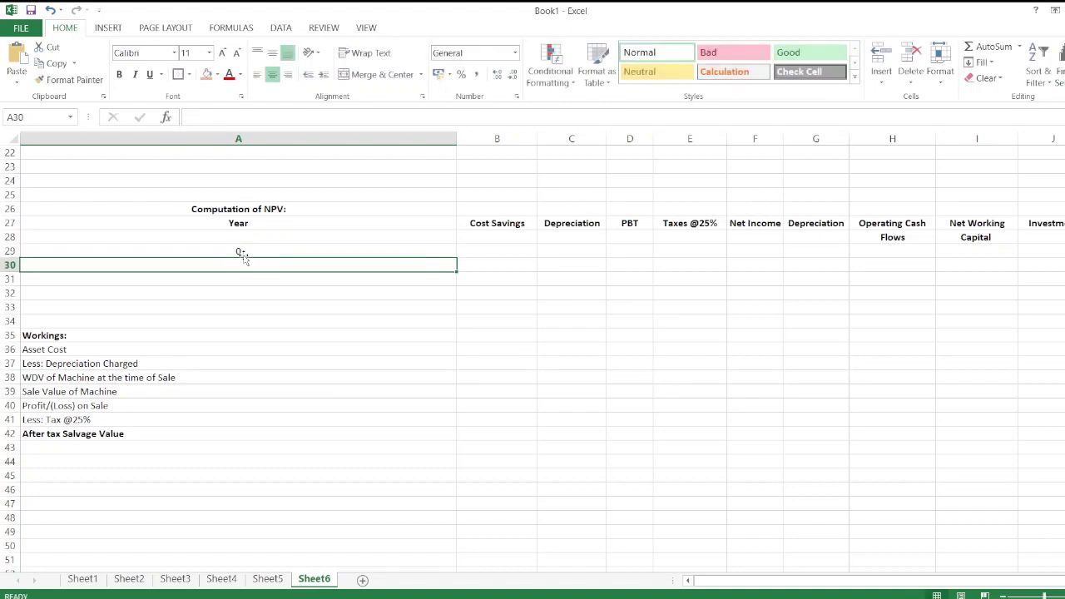
{"action": "type", "text": "1"}
{"action": "key", "text": "Return"}
{"action": "type", "text": "2"}
{"action": "key", "text": "Return"}
{"action": "type", "text": "3"}
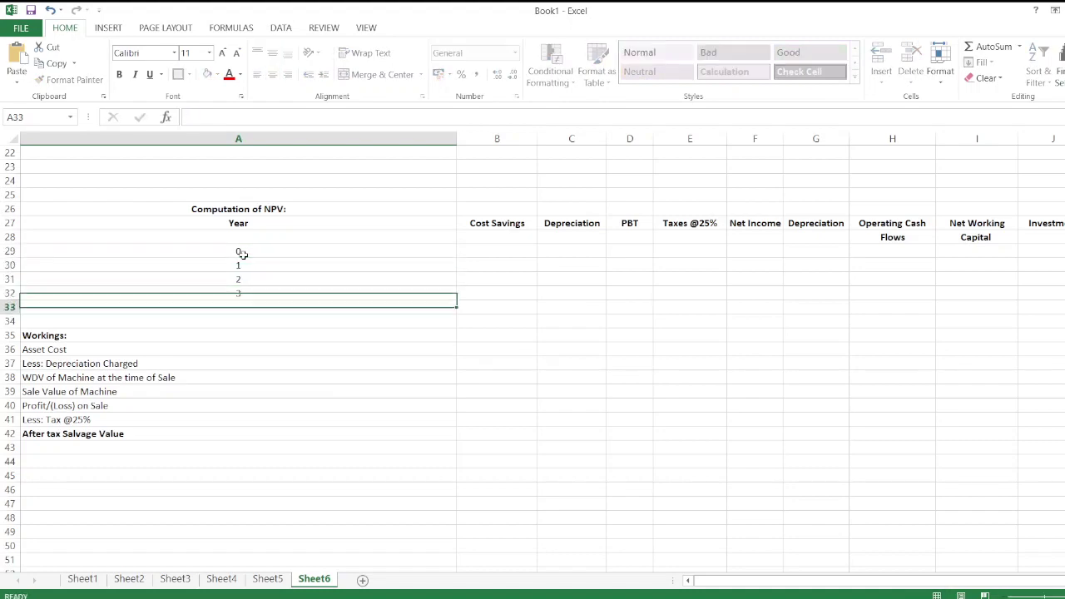
{"action": "key", "text": "Return"}
- Enter cost savings of 370000 for Year 1 in B30 and copy the value to Years 2 and 3
{"action": "scroll", "coordinate": [347, 350], "scroll_direction": "up", "scroll_amount": 7}
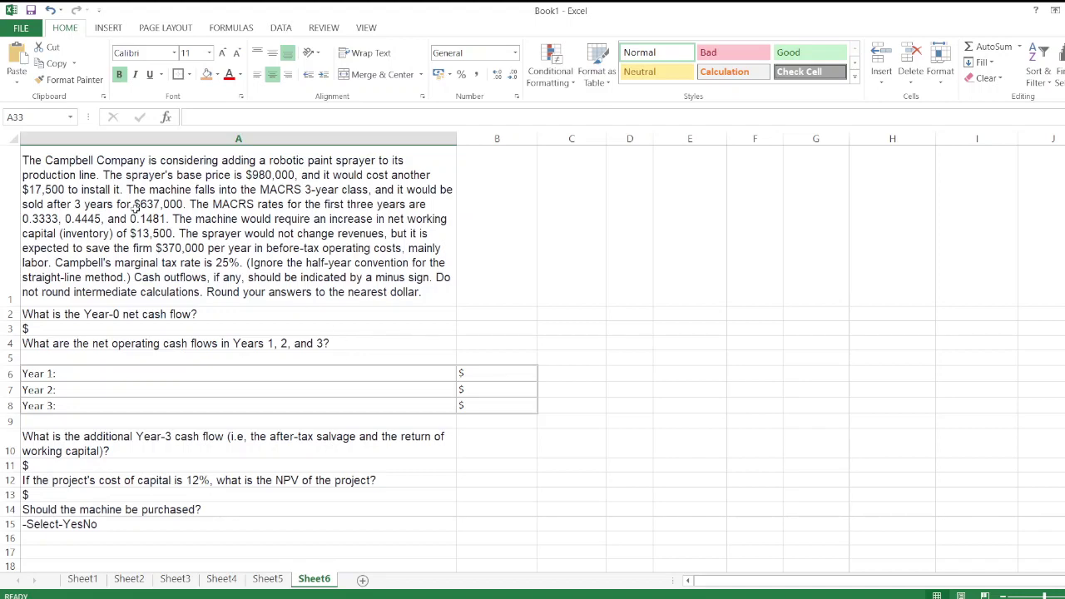
{"action": "scroll", "coordinate": [285, 434], "scroll_direction": "down", "scroll_amount": 3}
{"action": "scroll", "coordinate": [361, 406], "scroll_direction": "up", "scroll_amount": 3}
{"action": "scroll", "coordinate": [319, 359], "scroll_direction": "down", "scroll_amount": 4}
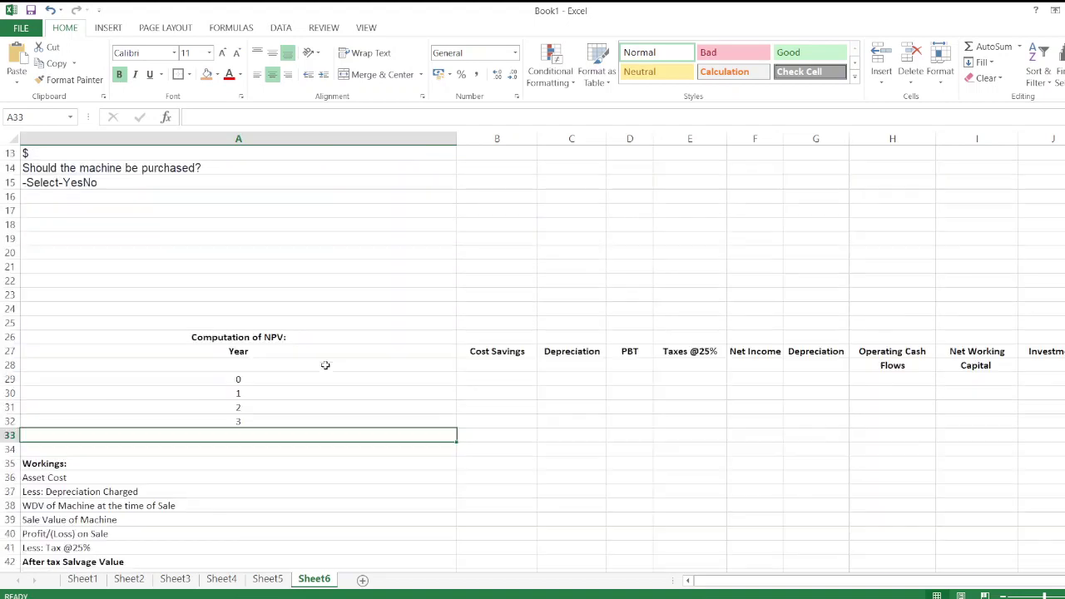
{"action": "left_click", "coordinate": [486, 393]}
{"action": "type", "text": "370"}
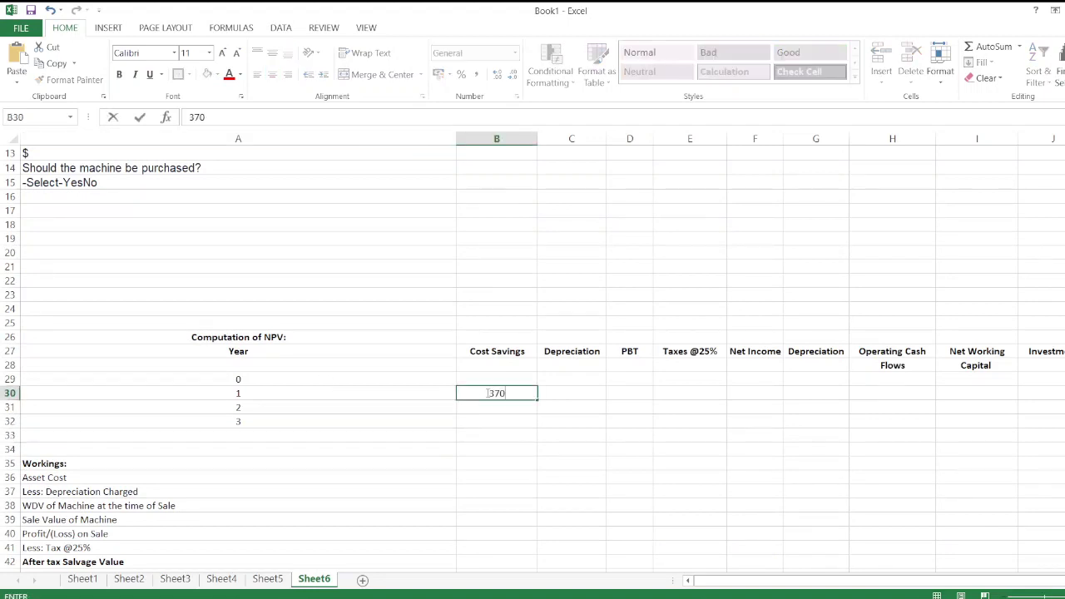
{"action": "type", "text": "000"}
{"action": "key", "text": "Return"}
{"action": "left_click", "coordinate": [487, 393]}
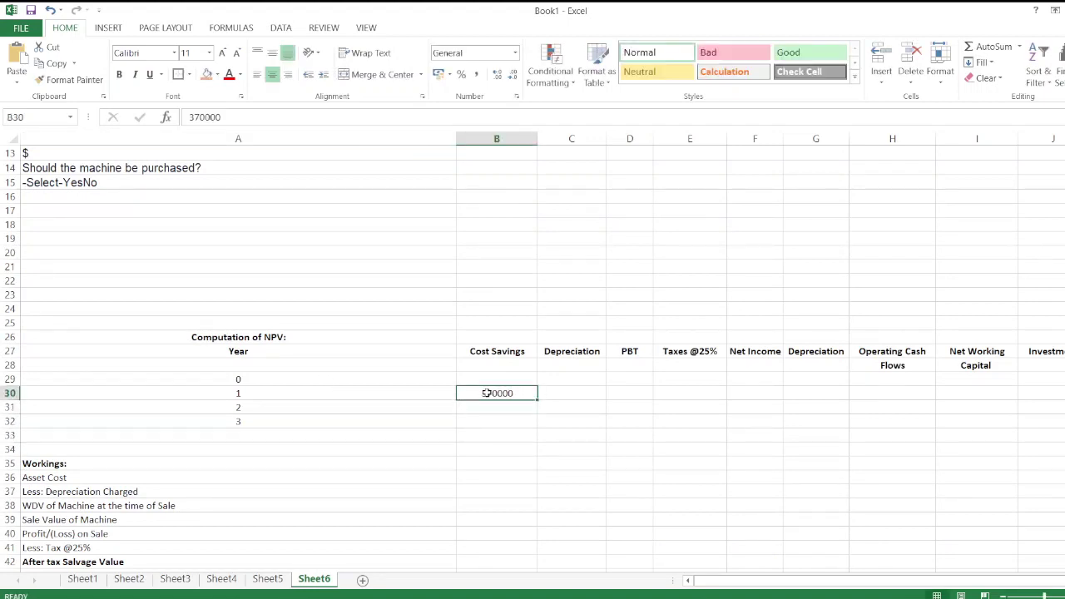
{"action": "key", "text": "ctrl+c"}
{"action": "left_click_drag", "start_coordinate": [487, 393], "coordinate": [487, 420]}
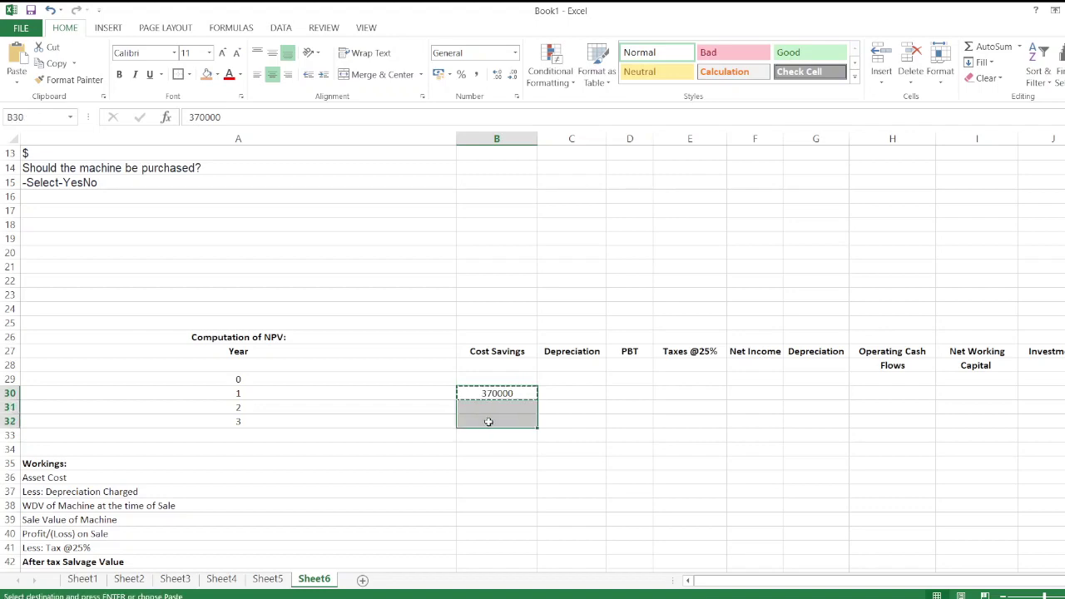
{"action": "key", "text": "ctrl+v"}
{"action": "scroll", "coordinate": [489, 422], "scroll_direction": "up", "scroll_amount": 4}
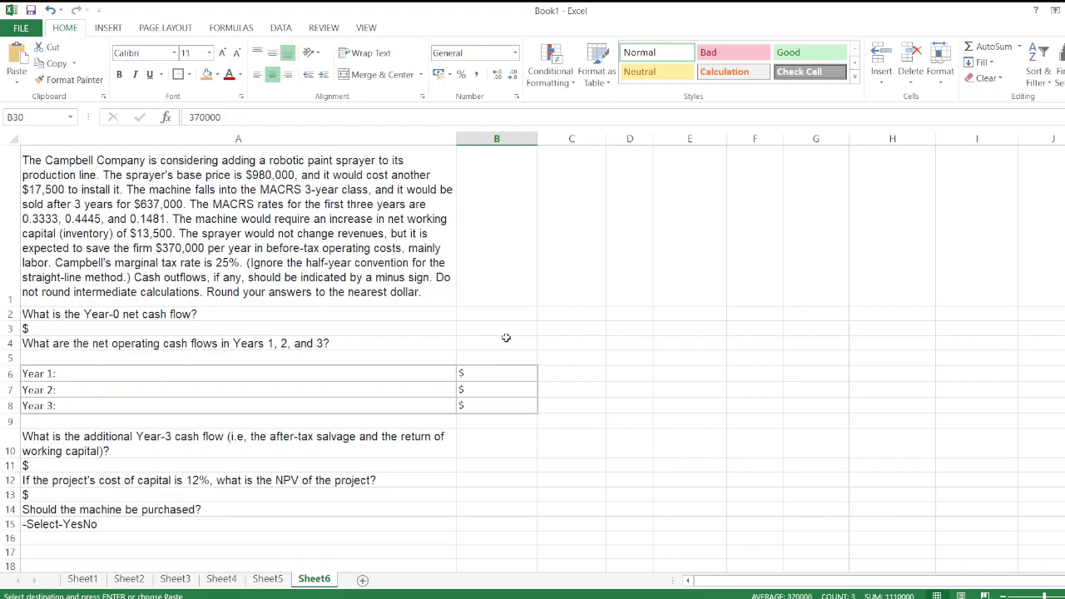
{"action": "scroll", "coordinate": [506, 337], "scroll_direction": "down", "scroll_amount": 3}
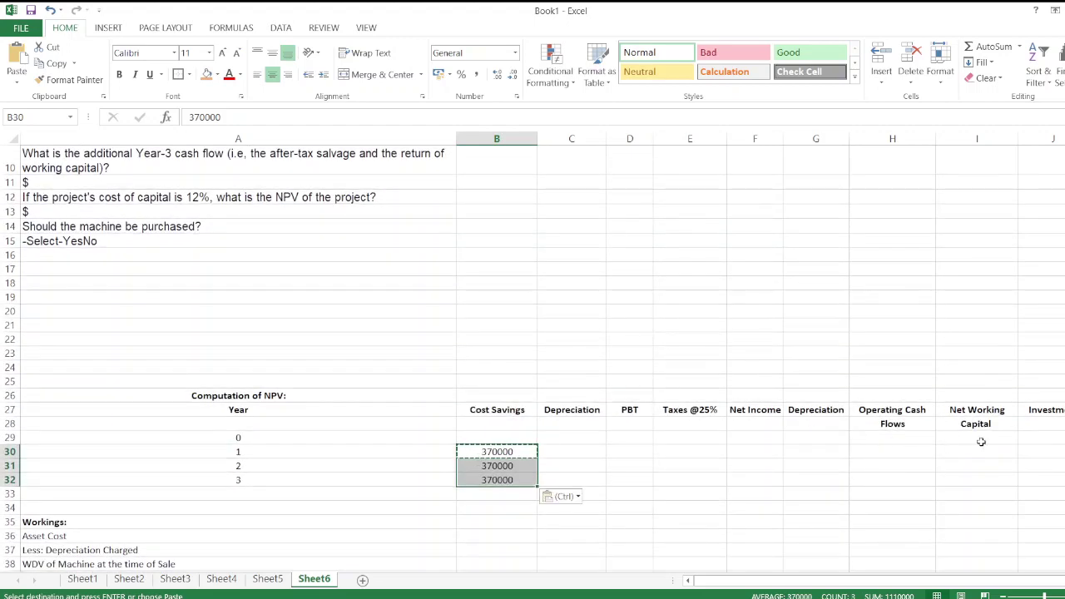
{"action": "left_click", "coordinate": [1040, 437]}
{"action": "type", "text": "="}
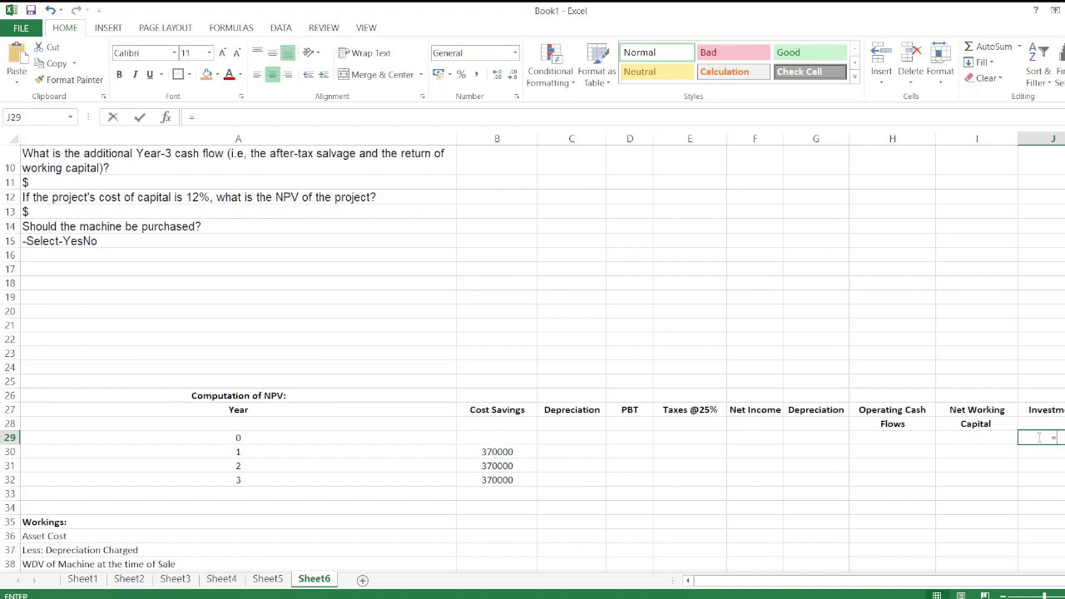
{"action": "type", "text": "-980000"}
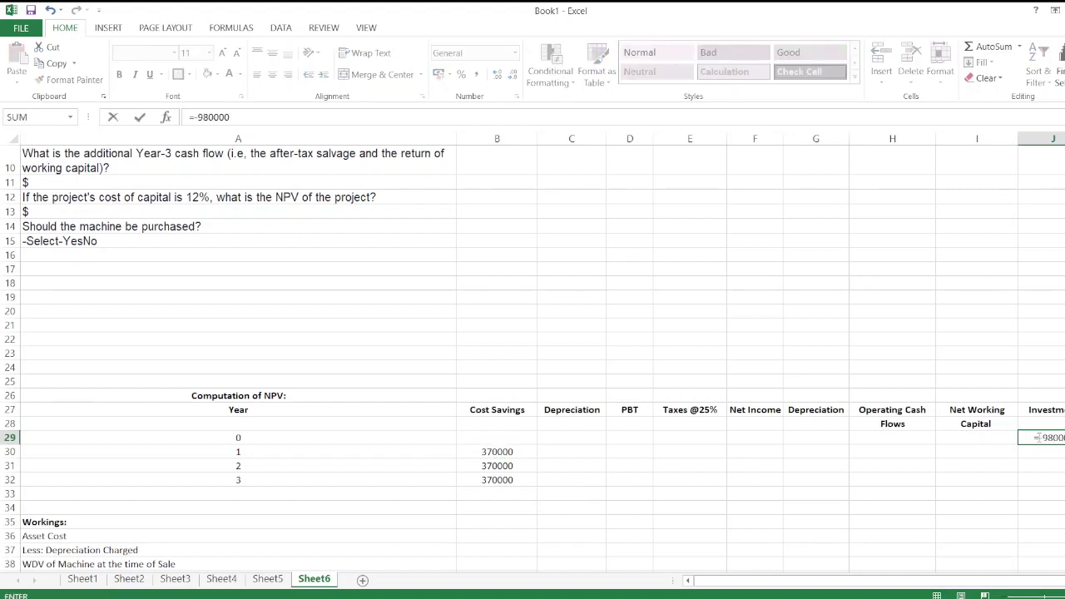
{"action": "type", "text": "-17500"}
{"action": "key", "text": "Return"}
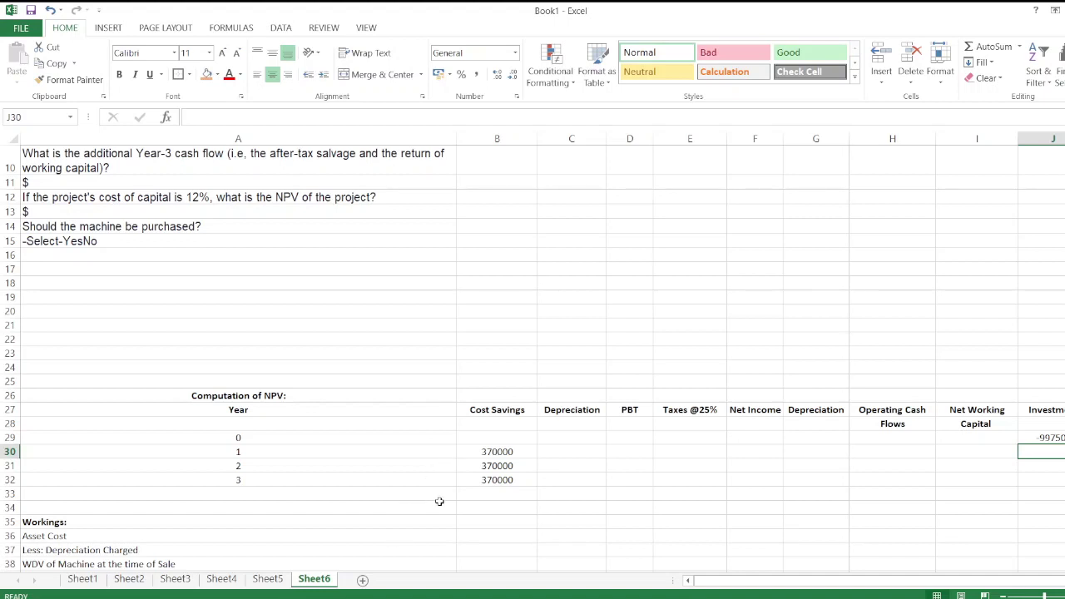
- Calculate the Year 1 depreciation in C30 with =997500*0.3333
{"action": "left_click", "coordinate": [561, 450]}
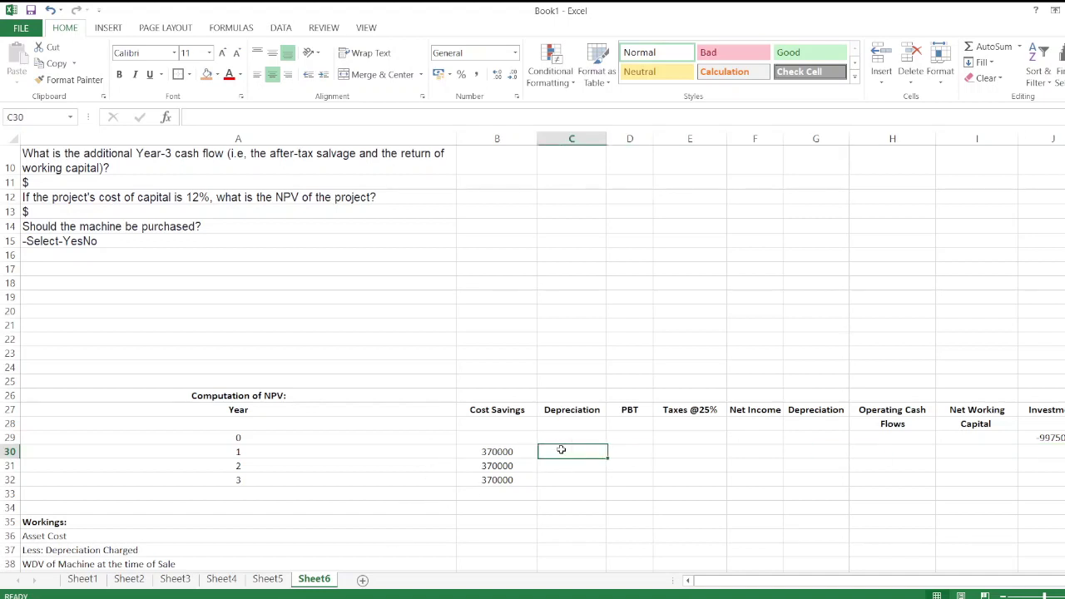
{"action": "type", "text": "="}
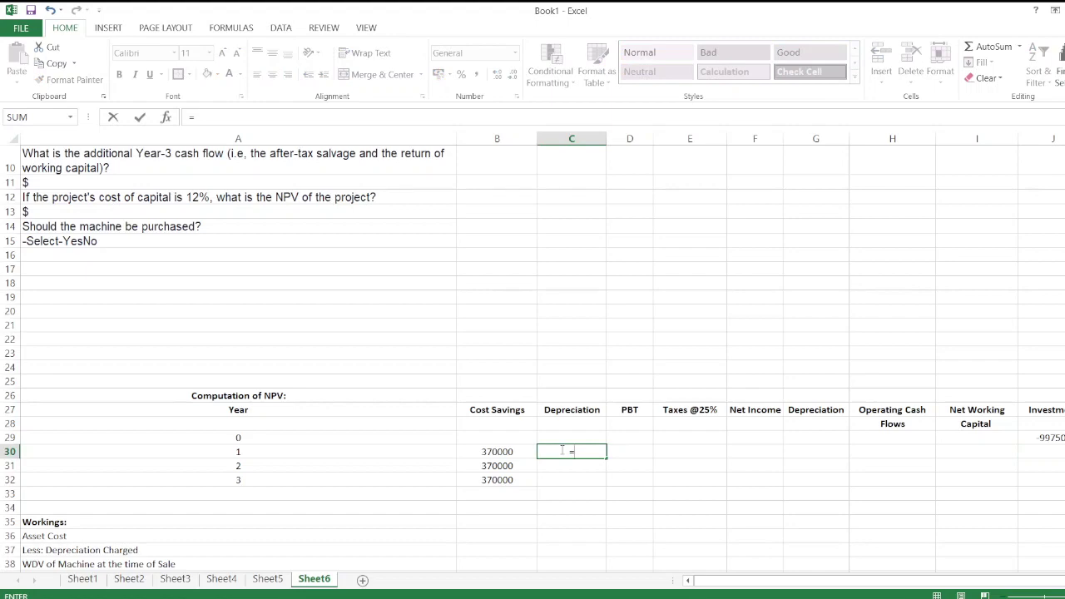
{"action": "type", "text": "997500*"}
{"action": "scroll", "coordinate": [562, 449], "scroll_direction": "up", "scroll_amount": 3}
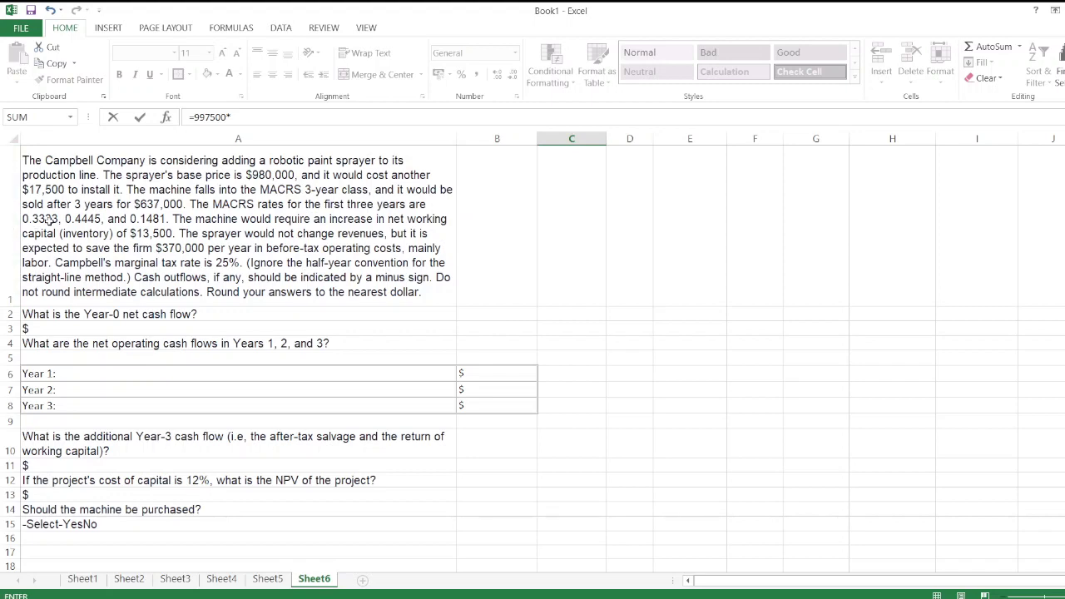
{"action": "scroll", "coordinate": [521, 478], "scroll_direction": "down", "scroll_amount": 5}
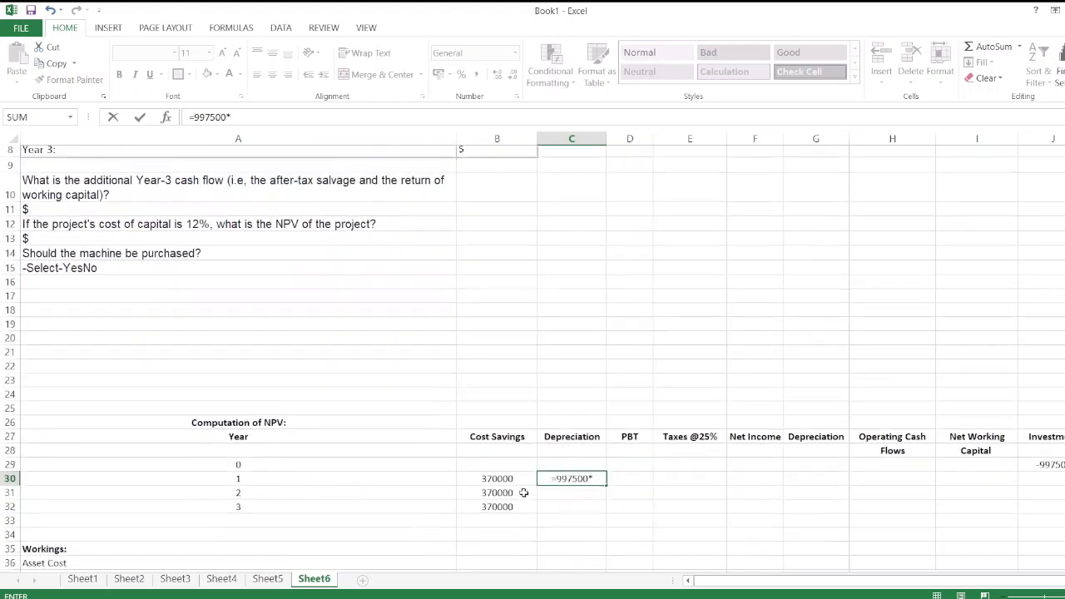
{"action": "type", "text": "0.3333"}
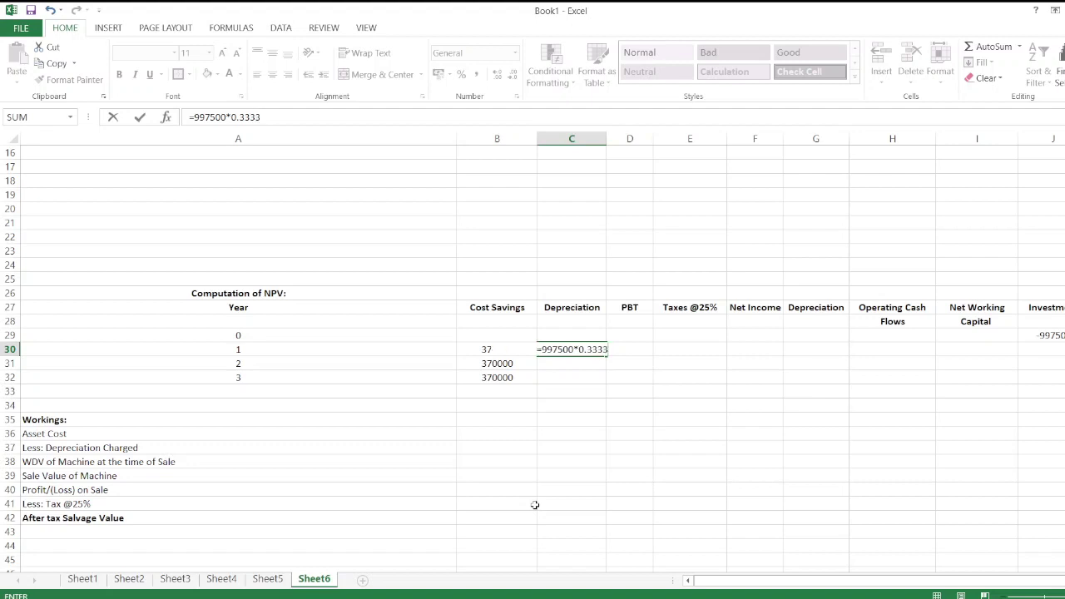
{"action": "key", "text": "Return"}
- Calculate the Year 2 depreciation in C31 with =997500*0.4445
{"action": "type", "text": "="}
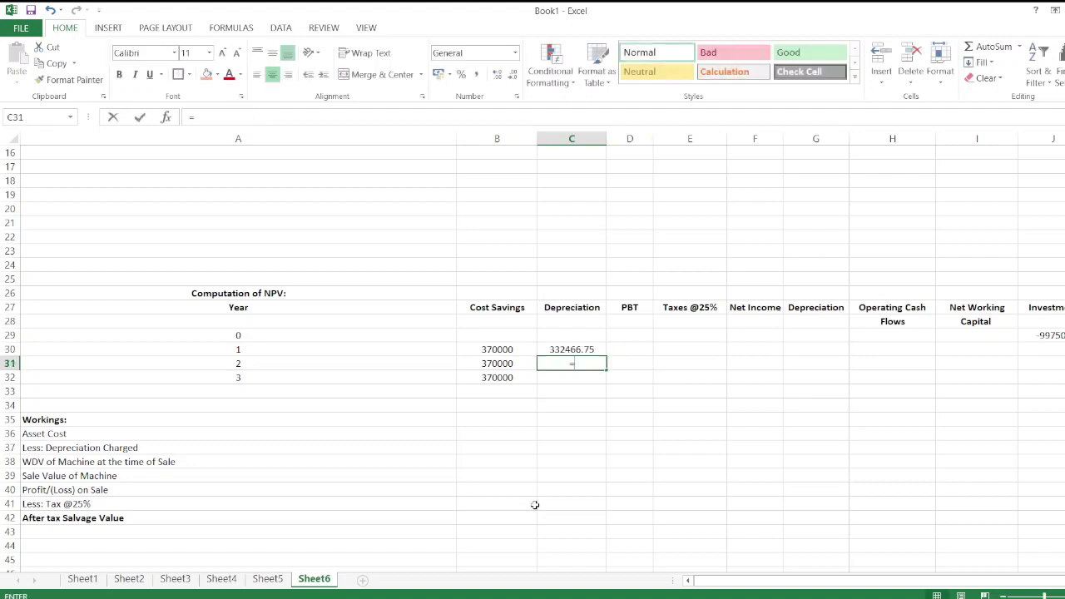
{"action": "type", "text": "997"}
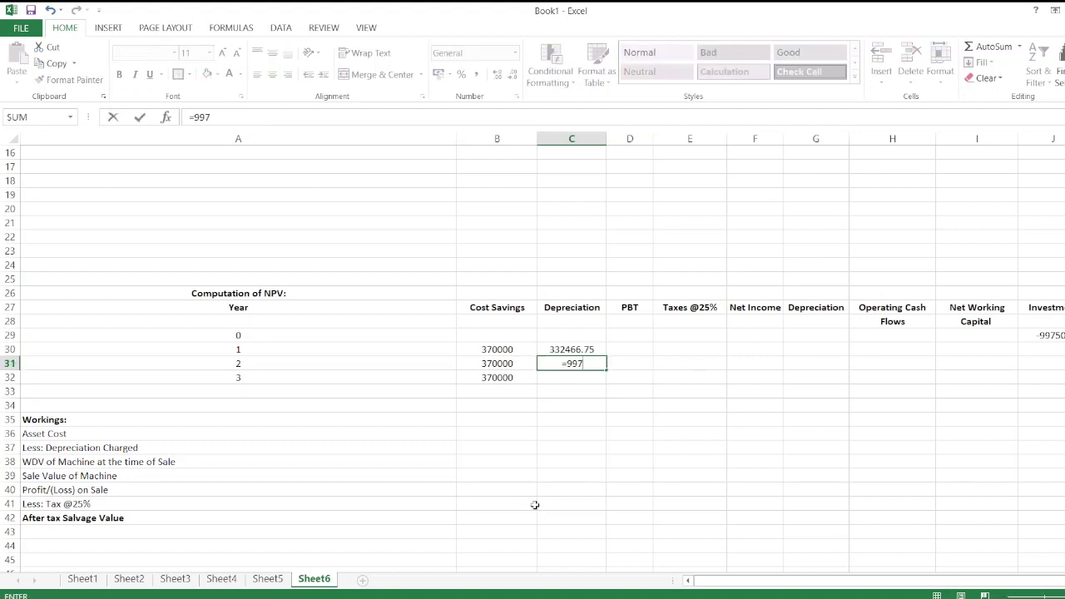
{"action": "type", "text": "500*"}
{"action": "scroll", "coordinate": [535, 505], "scroll_direction": "up", "scroll_amount": 5}
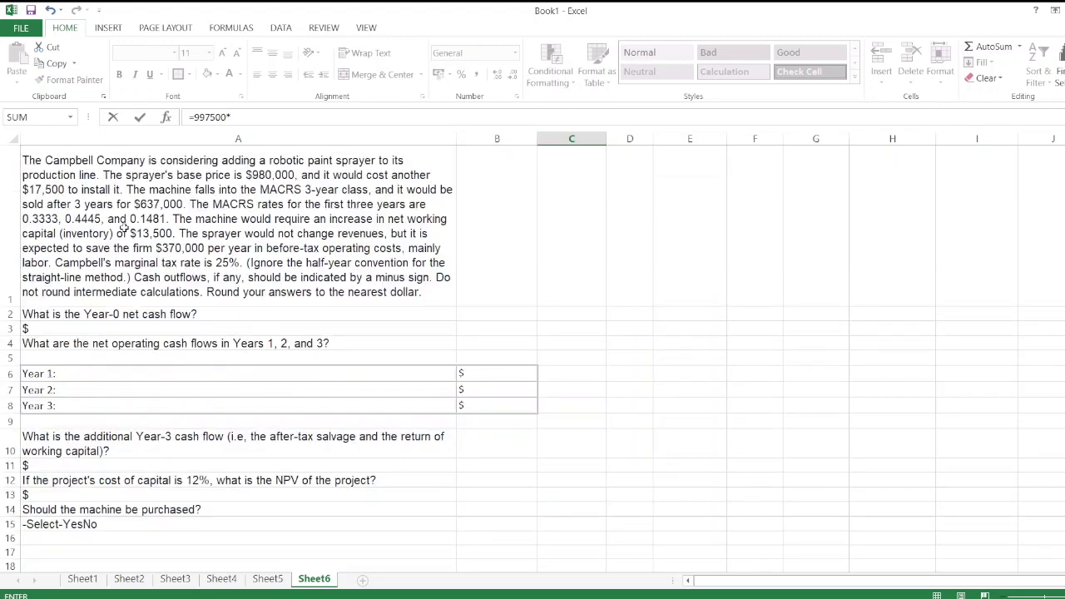
{"action": "scroll", "coordinate": [446, 385], "scroll_direction": "down", "scroll_amount": 6}
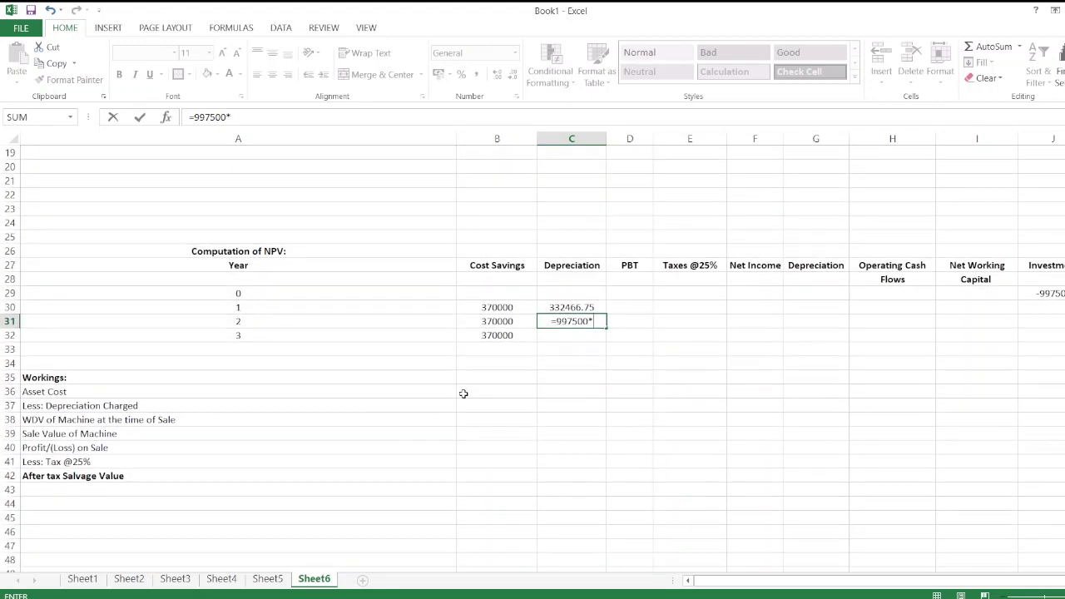
{"action": "type", "text": "0.4445"}
{"action": "key", "text": "Return"}
- Calculate the Year 3 depreciation in C32 with =997500*0.1481
{"action": "type", "text": "="}
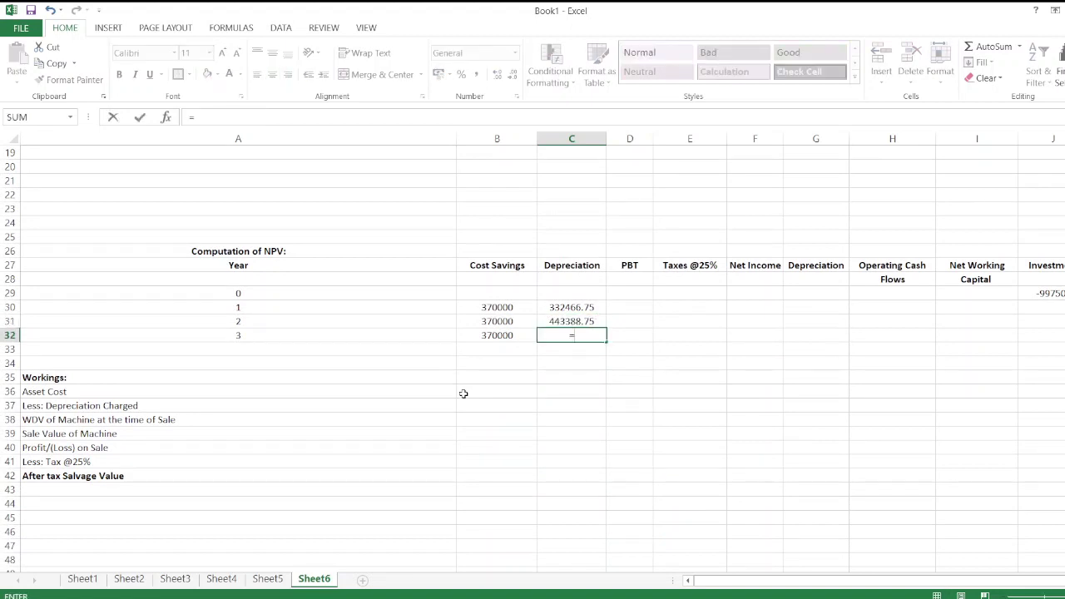
{"action": "type", "text": "997500*"}
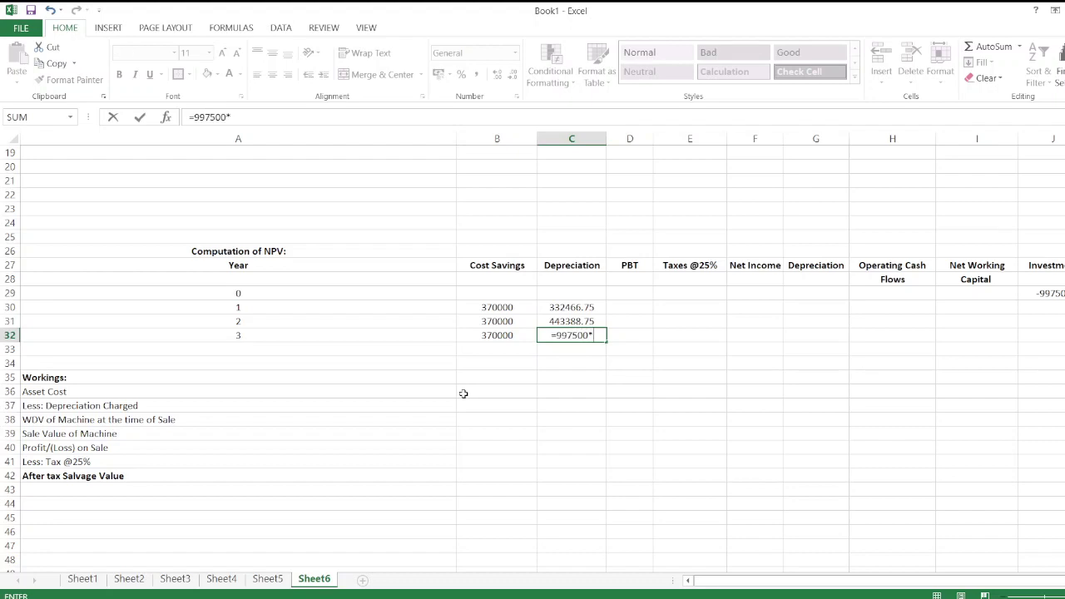
{"action": "scroll", "coordinate": [464, 393], "scroll_direction": "up", "scroll_amount": 2}
{"action": "scroll", "coordinate": [463, 394], "scroll_direction": "up", "scroll_amount": 4}
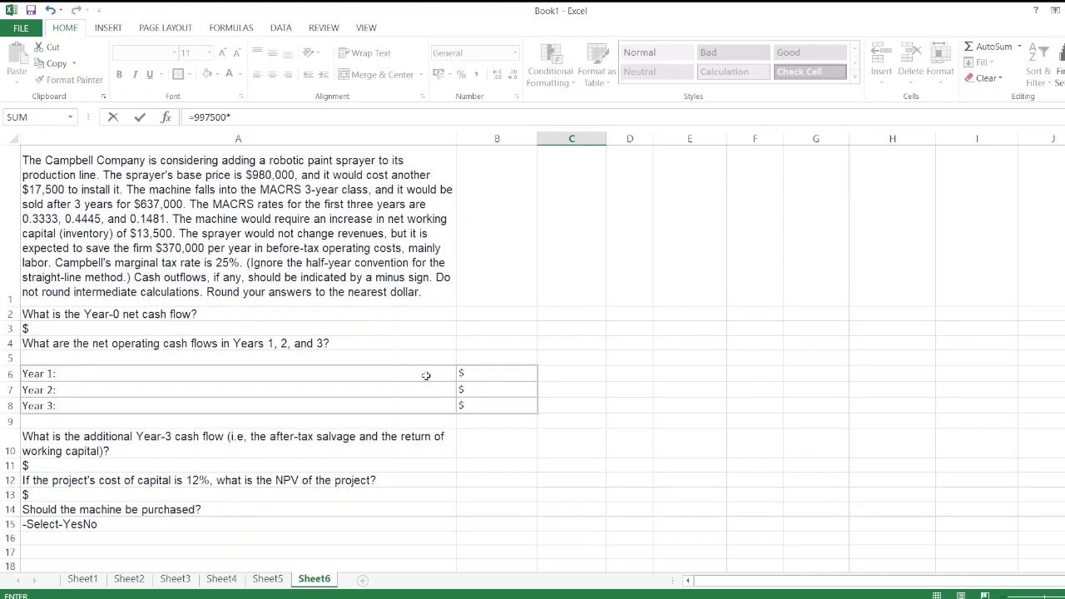
{"action": "scroll", "coordinate": [425, 375], "scroll_direction": "down", "scroll_amount": 6}
{"action": "type", "text": "0.1482"}
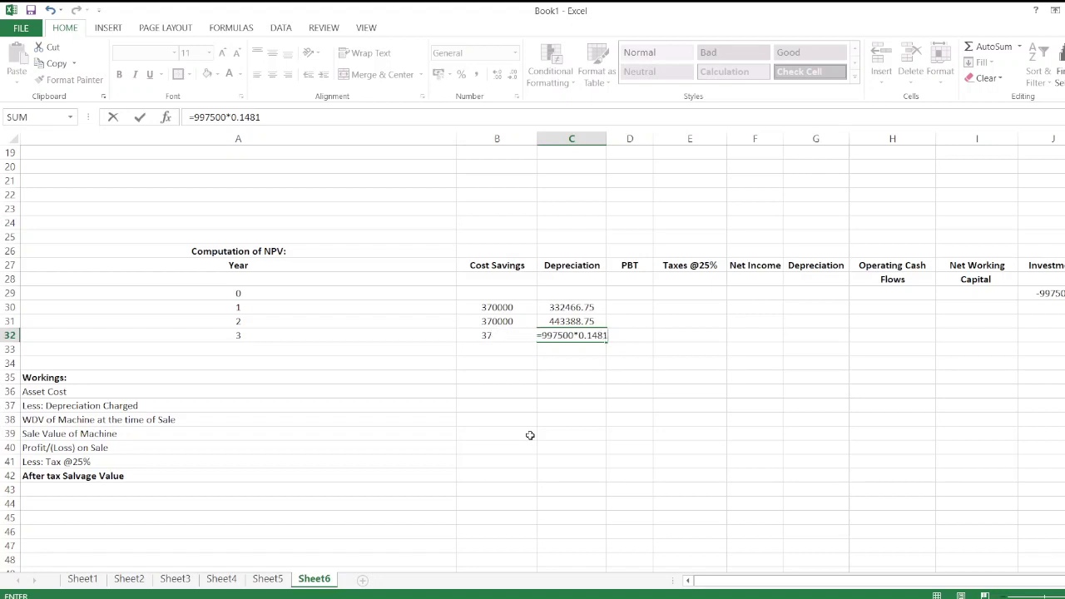
{"action": "key", "text": "Return"}
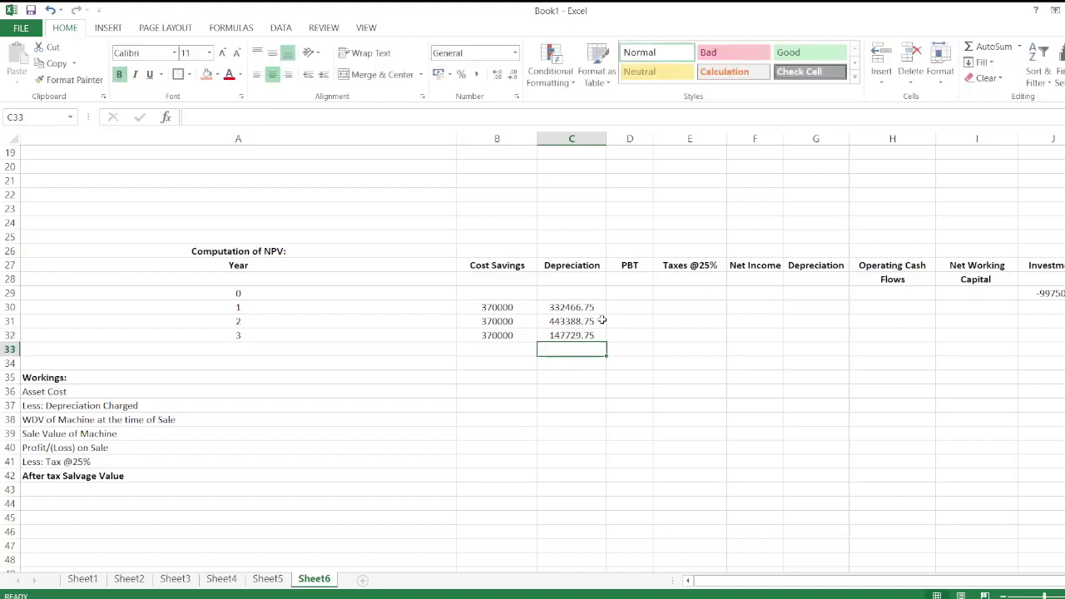
- Begin a formula for the Year 1 PBT in D30
{"action": "left_click", "coordinate": [625, 307]}
{"action": "type", "text": "="}
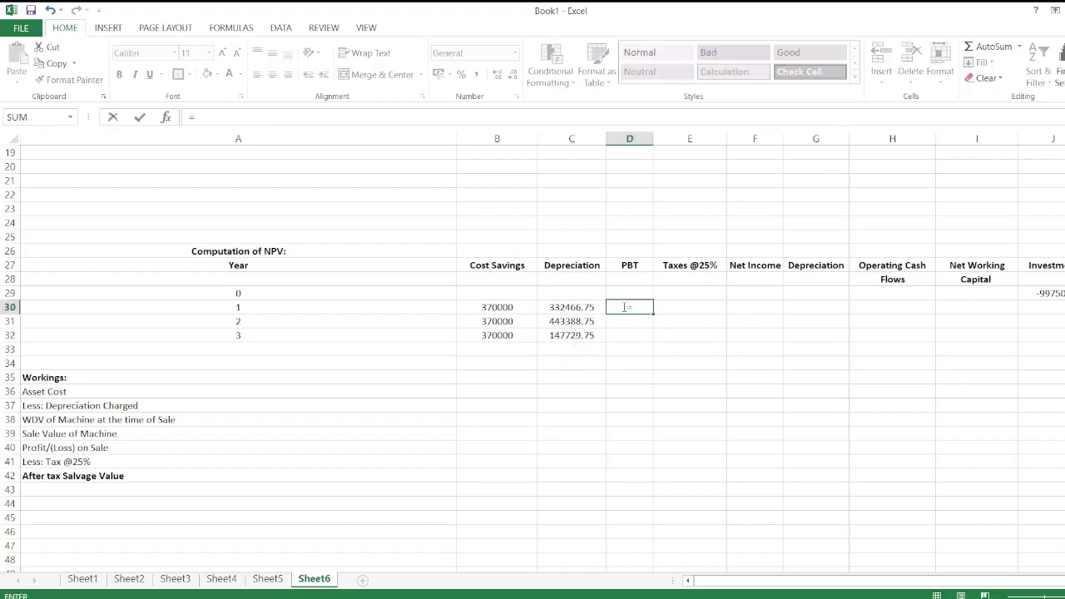
{"action": "key", "text": "Left"}
{"action": "type", "text": "-"}
{"action": "key", "text": "Left"}
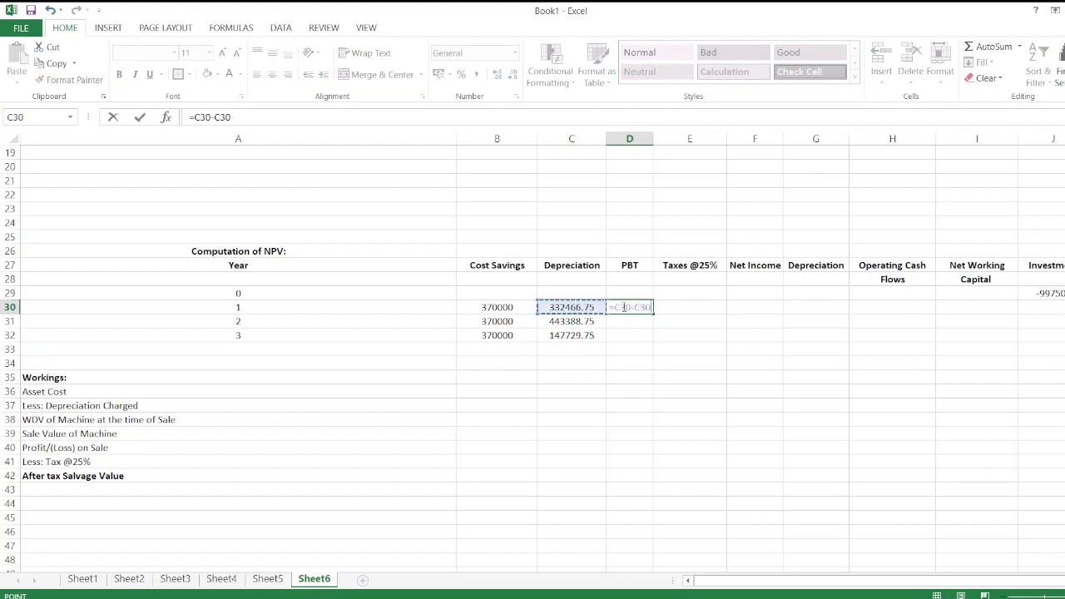
{"action": "key", "text": "BackSpace"}
{"action": "key", "text": "BackSpace"}
{"action": "key", "text": "BackSpace"}
{"action": "key", "text": "BackSpace"}
{"action": "key", "text": "BackSpace"}
{"action": "key", "text": "BackSpace"}
{"action": "key", "text": "BackSpace"}
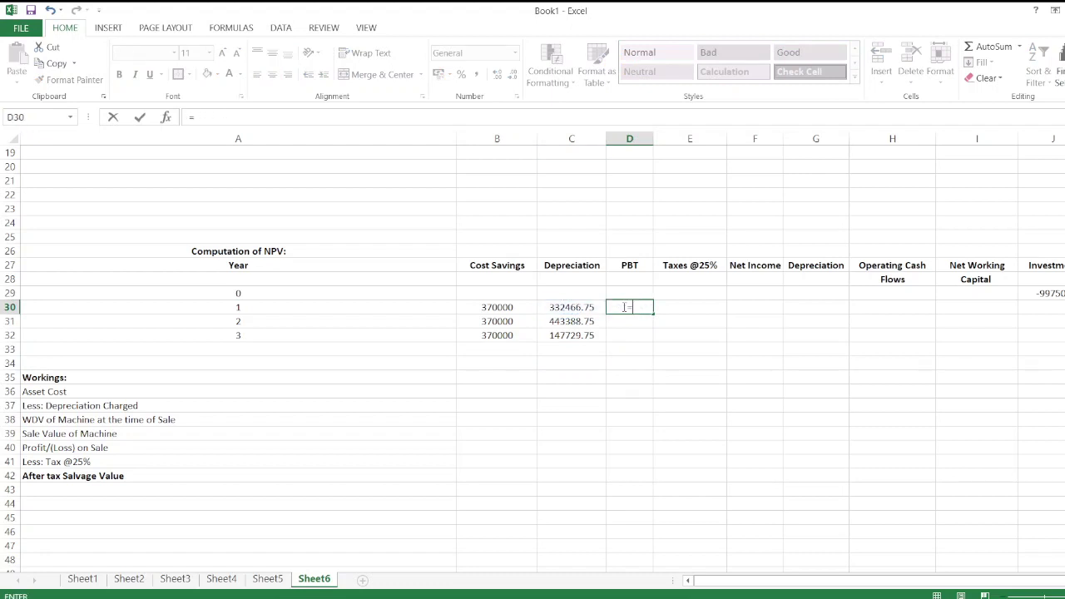
- Complete the Year 1 PBT formula as =B30-C30 and copy it down to Years 2 and 3
{"action": "key", "text": "Left"}
{"action": "key", "text": "Left"}
{"action": "type", "text": "-"}
{"action": "key", "text": "Left"}
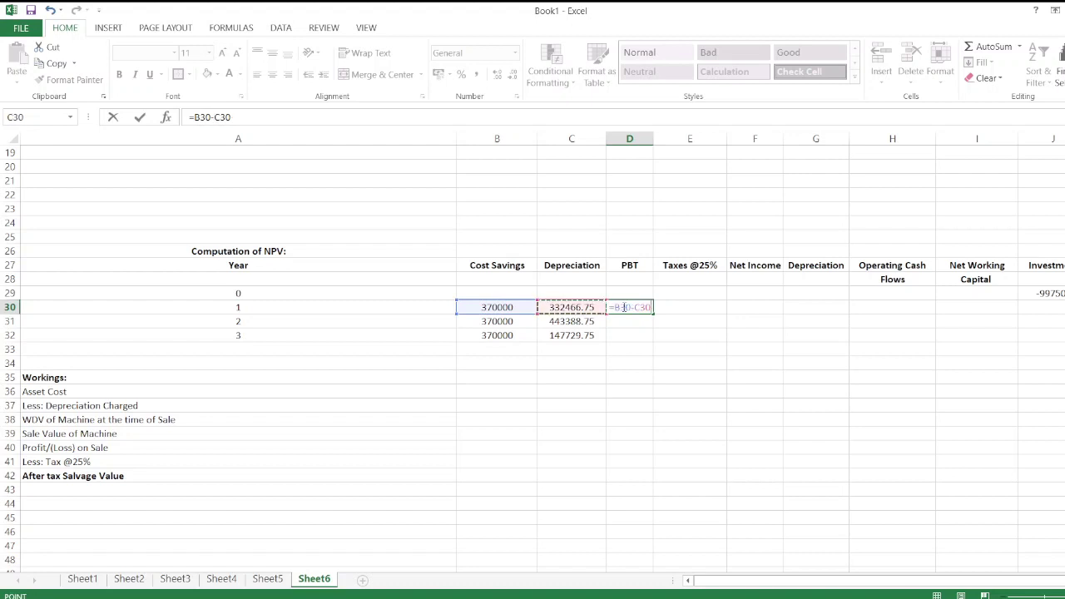
{"action": "key", "text": "Return"}
{"action": "left_click", "coordinate": [624, 307]}
{"action": "key", "text": "ctrl+c"}
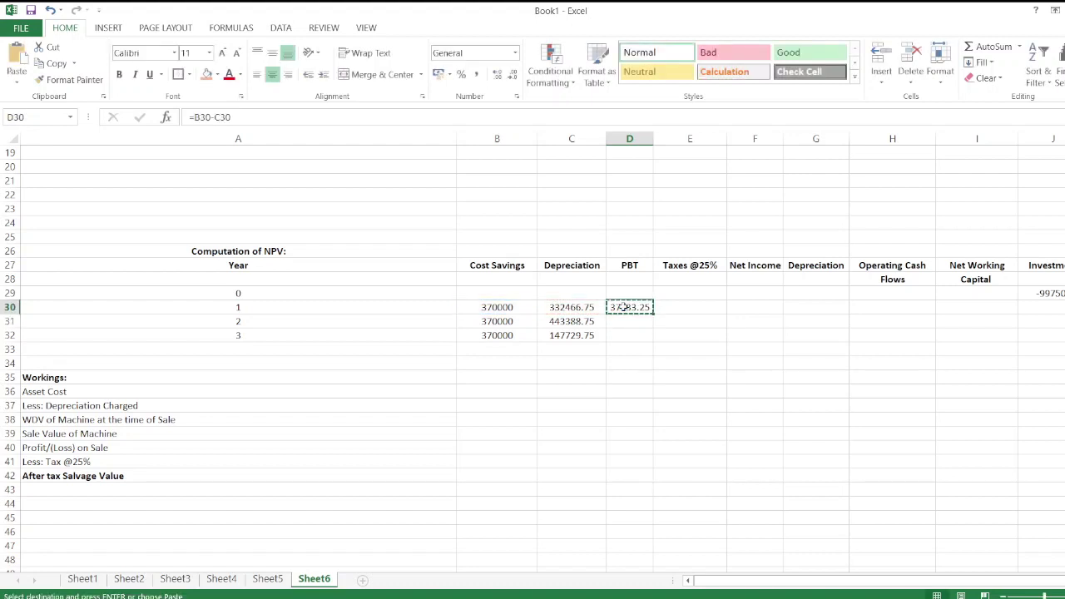
{"action": "left_click_drag", "start_coordinate": [625, 308], "coordinate": [627, 334]}
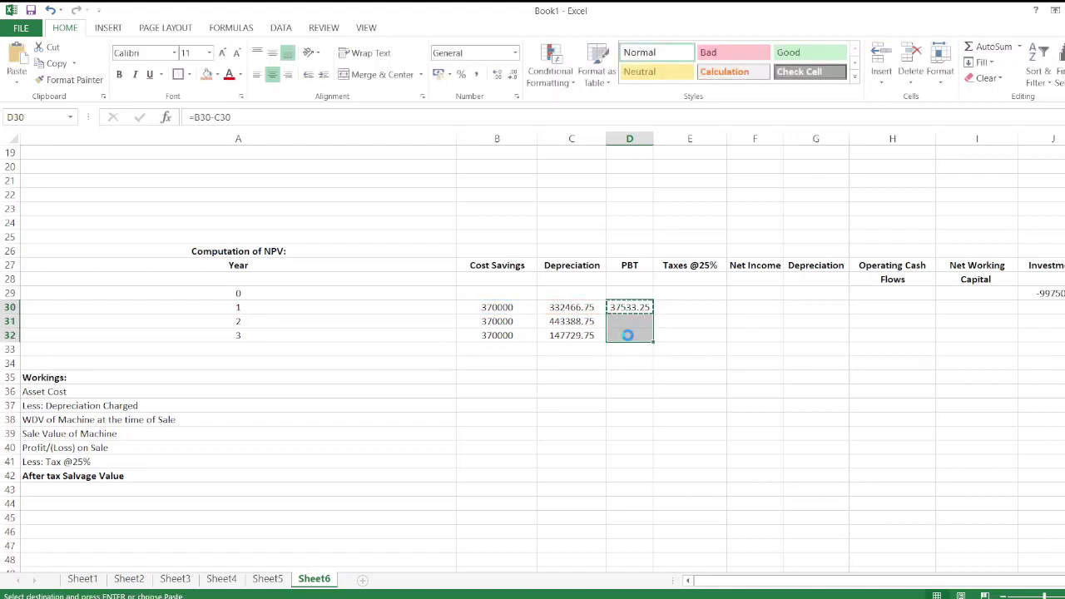
{"action": "key", "text": "ctrl+v"}
- Calculate the Year 1 tax in E30 with =D30*25% and copy the formula down to Years 2 and 3
{"action": "left_click", "coordinate": [690, 307]}
{"action": "type", "text": "="}
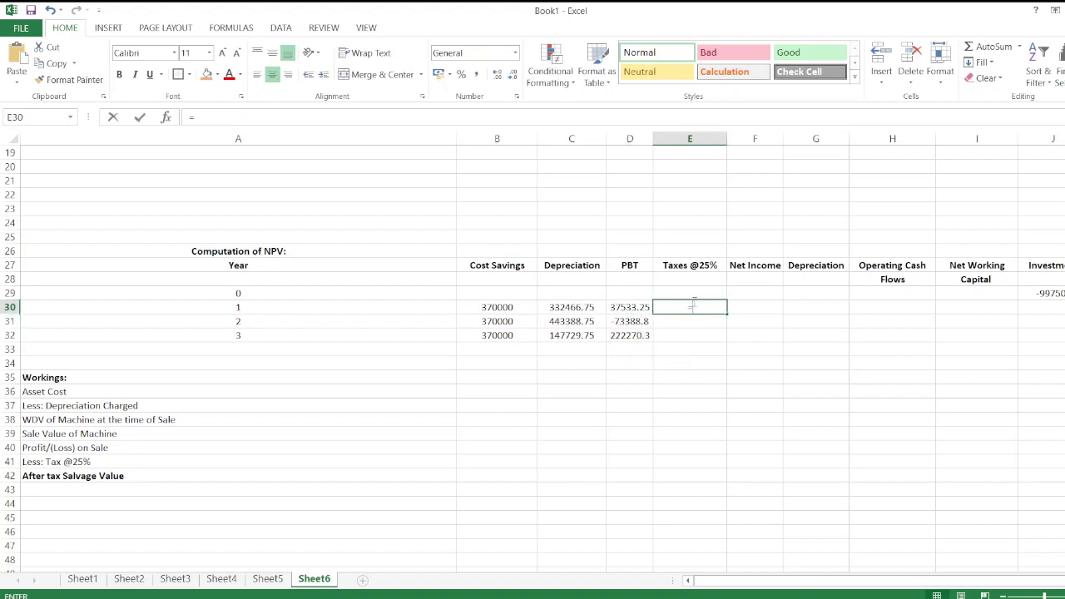
{"action": "key", "text": "Left"}
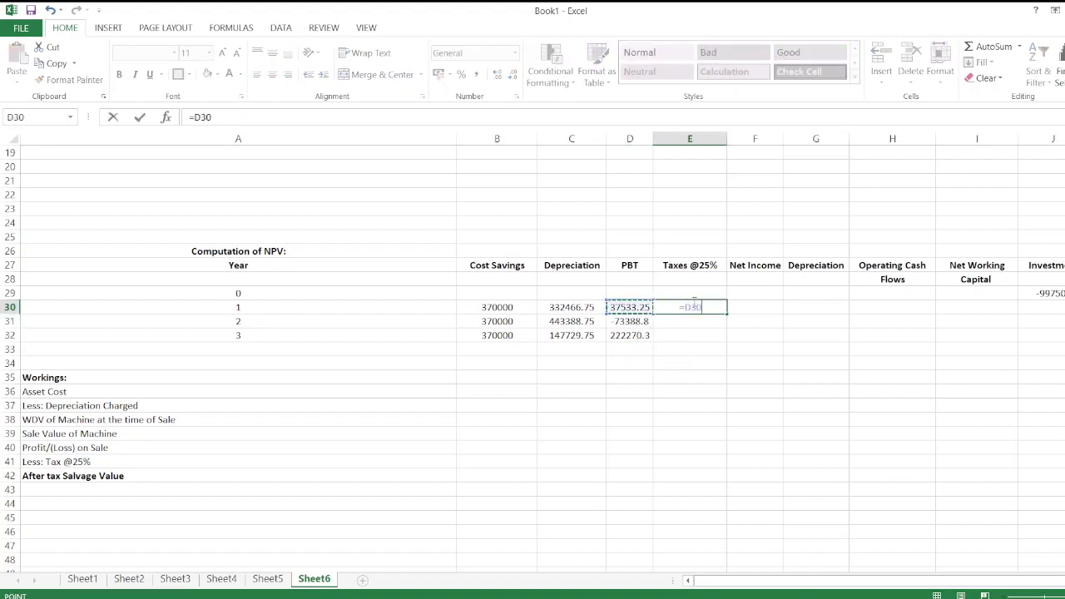
{"action": "type", "text": "*25%"}
{"action": "key", "text": "Return"}
{"action": "left_click", "coordinate": [693, 304]}
{"action": "key", "text": "ctrl+c"}
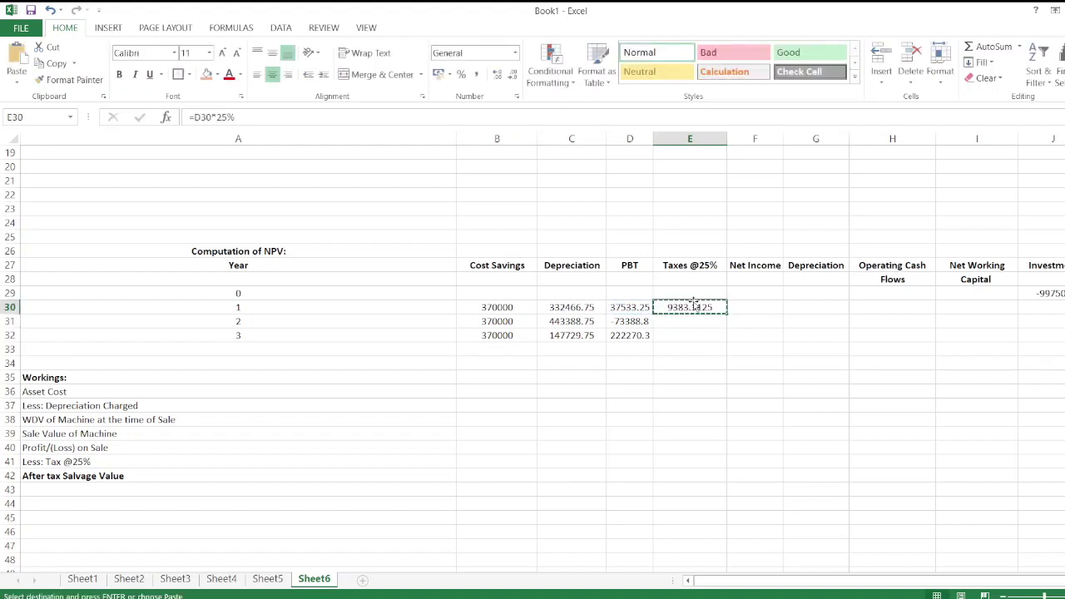
{"action": "left_click_drag", "start_coordinate": [692, 307], "coordinate": [688, 337]}
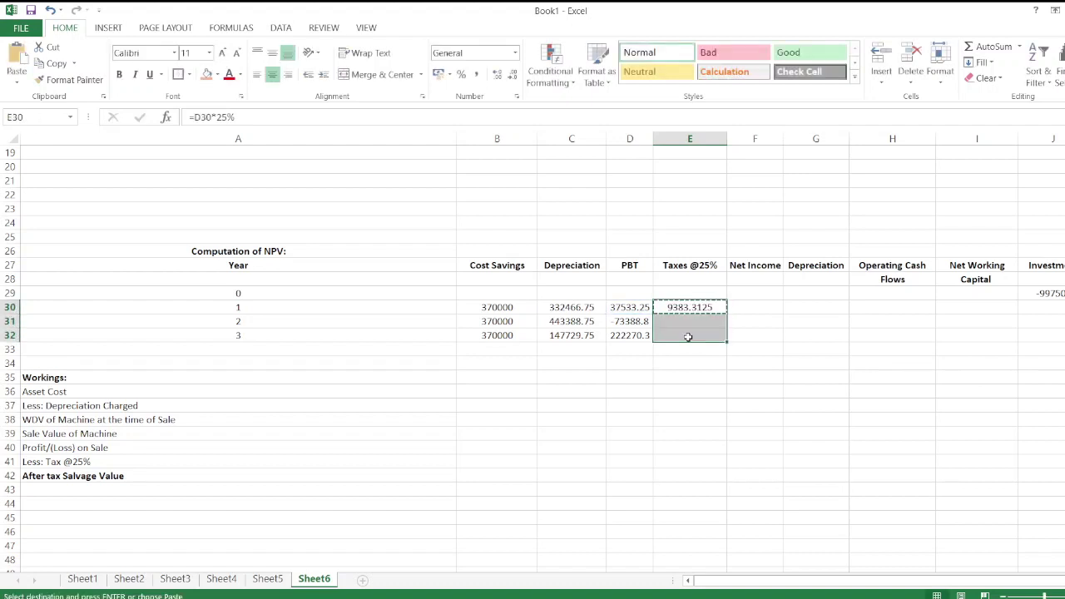
{"action": "key", "text": "ctrl+v"}
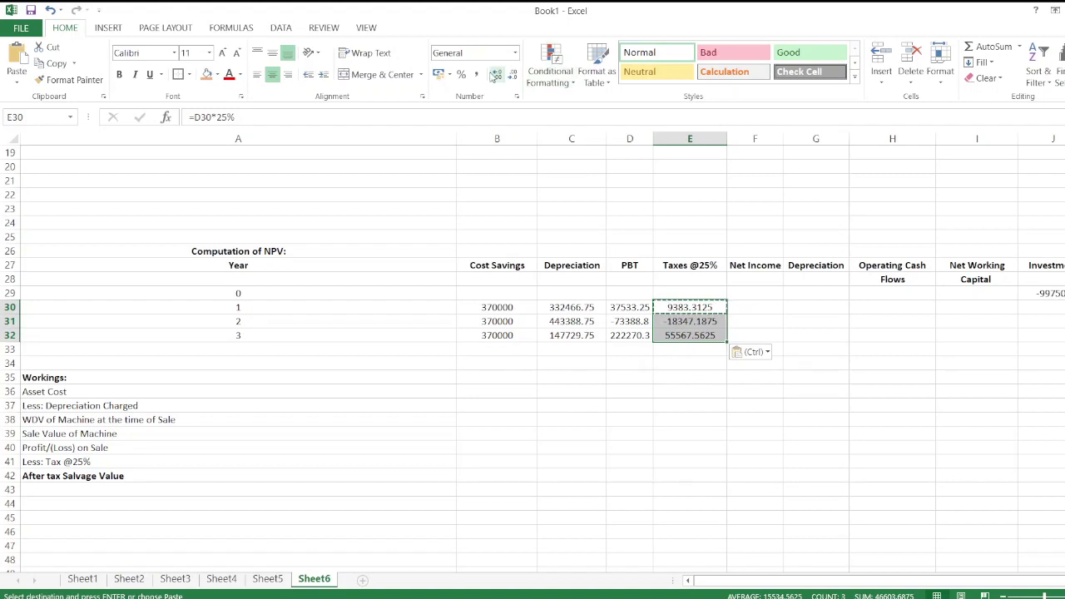
- Reduce the tax values in E30:E32 to two decimal places
{"action": "left_click", "coordinate": [512, 75]}
{"action": "left_click", "coordinate": [512, 75]}
{"action": "left_click", "coordinate": [724, 322]}
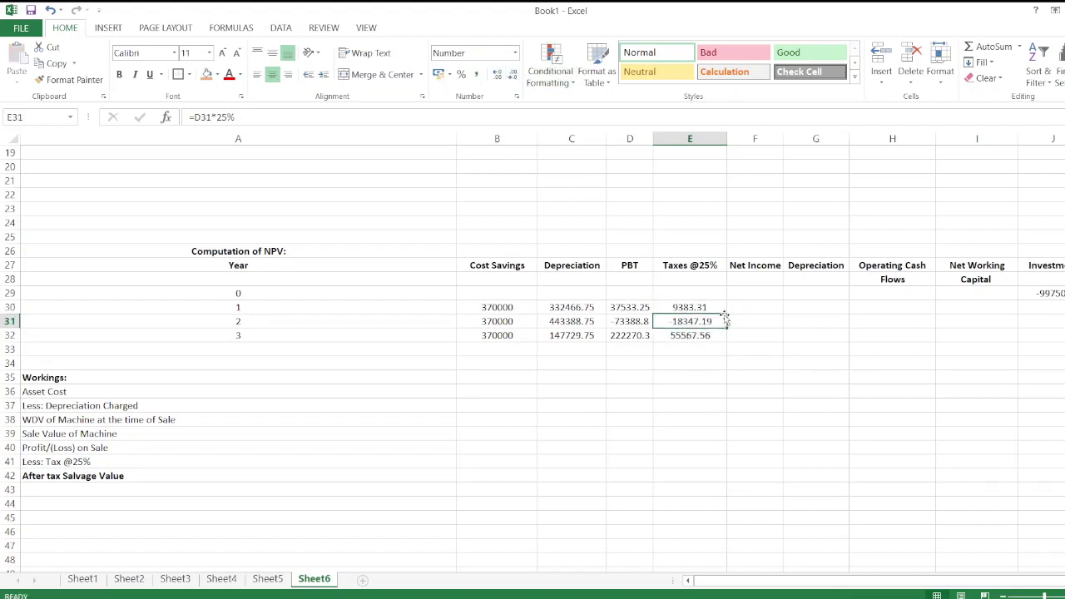
- Calculate the Year 1 net income in F30 with =D30-E30 and copy the formula down to Years 2 and 3
{"action": "left_click", "coordinate": [752, 308]}
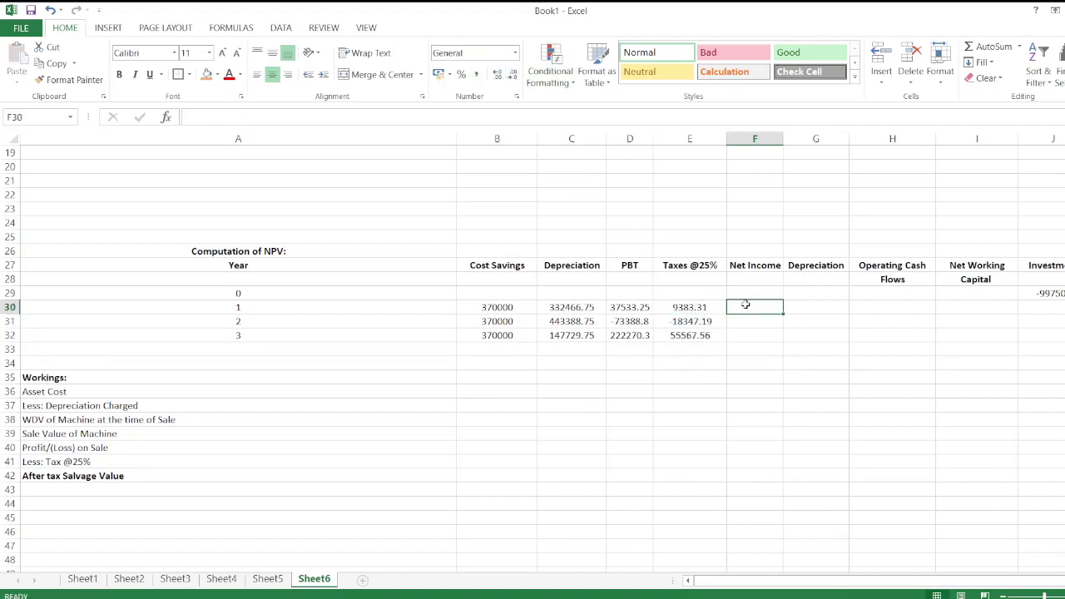
{"action": "type", "text": "="}
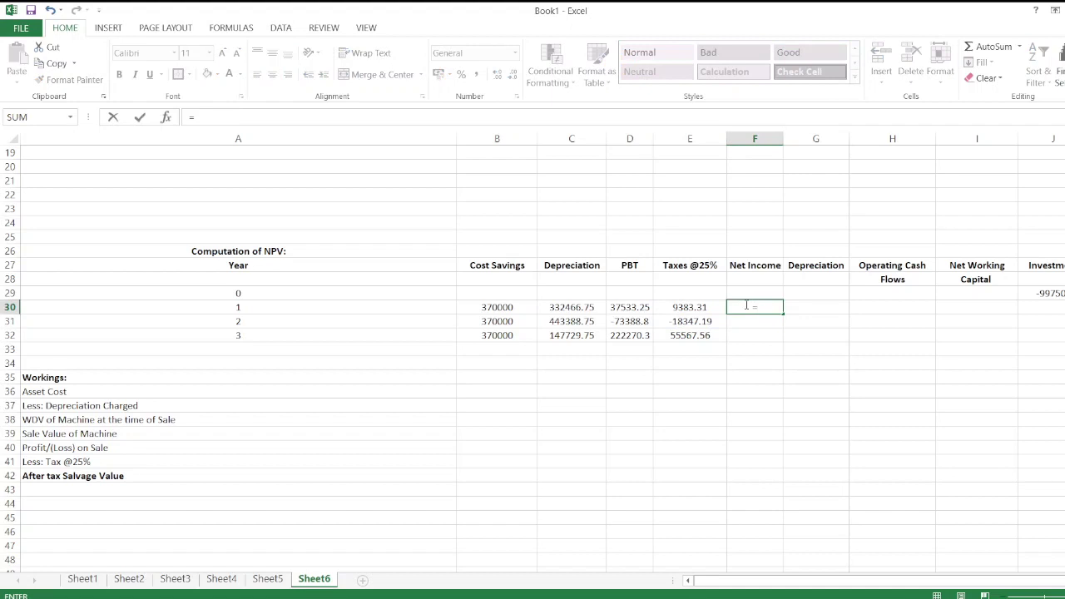
{"action": "key", "text": "Left"}
{"action": "key", "text": "Left"}
{"action": "type", "text": "-"}
{"action": "key", "text": "Left"}
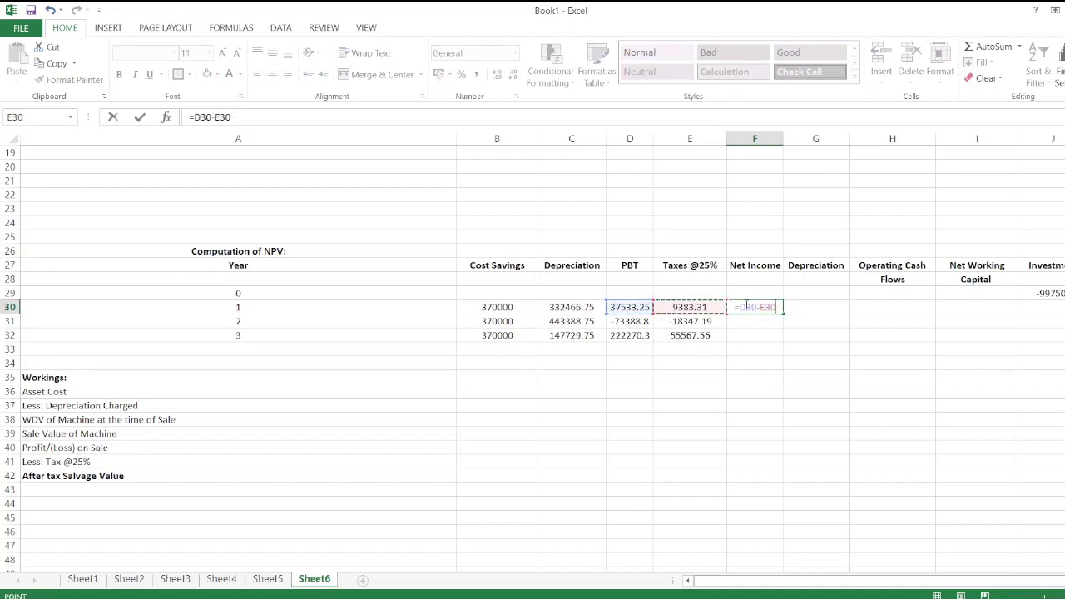
{"action": "key", "text": "Return"}
{"action": "left_click", "coordinate": [747, 307]}
{"action": "key", "text": "ctrl+c"}
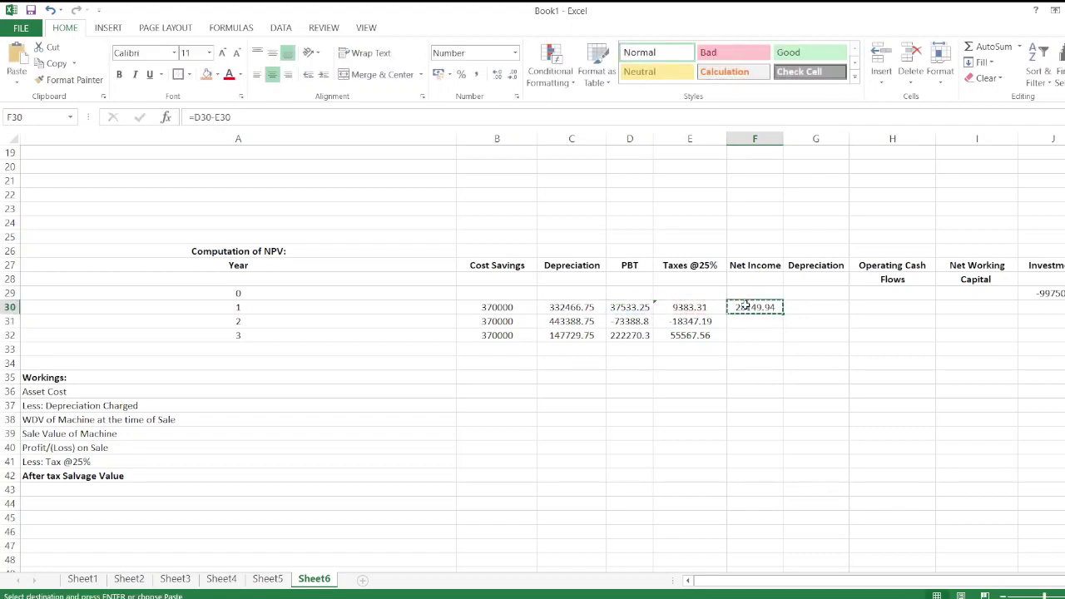
{"action": "left_click_drag", "start_coordinate": [746, 321], "coordinate": [744, 333]}
{"action": "key", "text": "ctrl+v"}
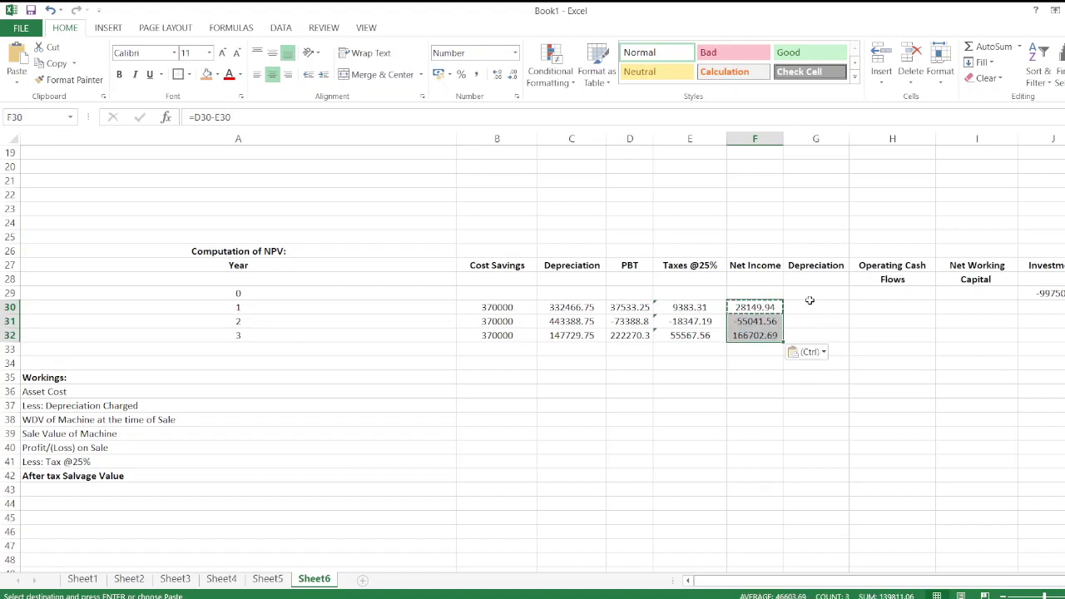
- Add back the Year 1 depreciation in G30 with =C30 and copy the formula down to Years 2 and 3
{"action": "left_click", "coordinate": [810, 302]}
{"action": "key", "text": "Escape"}
{"action": "type", "text": "="}
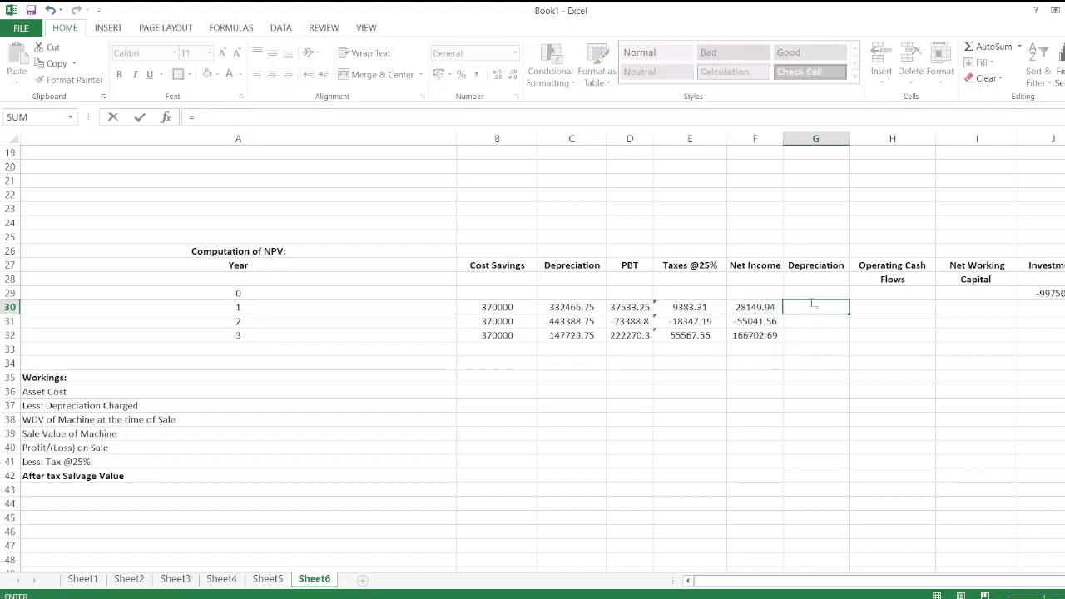
{"action": "key", "text": "Left"}
{"action": "key", "text": "Left"}
{"action": "key", "text": "Left"}
{"action": "key", "text": "Left"}
{"action": "key", "text": "Return"}
{"action": "left_click", "coordinate": [814, 307]}
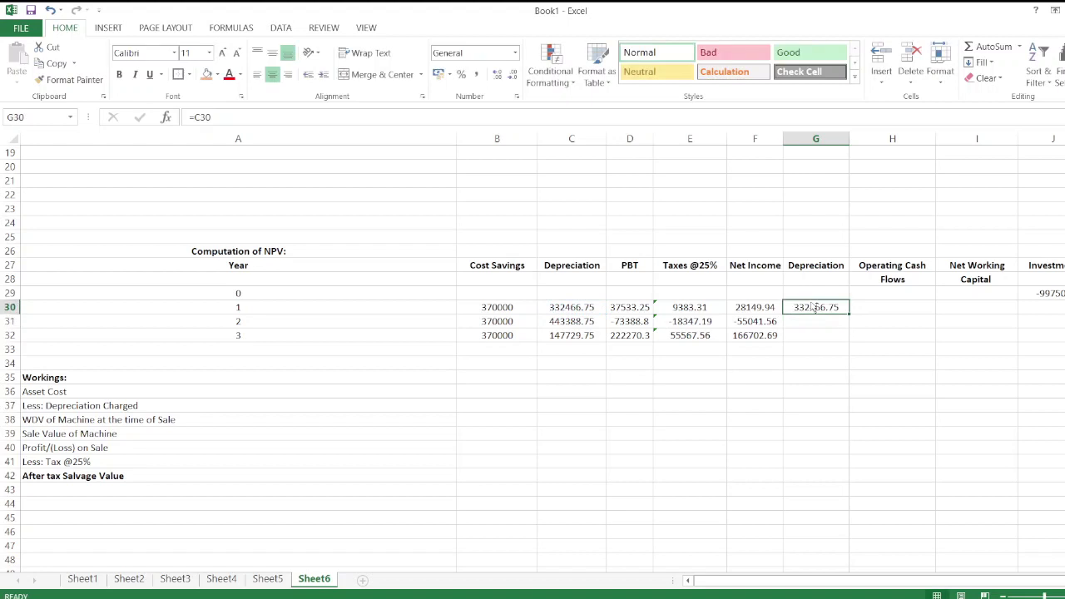
{"action": "key", "text": "ctrl+c"}
{"action": "left_click_drag", "start_coordinate": [811, 321], "coordinate": [813, 330]}
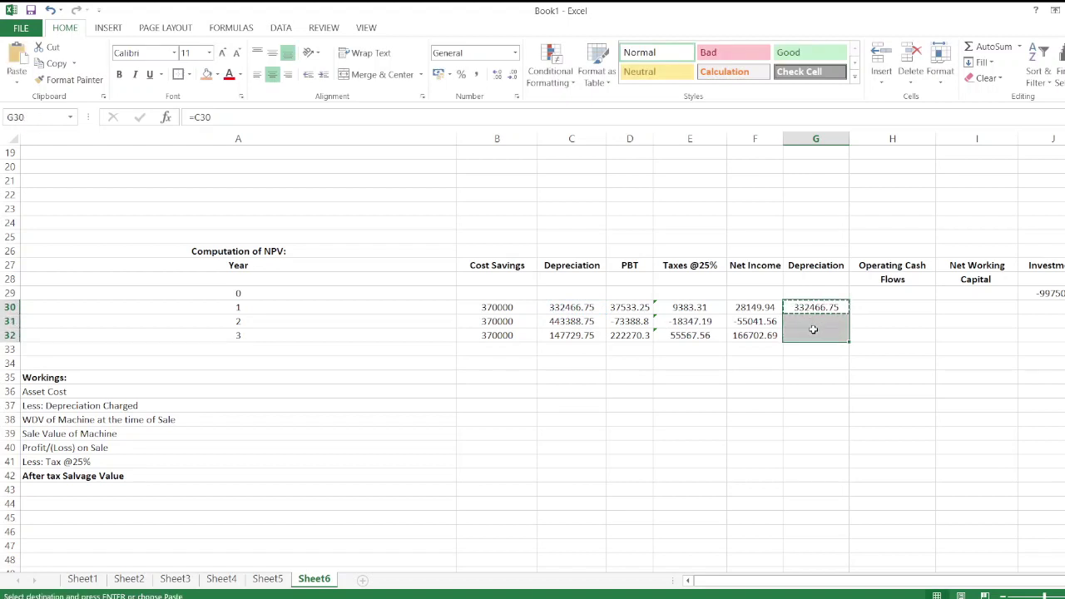
{"action": "key", "text": "ctrl+v"}
- Calculate the Year 1 operating cash flow in H30 with =F30+G30 and copy the formula down to Years 2 and 3
{"action": "left_click", "coordinate": [880, 307]}
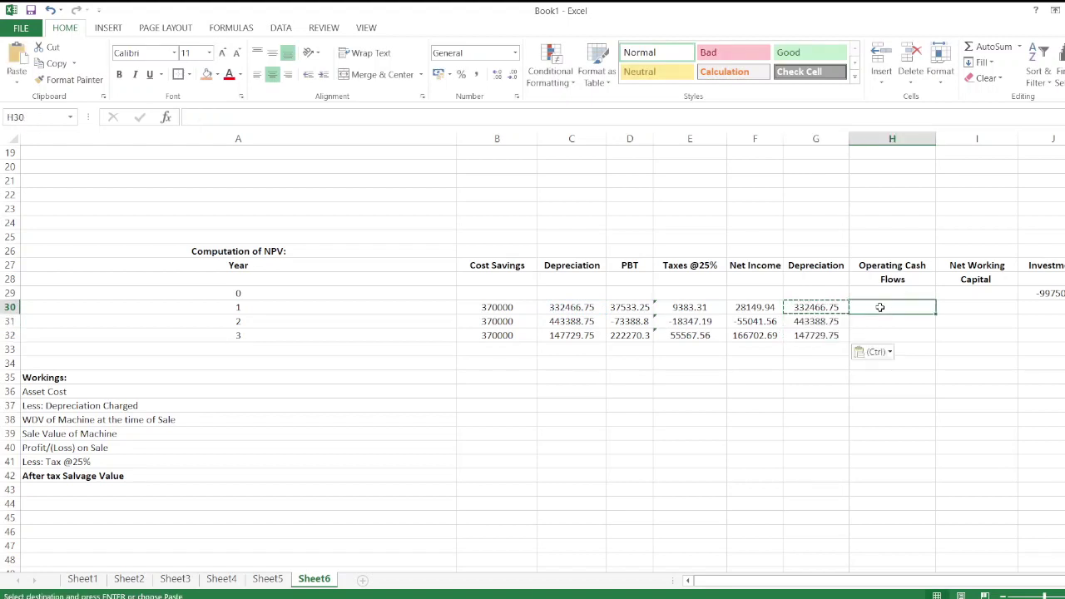
{"action": "type", "text": "="}
{"action": "key", "text": "Left"}
{"action": "key", "text": "Left"}
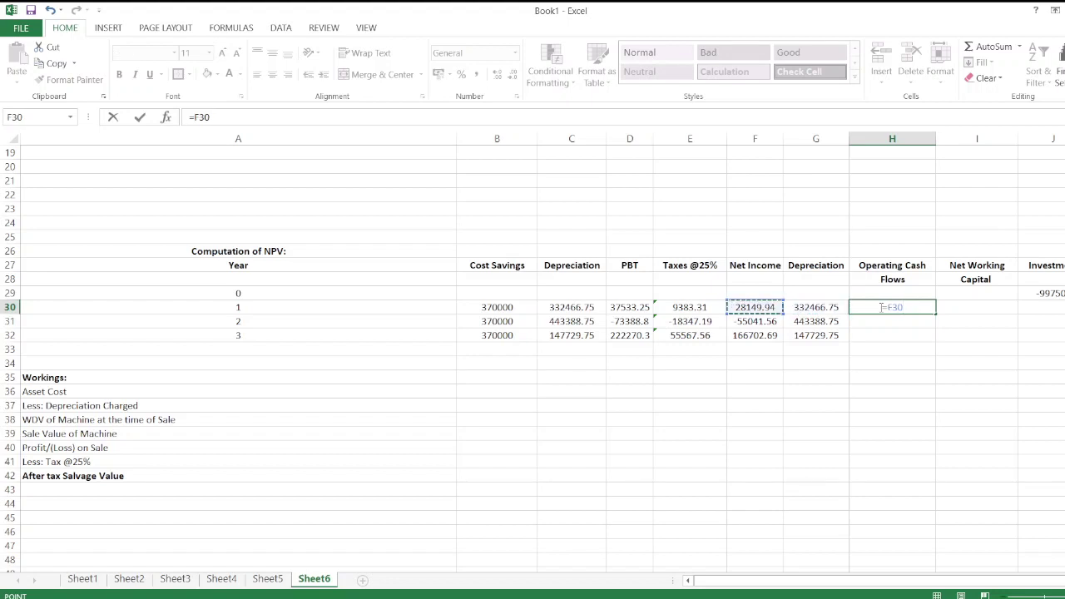
{"action": "type", "text": "+"}
{"action": "key", "text": "Left"}
{"action": "key", "text": "Return"}
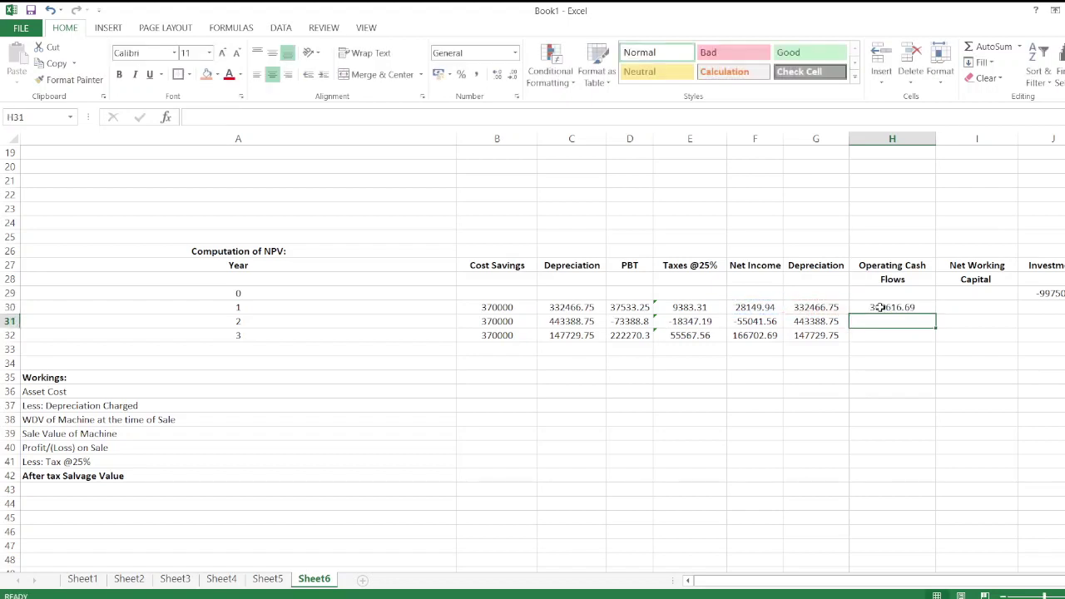
{"action": "left_click", "coordinate": [880, 307]}
{"action": "key", "text": "ctrl+c"}
{"action": "left_click_drag", "start_coordinate": [880, 308], "coordinate": [879, 335]}
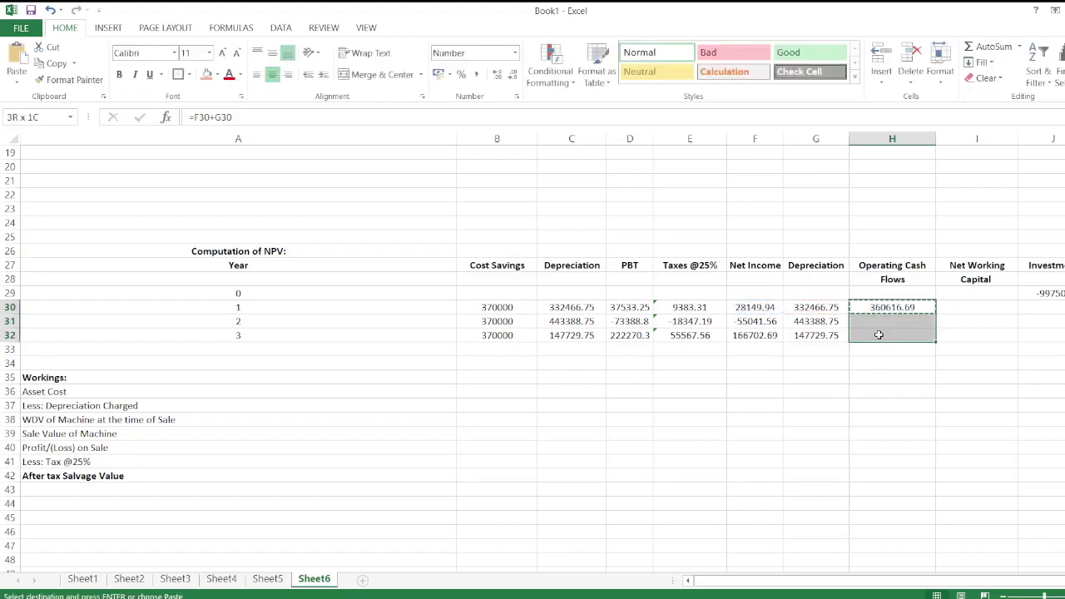
{"action": "key", "text": "ctrl+v"}
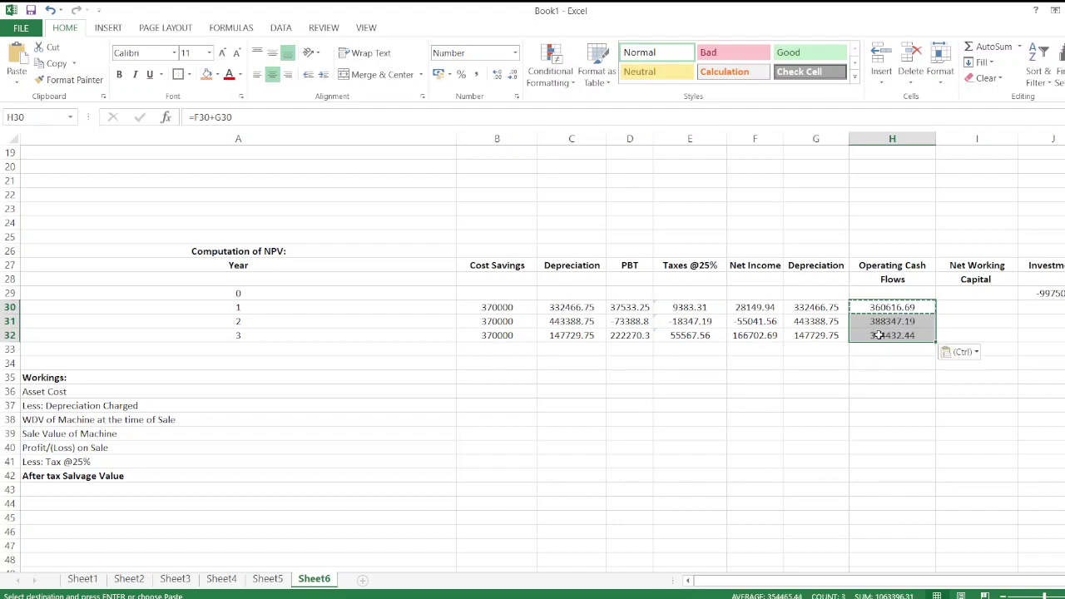
- Check the problem text for the net working capital, then enter -13500 for Year 0 in I29 and 13500 for Year 3 in I32
{"action": "left_click", "coordinate": [960, 292]}
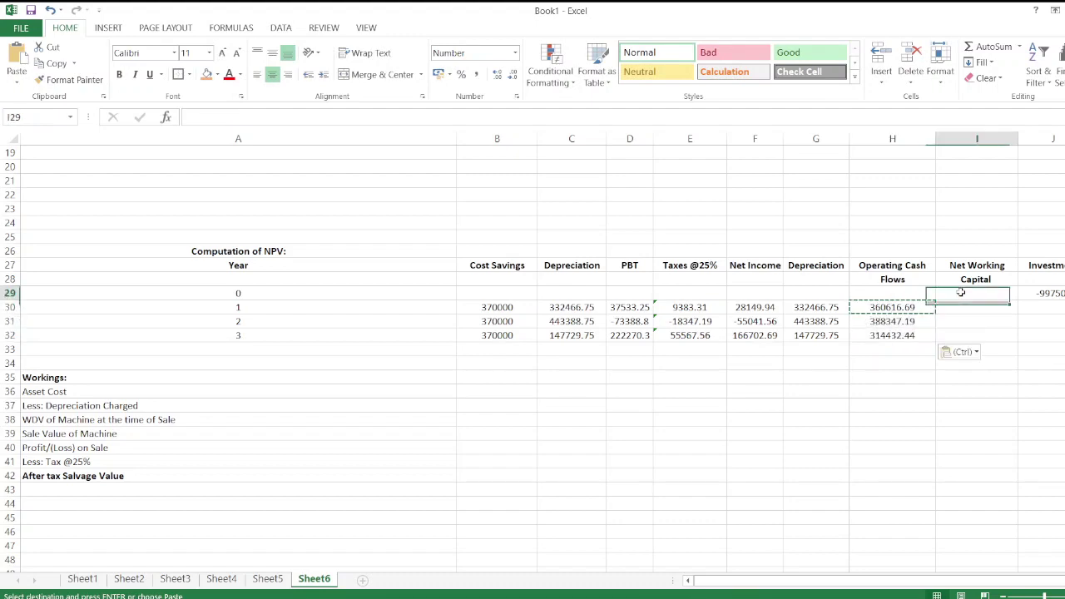
{"action": "scroll", "coordinate": [614, 338], "scroll_direction": "up", "scroll_amount": 6}
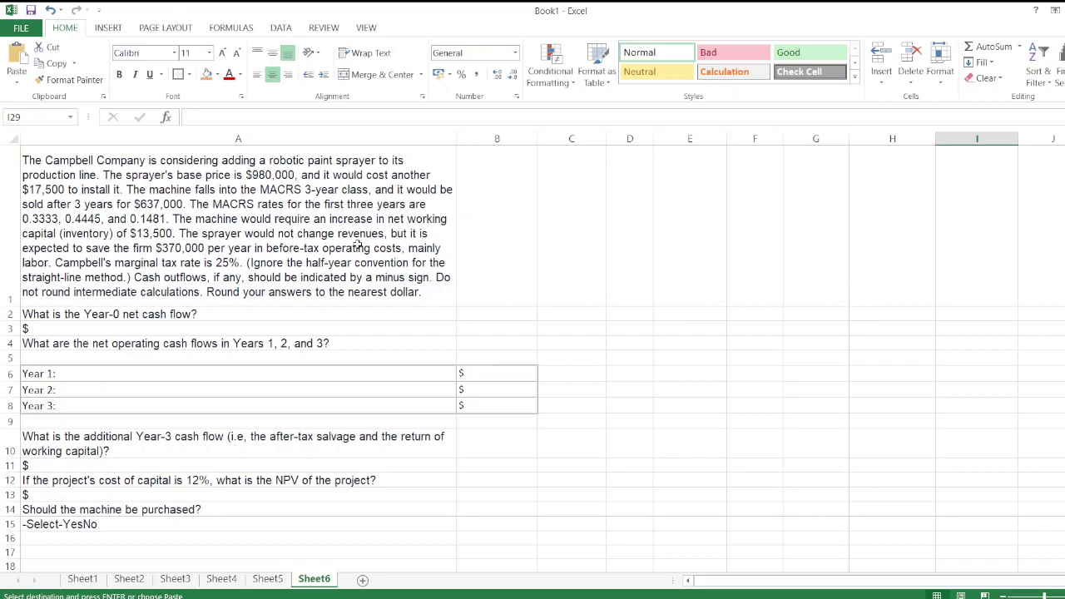
{"action": "scroll", "coordinate": [353, 243], "scroll_direction": "down", "scroll_amount": 4}
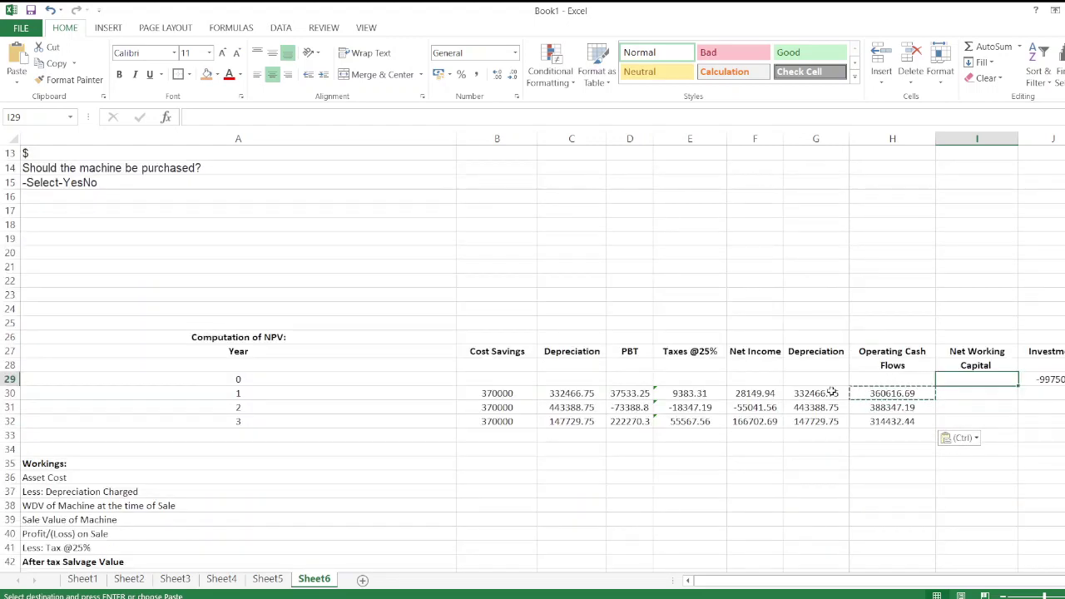
{"action": "type", "text": "-13500"}
{"action": "key", "text": "Return"}
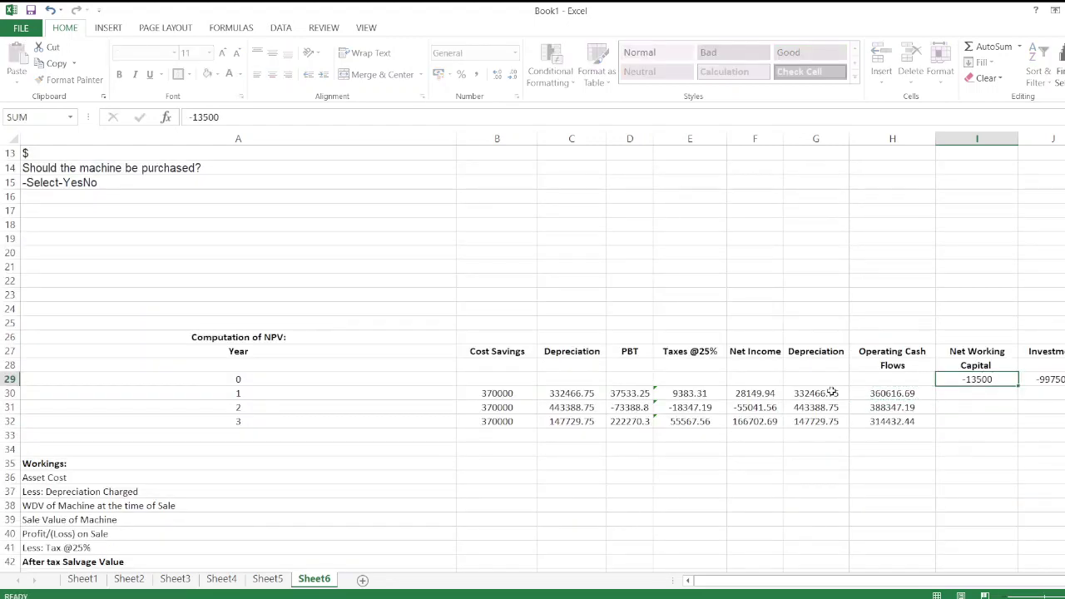
{"action": "key", "text": "Down"}
{"action": "key", "text": "Down"}
{"action": "type", "text": "13500"}
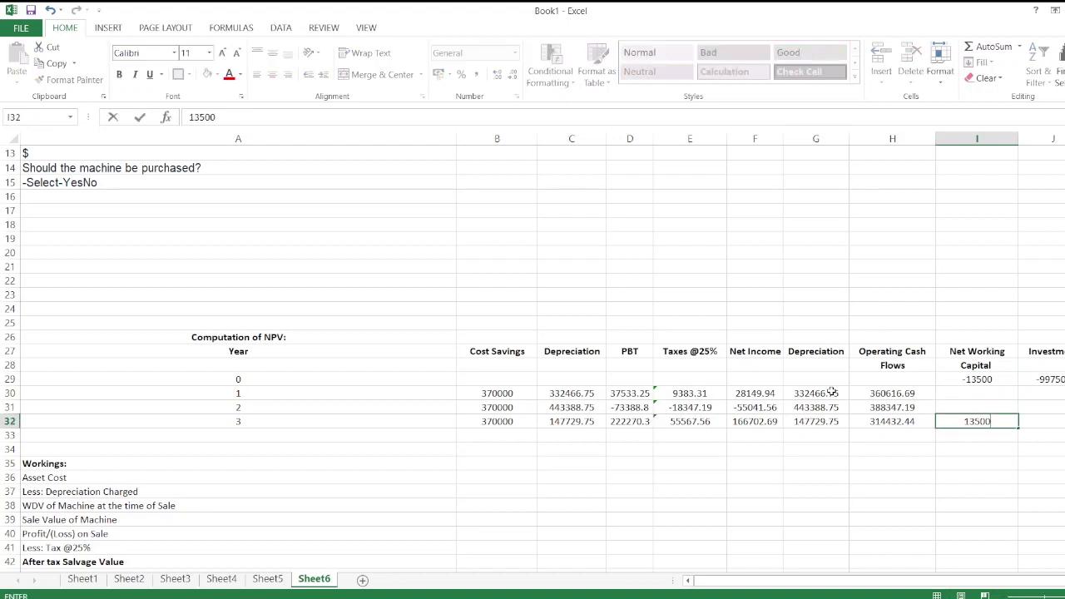
{"action": "key", "text": "Return"}
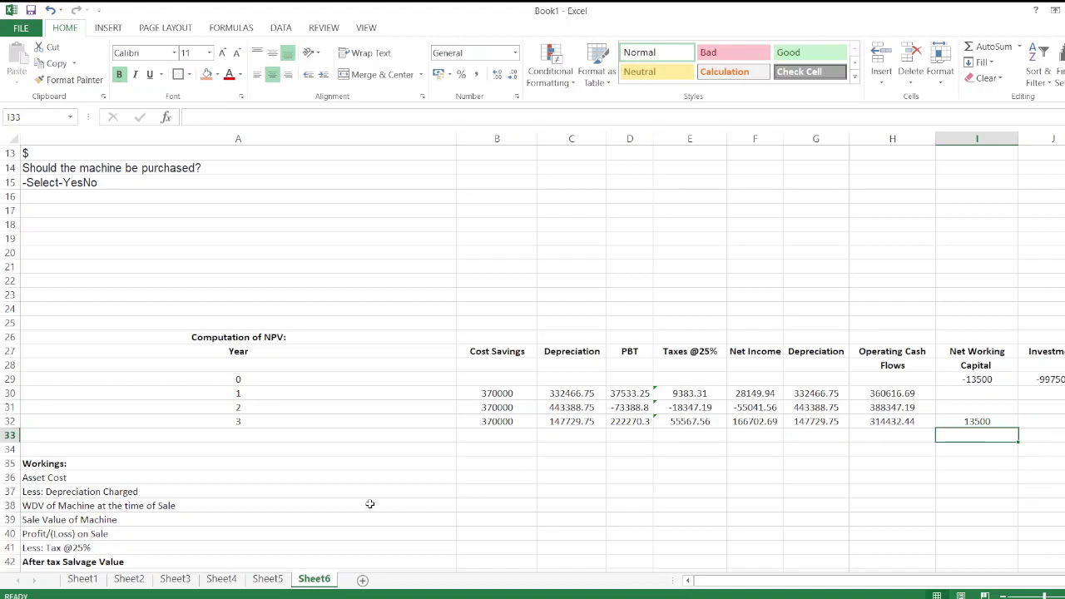
- Enter the asset cost 997500 in B35 beside the Workings heading
{"action": "scroll", "coordinate": [271, 515], "scroll_direction": "down", "scroll_amount": 2}
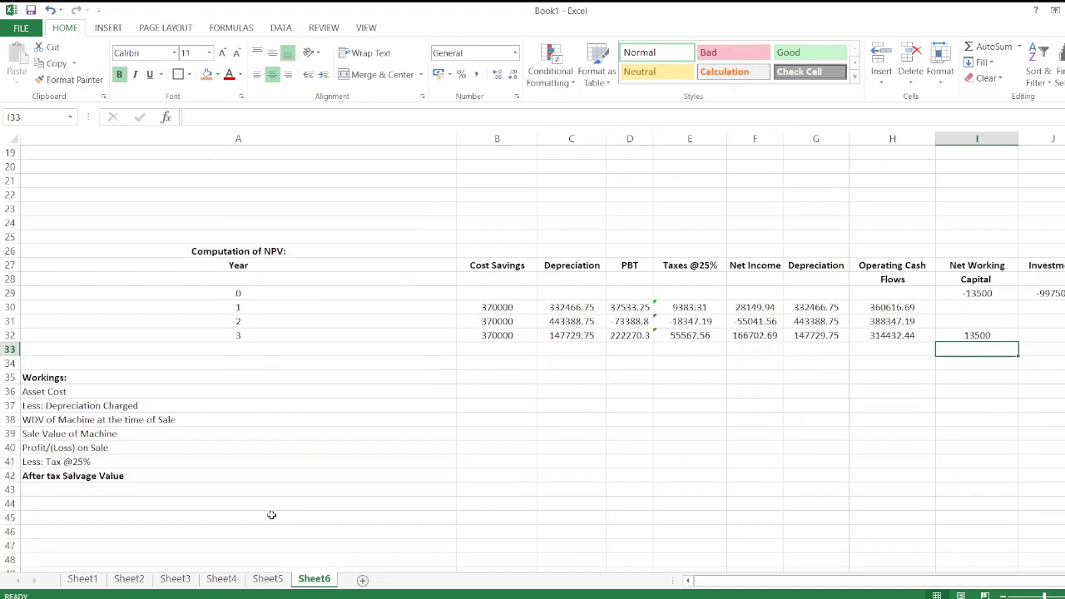
{"action": "left_click", "coordinate": [475, 389]}
{"action": "left_click", "coordinate": [477, 377]}
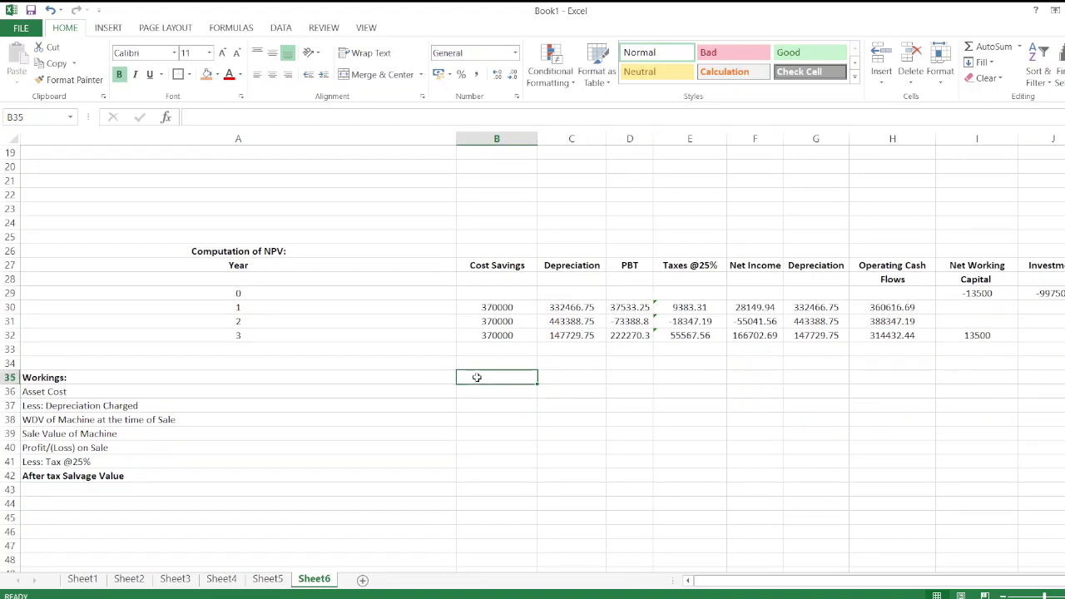
{"action": "type", "text": "99"}
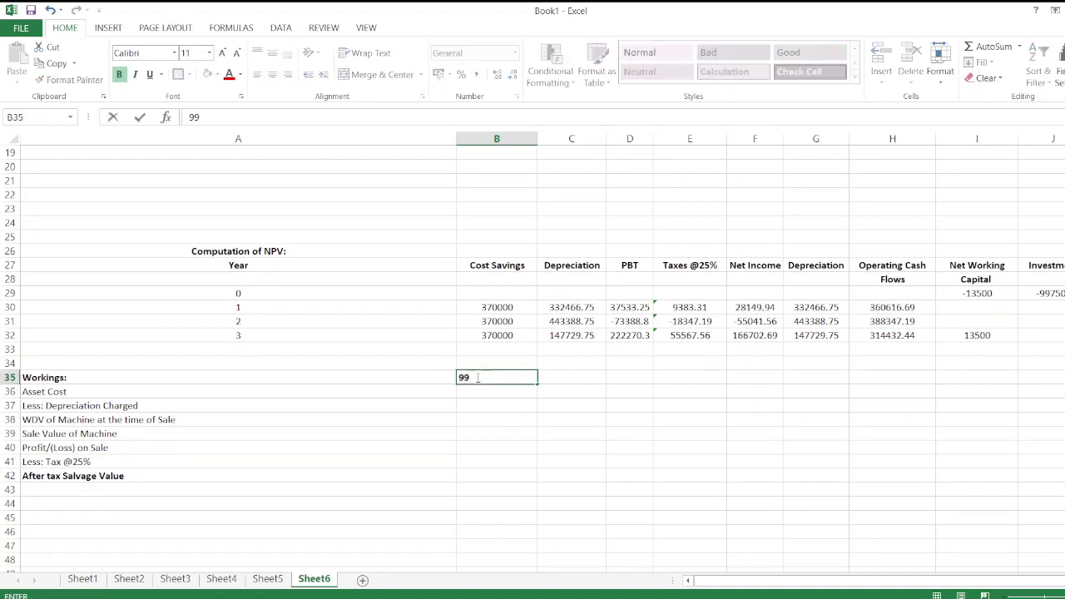
{"action": "type", "text": "7500"}
{"action": "key", "text": "Return"}
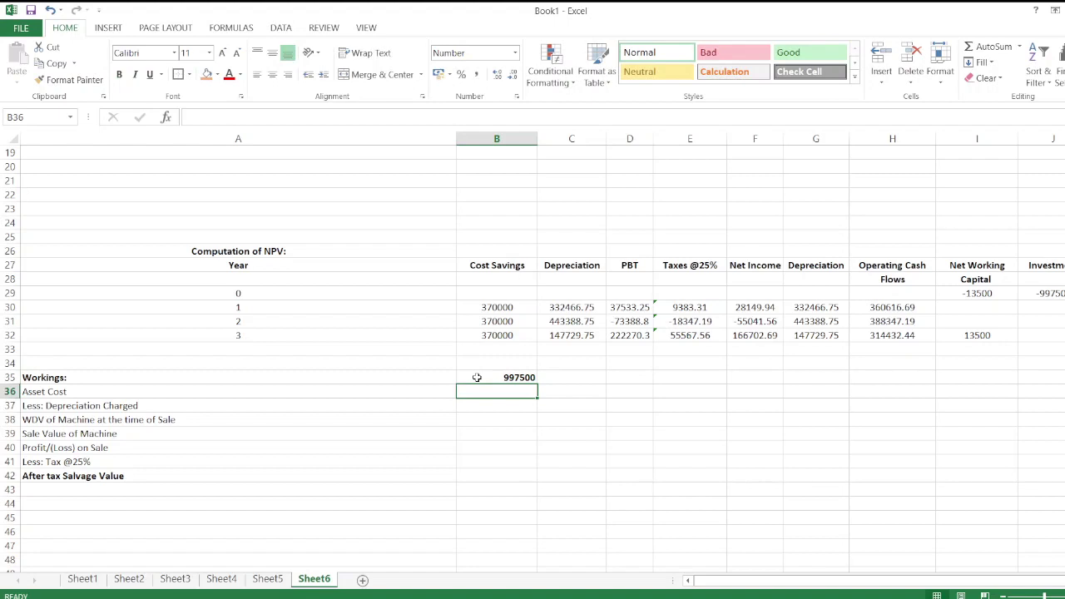
- Move the asset cost from B35 to B36 so it lines up with the Asset Cost label
{"action": "left_click", "coordinate": [477, 377]}
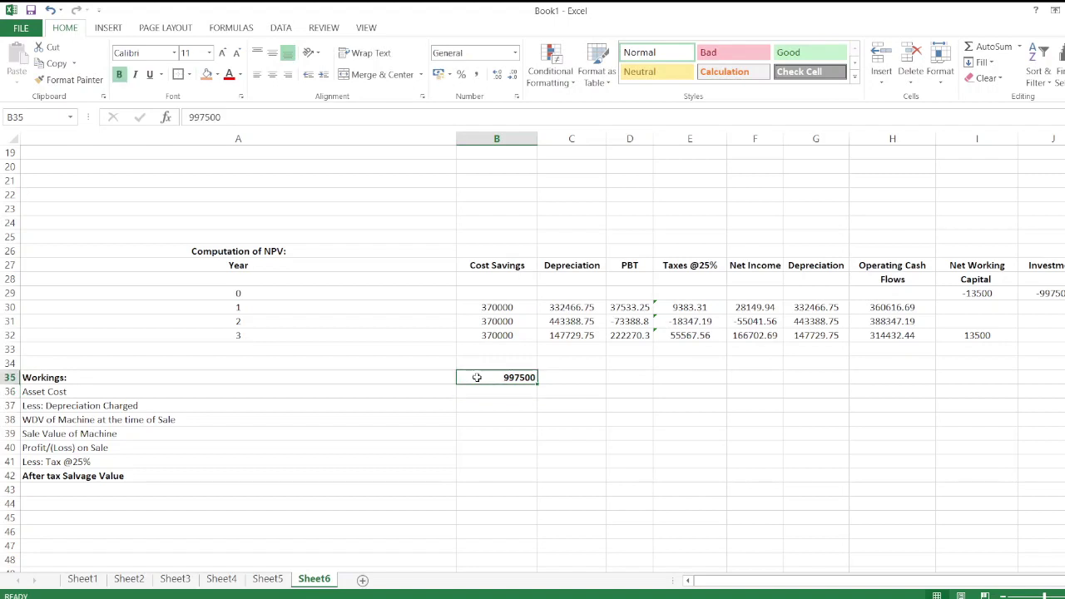
{"action": "key", "text": "ctrl+x"}
{"action": "left_click", "coordinate": [475, 391]}
{"action": "key", "text": "ctrl+v"}
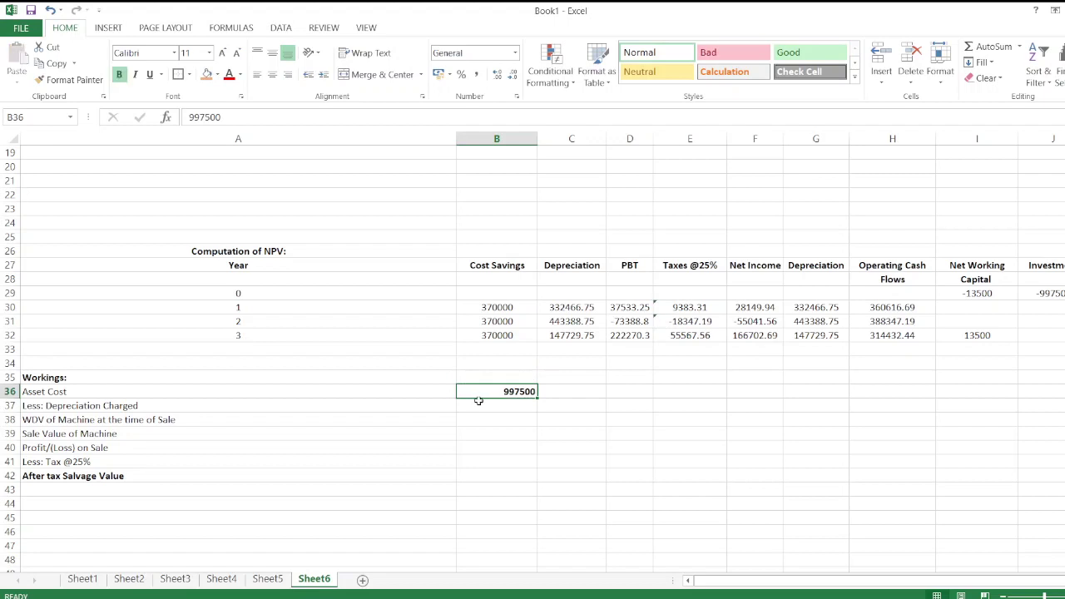
- Total the three years of depreciation charged in B37 with =SUM(C30:C32)
{"action": "left_click", "coordinate": [480, 408]}
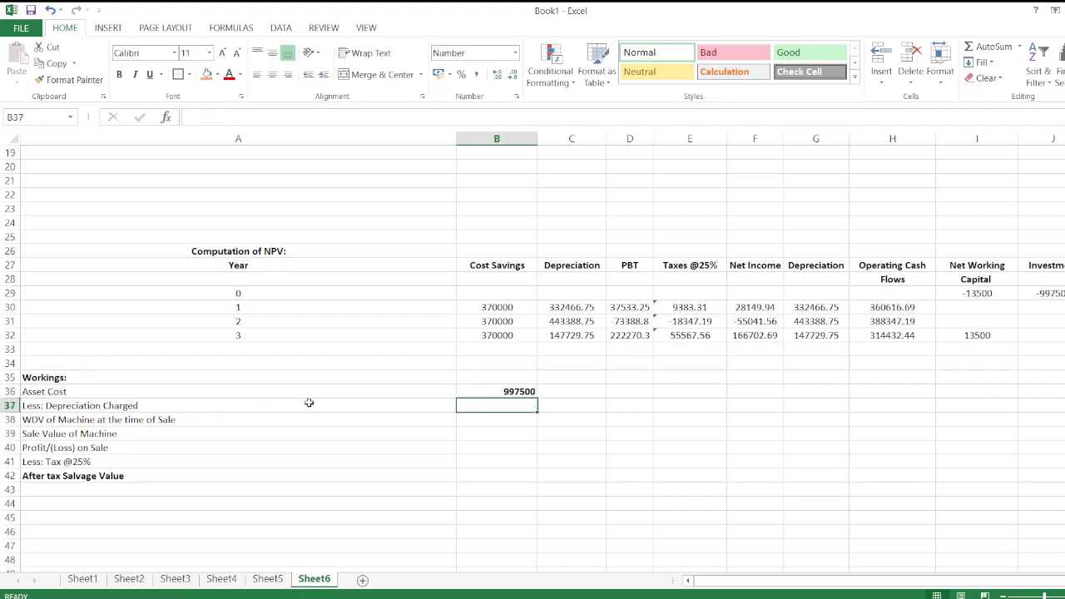
{"action": "type", "text": "=su"}
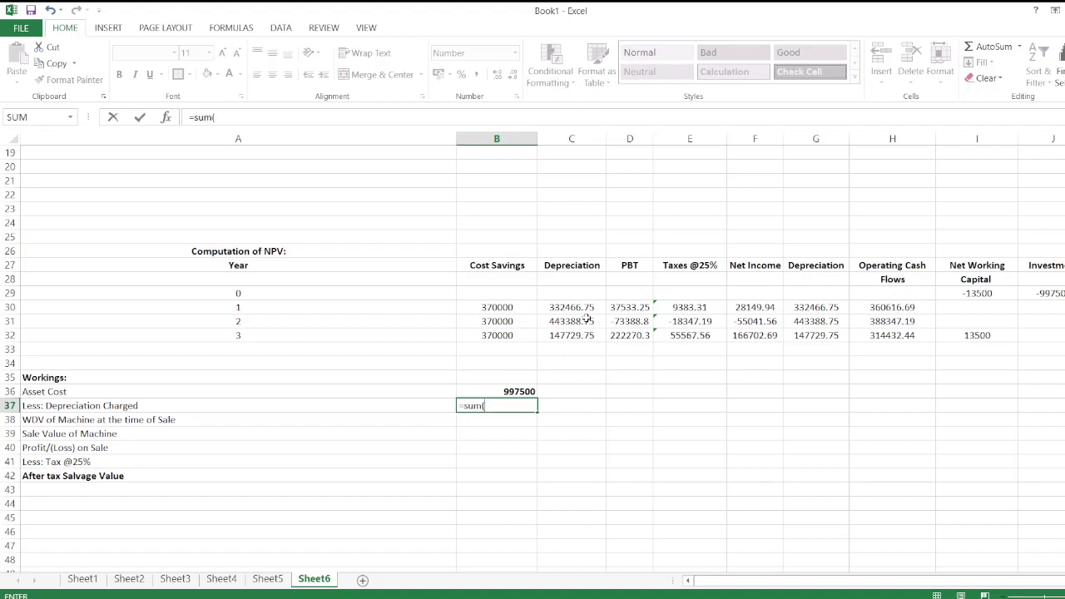
{"action": "type", "text": "m("}
{"action": "left_click_drag", "start_coordinate": [584, 307], "coordinate": [584, 333]}
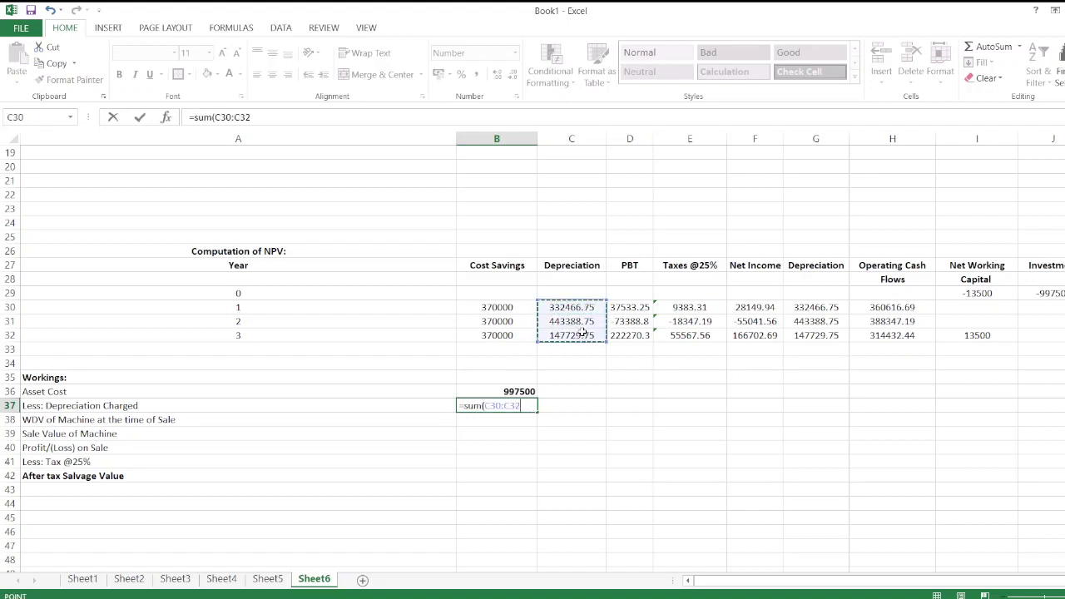
{"action": "key", "text": "Return"}
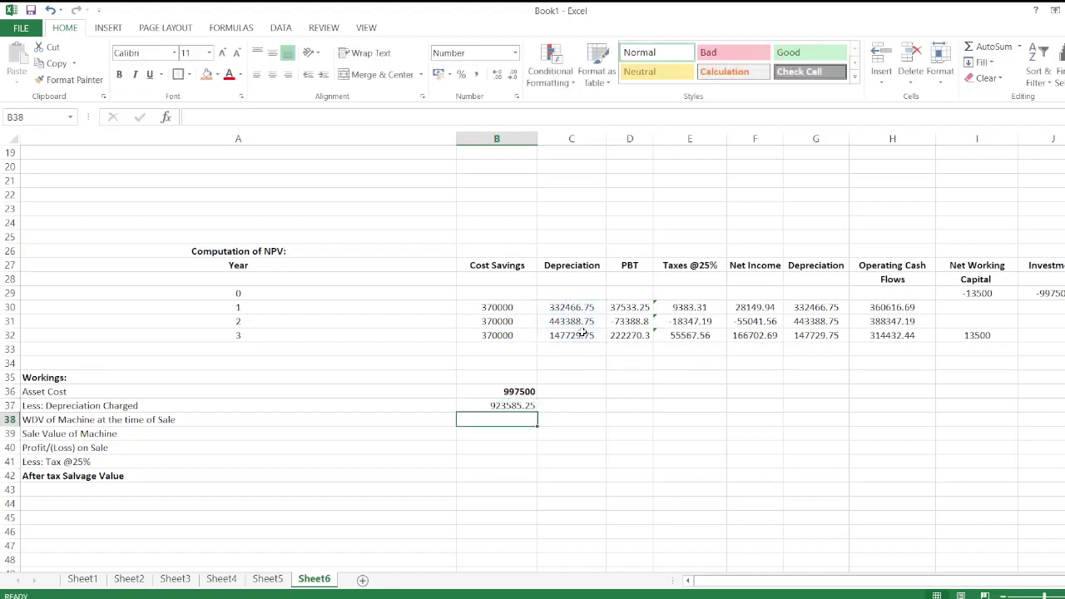
- Compute the machine's WDV at the time of sale in B38 with =B36-B37
{"action": "type", "text": "="}
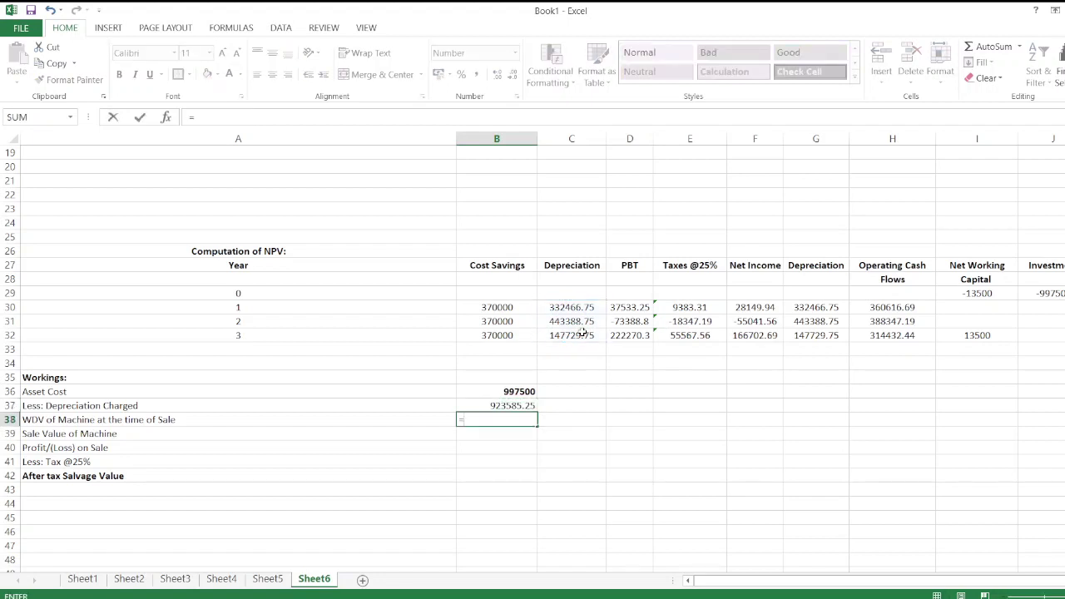
{"action": "key", "text": "Up"}
{"action": "key", "text": "Up"}
{"action": "type", "text": "-"}
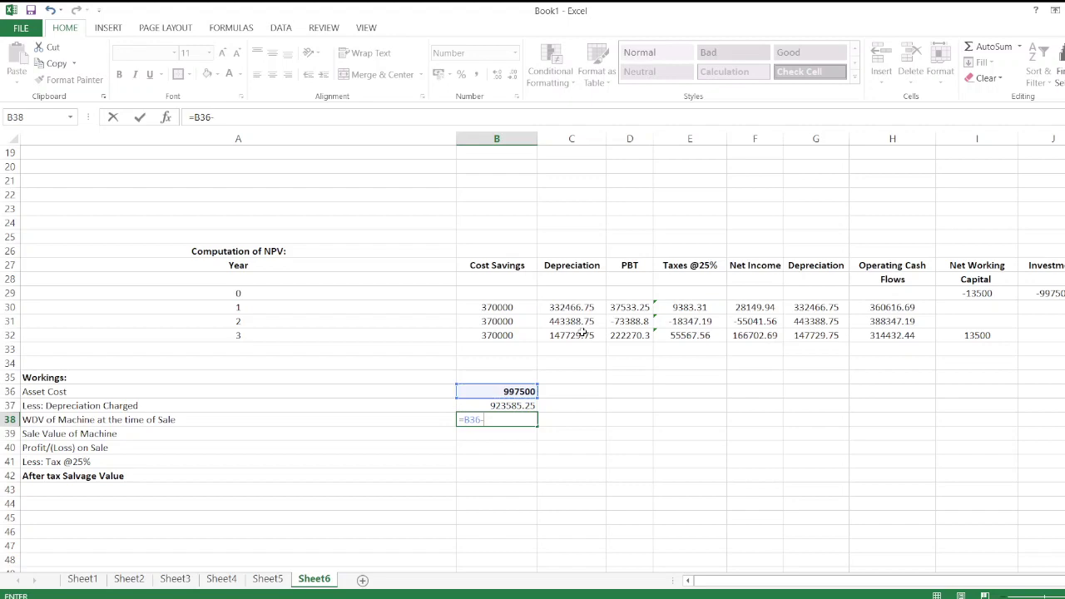
{"action": "key", "text": "Up"}
{"action": "key", "text": "Return"}
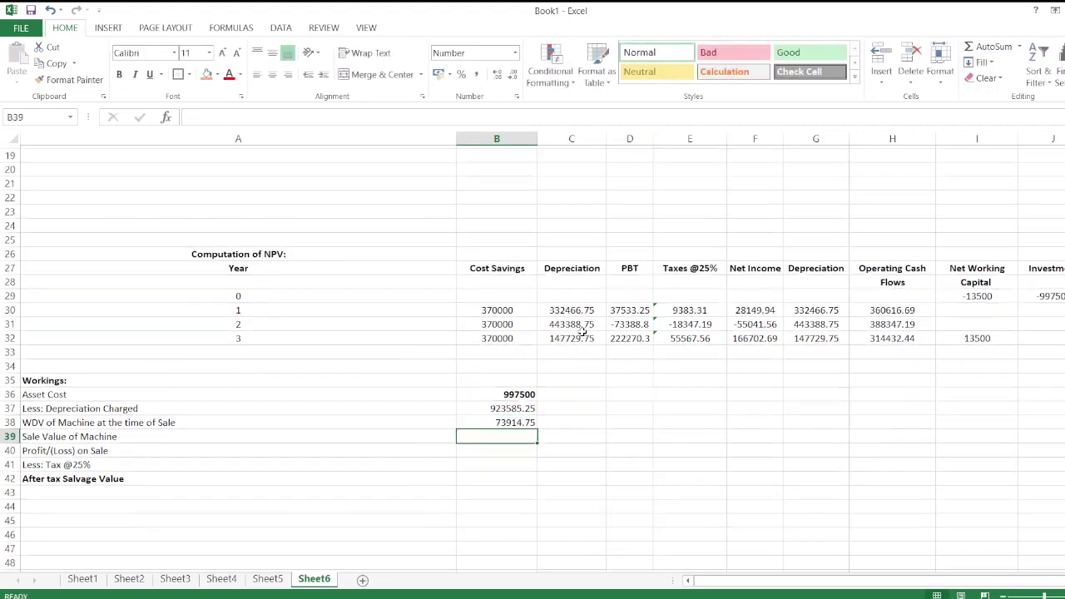
- Check the problem text for the machine's sale price, then enter 637000 as the Sale Value of Machine in B39
{"action": "scroll", "coordinate": [582, 332], "scroll_direction": "up", "scroll_amount": 6}
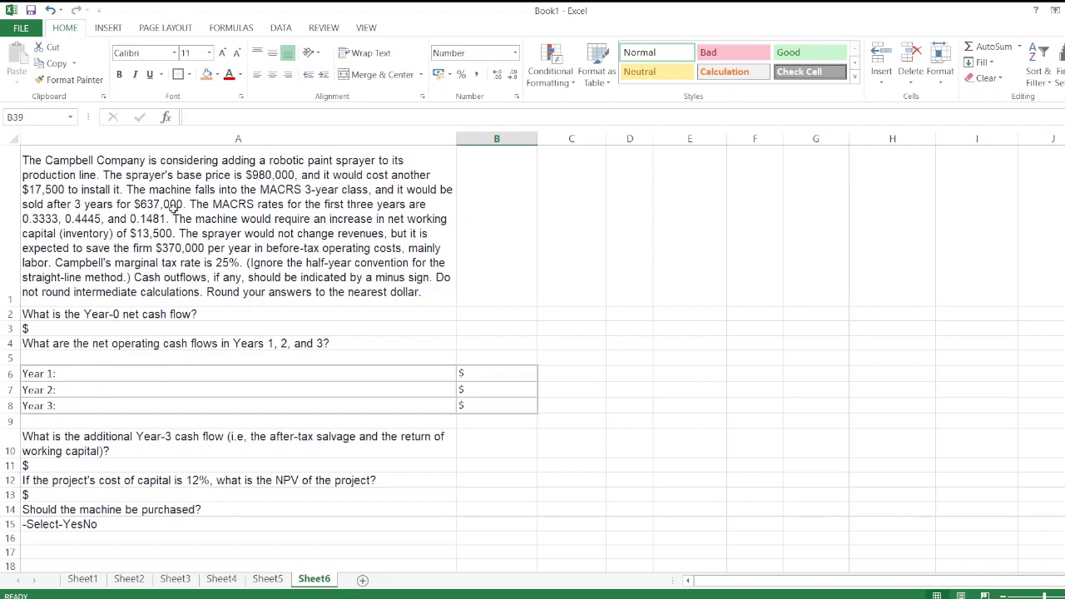
{"action": "scroll", "coordinate": [191, 216], "scroll_direction": "down", "scroll_amount": 8}
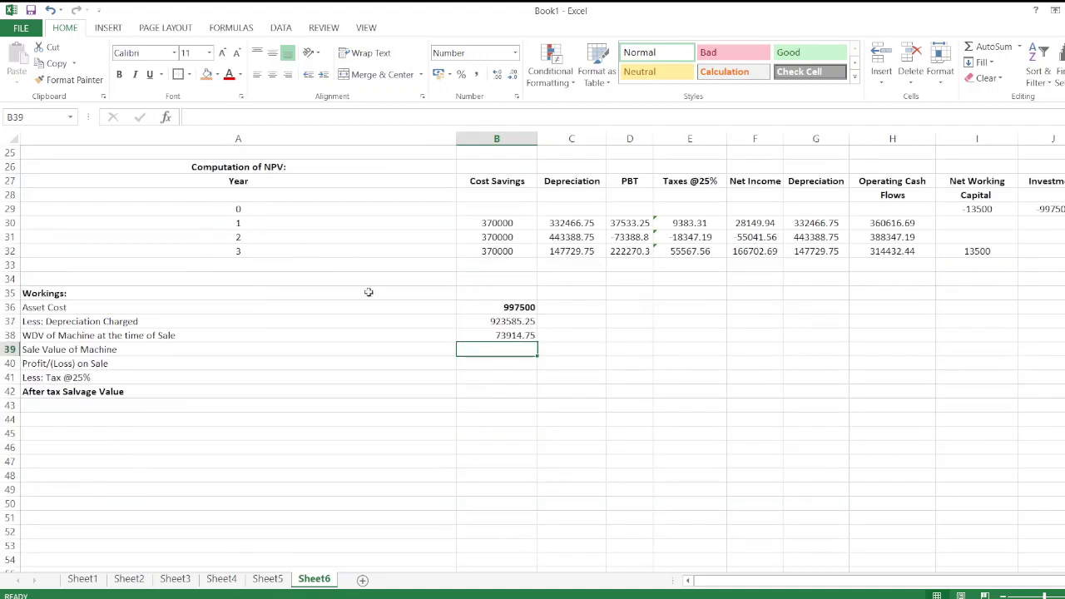
{"action": "type", "text": "637"}
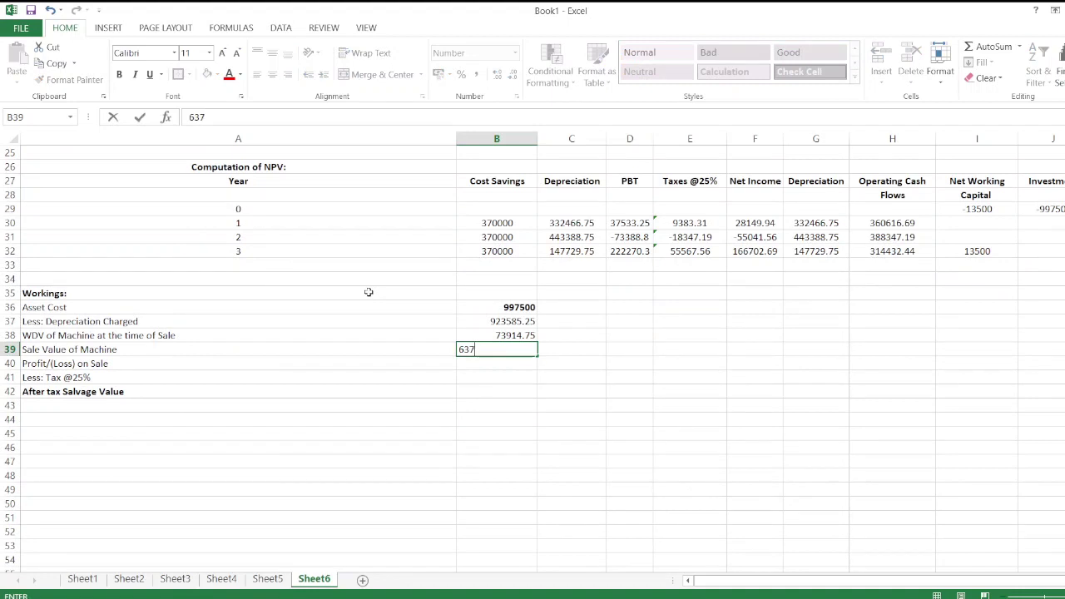
{"action": "type", "text": "000"}
{"action": "key", "text": "Up"}
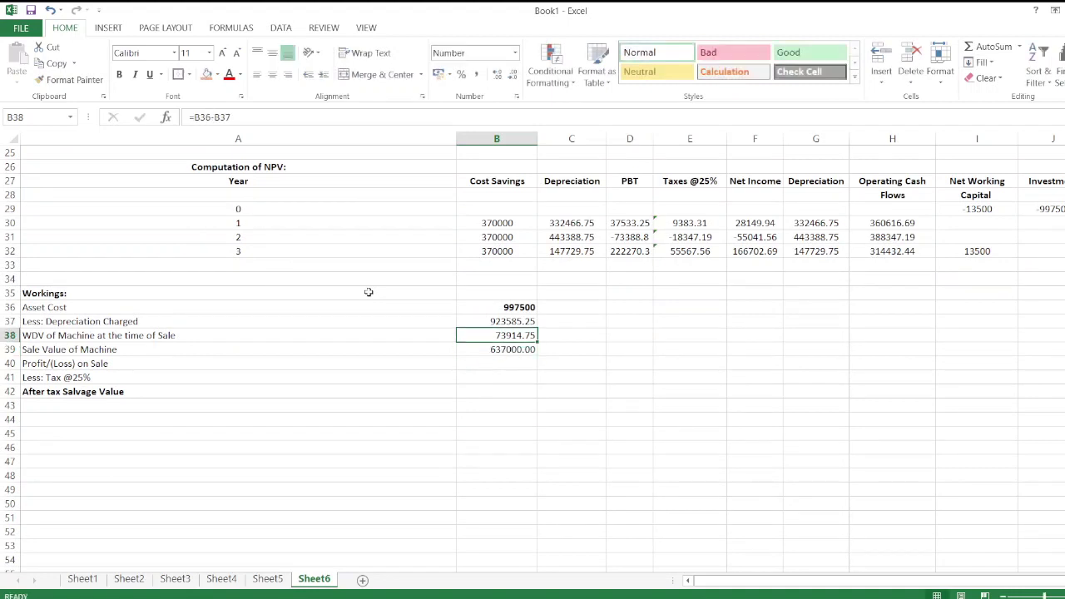
- Compute the profit or loss on sale in B40 by subtracting the WDV from the sale value with =B39-B38
{"action": "key", "text": "Down"}
{"action": "key", "text": "Down"}
{"action": "type", "text": "="}
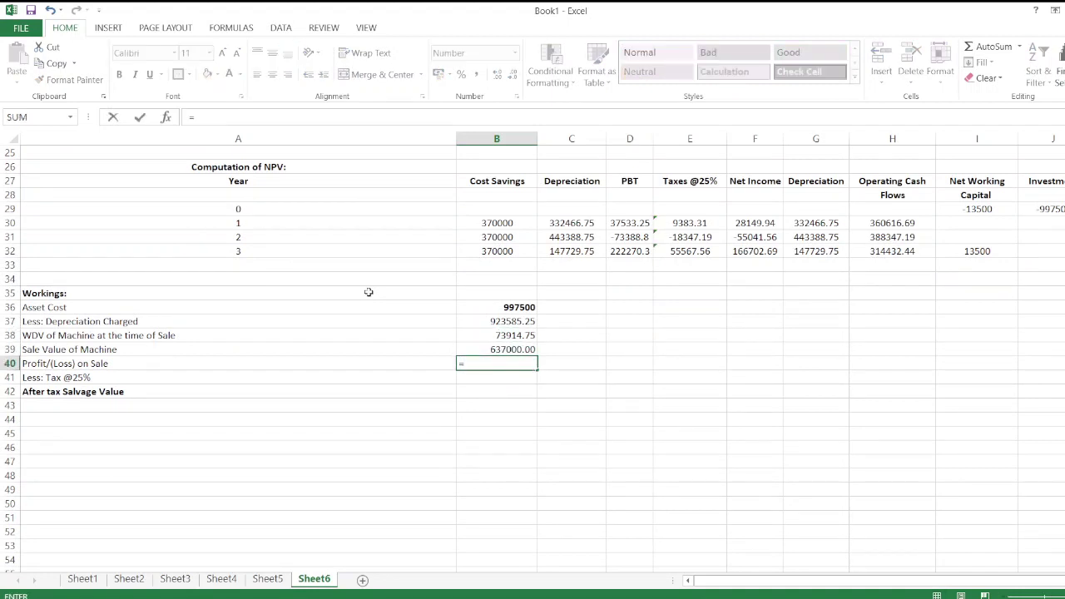
{"action": "key", "text": "Up"}
{"action": "key", "text": "Down"}
{"action": "type", "text": "-"}
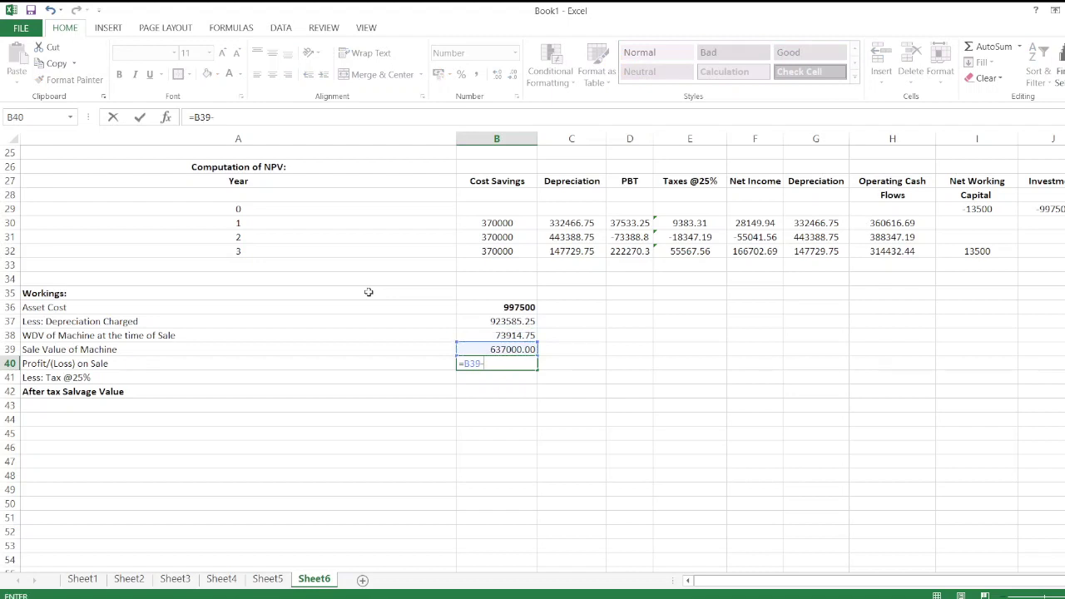
{"action": "key", "text": "Up"}
{"action": "key", "text": "Up"}
{"action": "key", "text": "Return"}
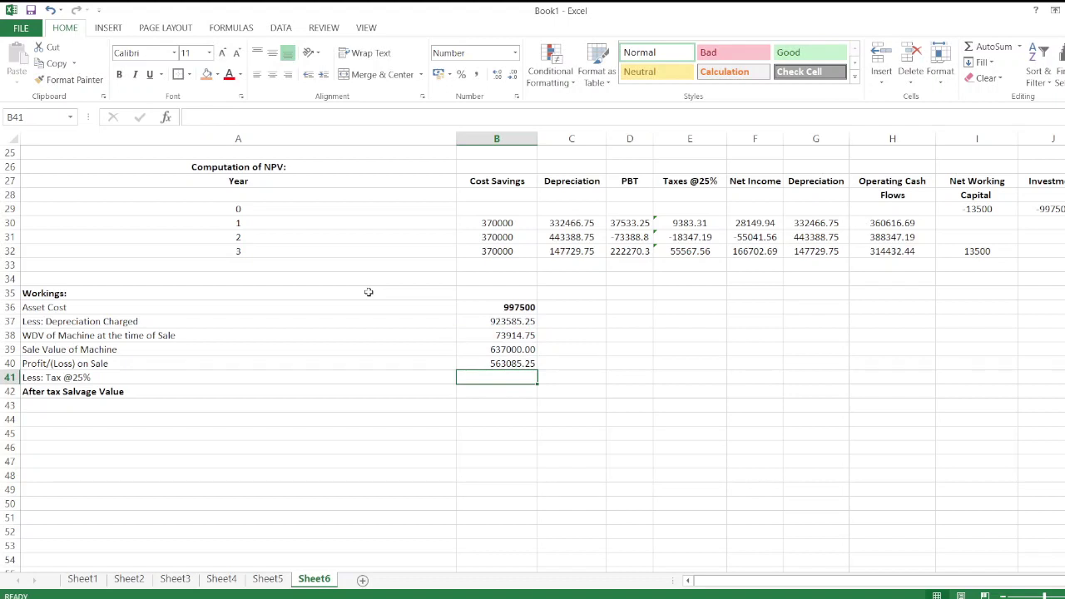
- Compute the 25% tax on the sale profit in B41 with =B40*25%
{"action": "type", "text": "="}
{"action": "key", "text": "Up"}
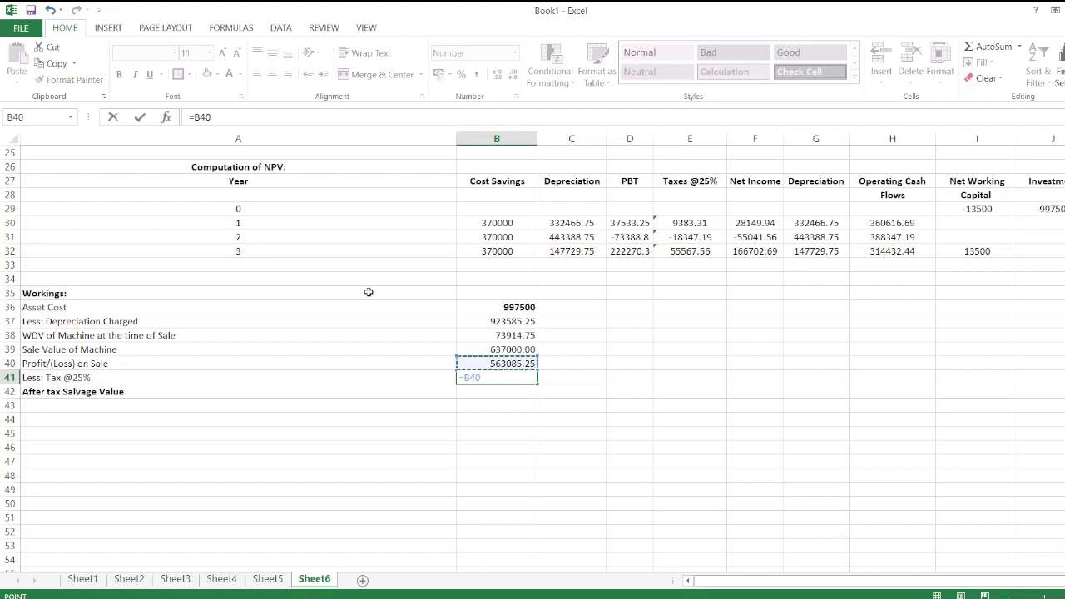
{"action": "type", "text": "*25%"}
{"action": "key", "text": "Return"}
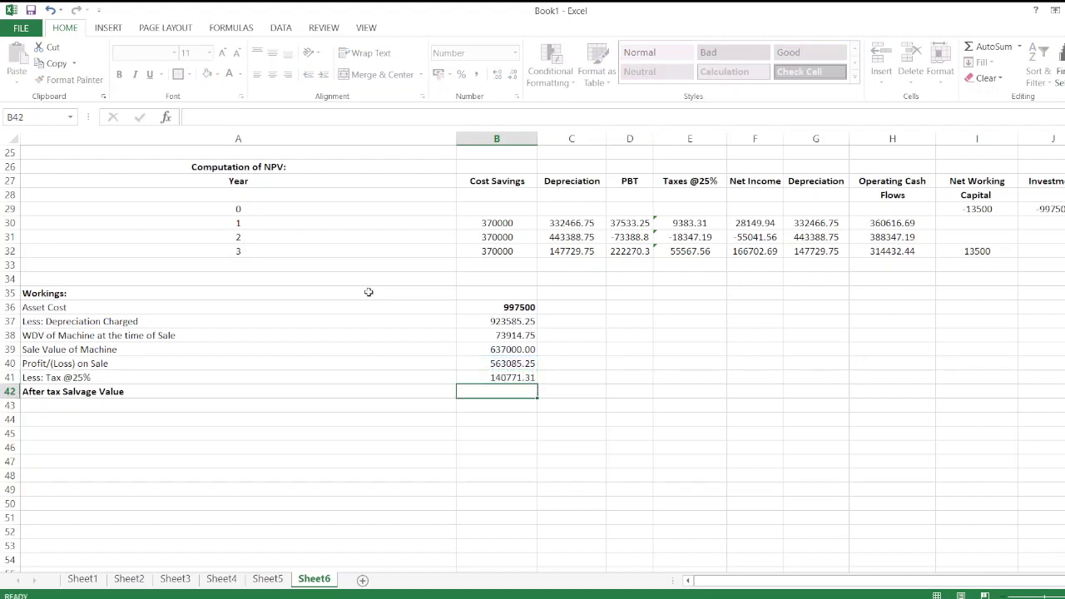
- Compute the after-tax salvage value in B42 by subtracting the tax from the sale value with =B39-B41
{"action": "type", "text": "="}
{"action": "key", "text": "Up"}
{"action": "key", "text": "Up"}
{"action": "key", "text": "Up"}
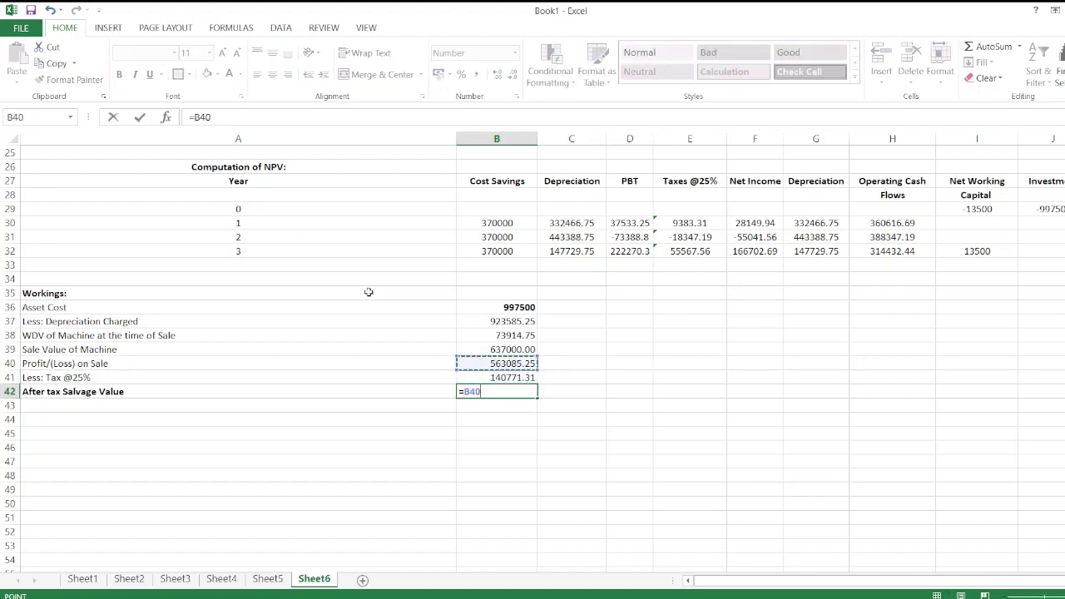
{"action": "type", "text": "-"}
{"action": "key", "text": "Up"}
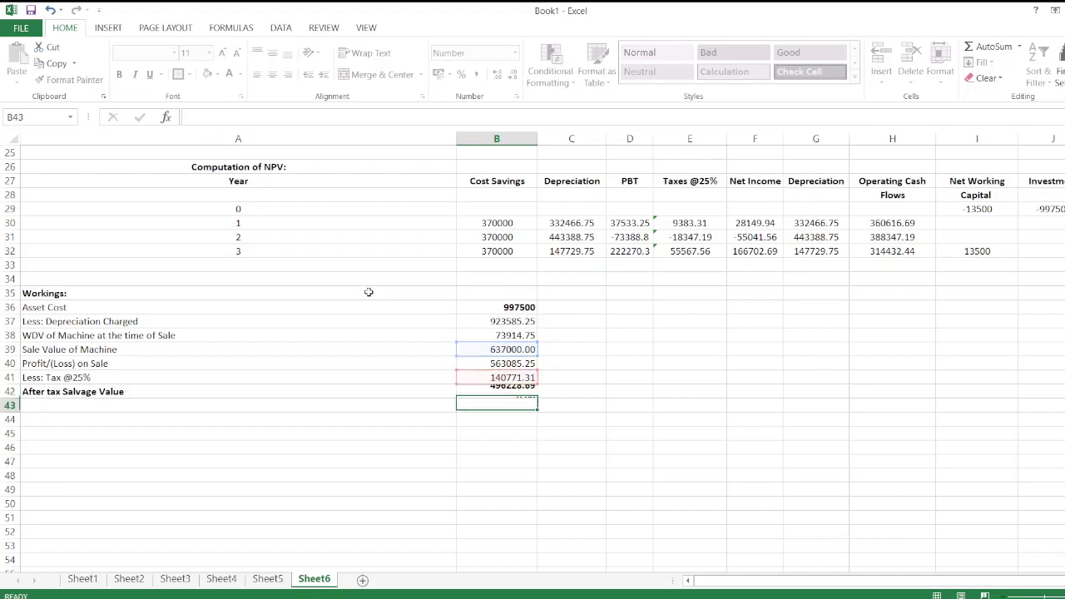
{"action": "key", "text": "Return"}
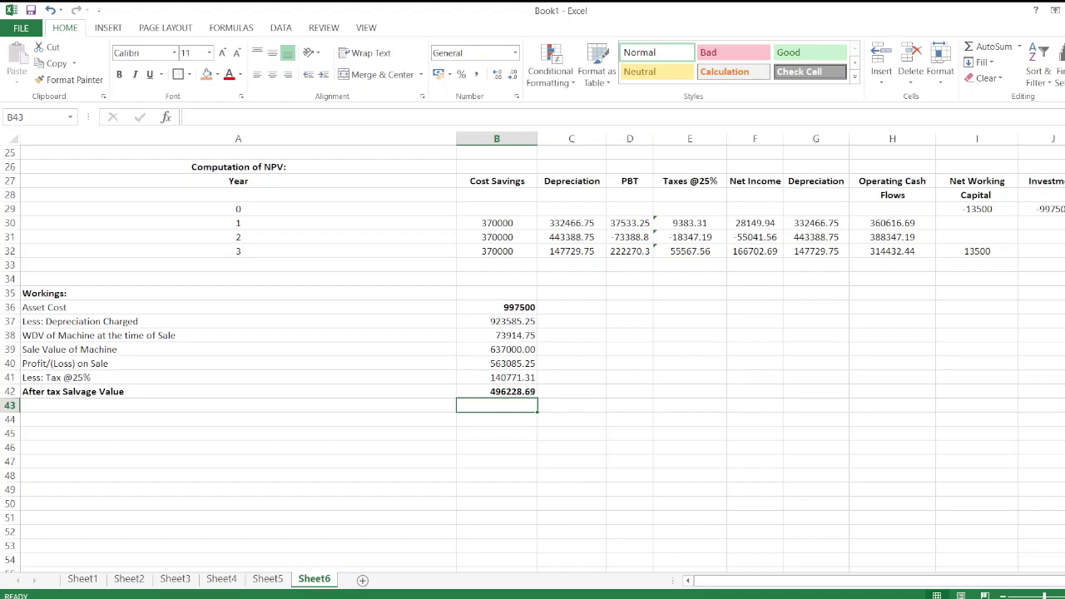
- Link the after-tax salvage value into the Year 3 Investment cell J32 with =B42
{"action": "scroll", "coordinate": [1061, 528], "scroll_direction": "right", "scroll_amount": 2}
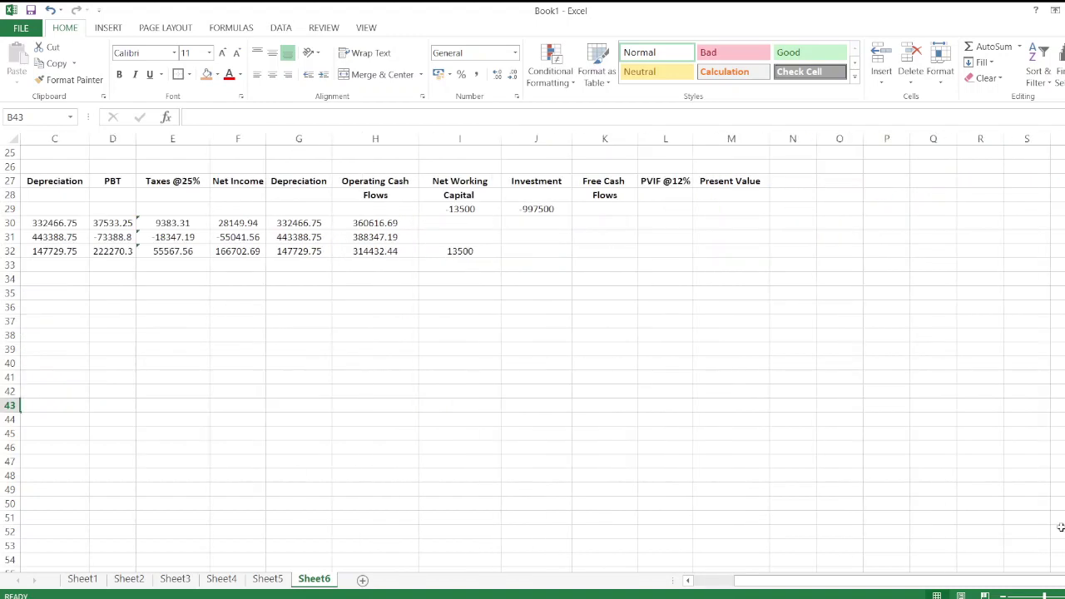
{"action": "scroll", "coordinate": [724, 581], "scroll_direction": "left", "scroll_amount": 2}
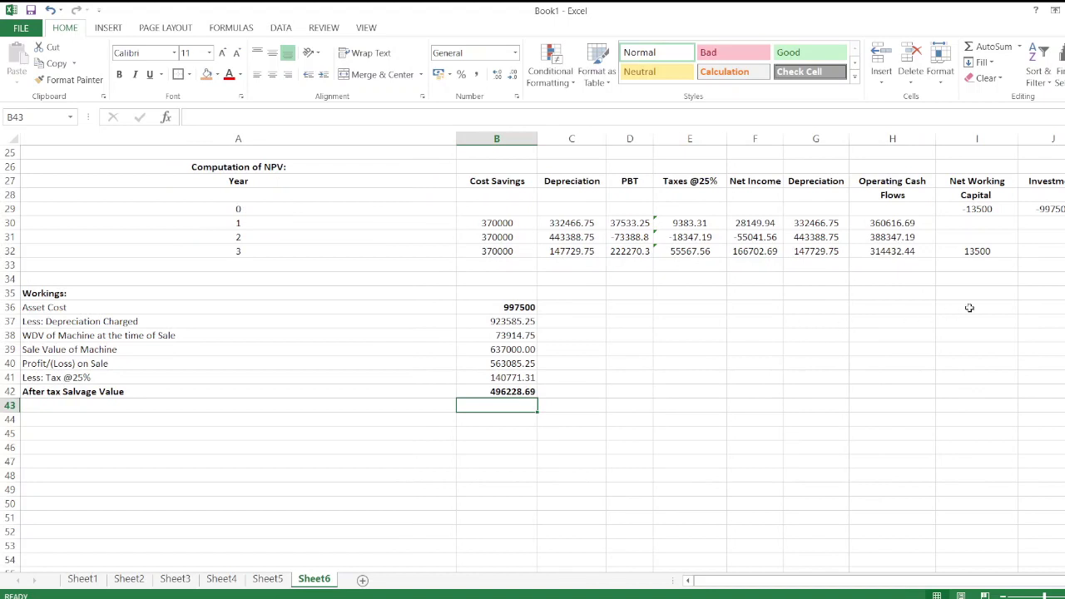
{"action": "left_click", "coordinate": [1038, 249]}
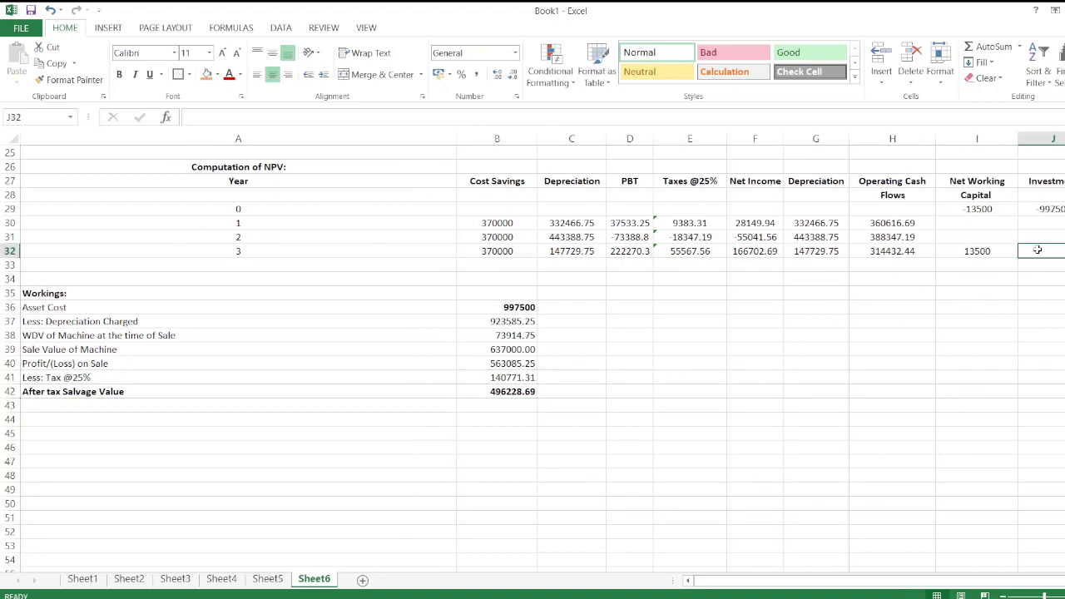
{"action": "type", "text": "="}
{"action": "left_click", "coordinate": [501, 392]}
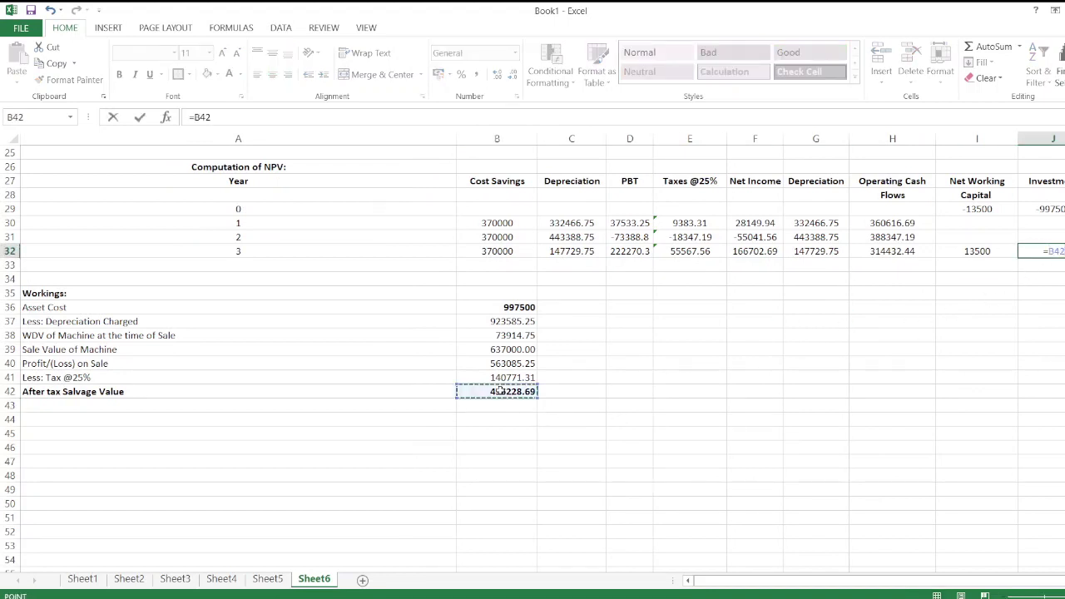
{"action": "key", "text": "Return"}
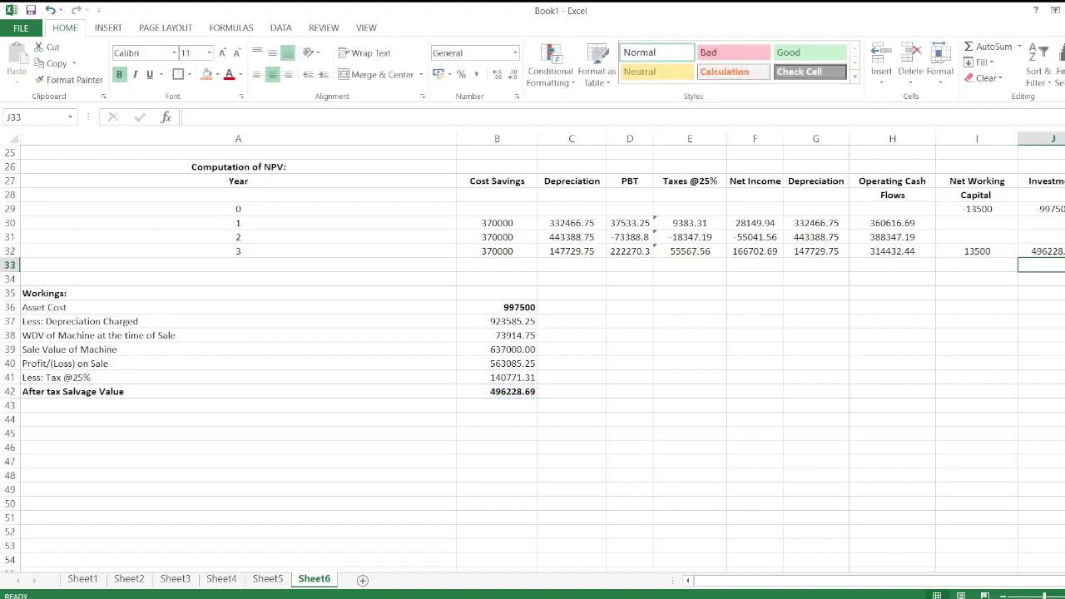
- Compute the Year 0 free cash flow in K29 with =H29+I29+J29
{"action": "scroll", "coordinate": [713, 314], "scroll_direction": "right", "scroll_amount": 2}
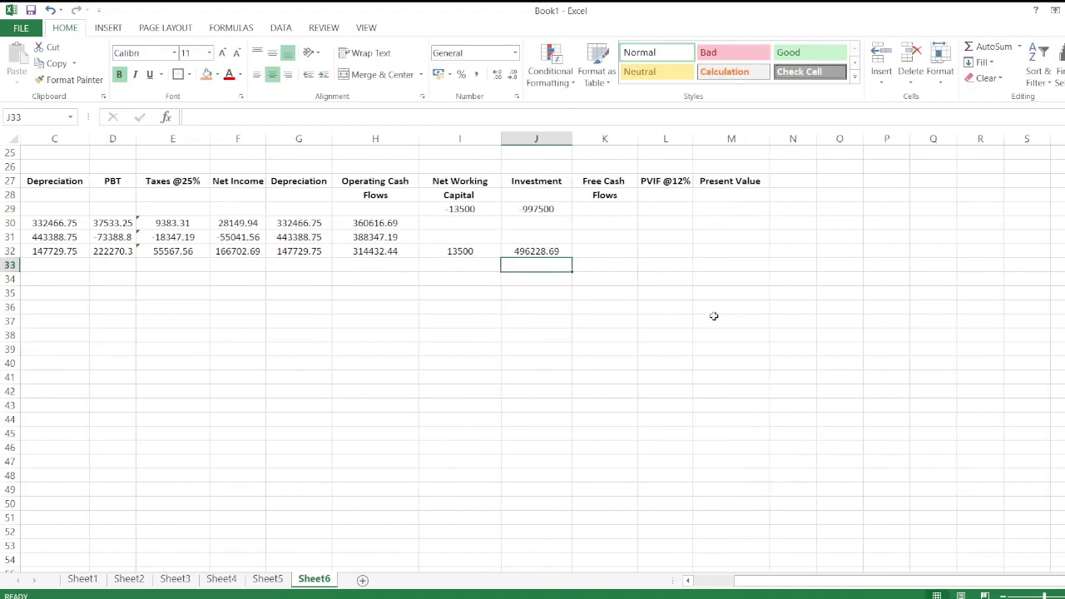
{"action": "left_click", "coordinate": [594, 220]}
{"action": "left_click", "coordinate": [593, 209]}
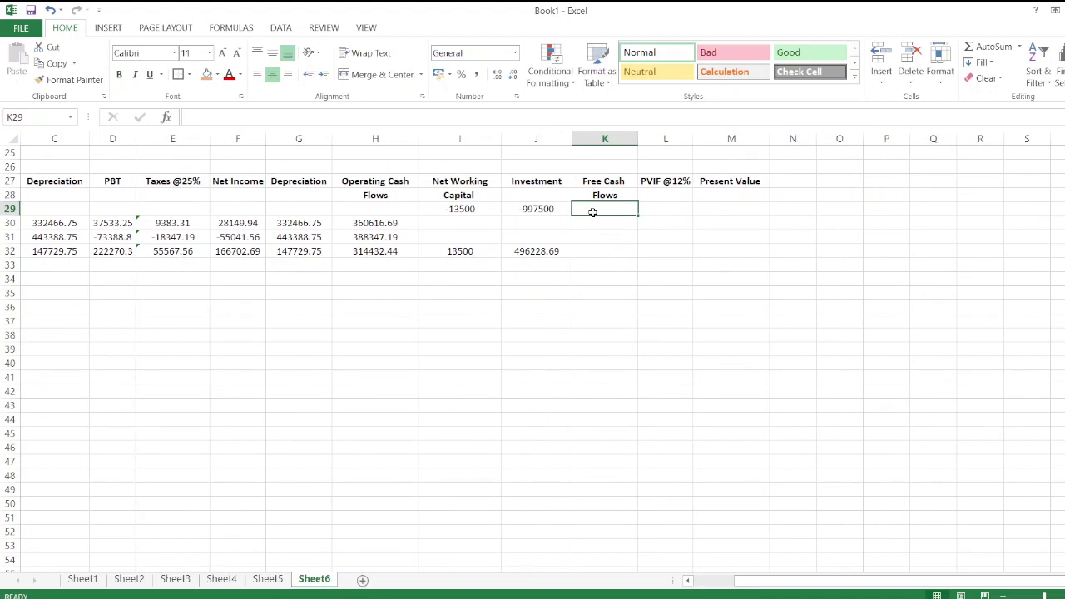
{"action": "type", "text": "="}
{"action": "key", "text": "Left"}
{"action": "key", "text": "Left"}
{"action": "key", "text": "Left"}
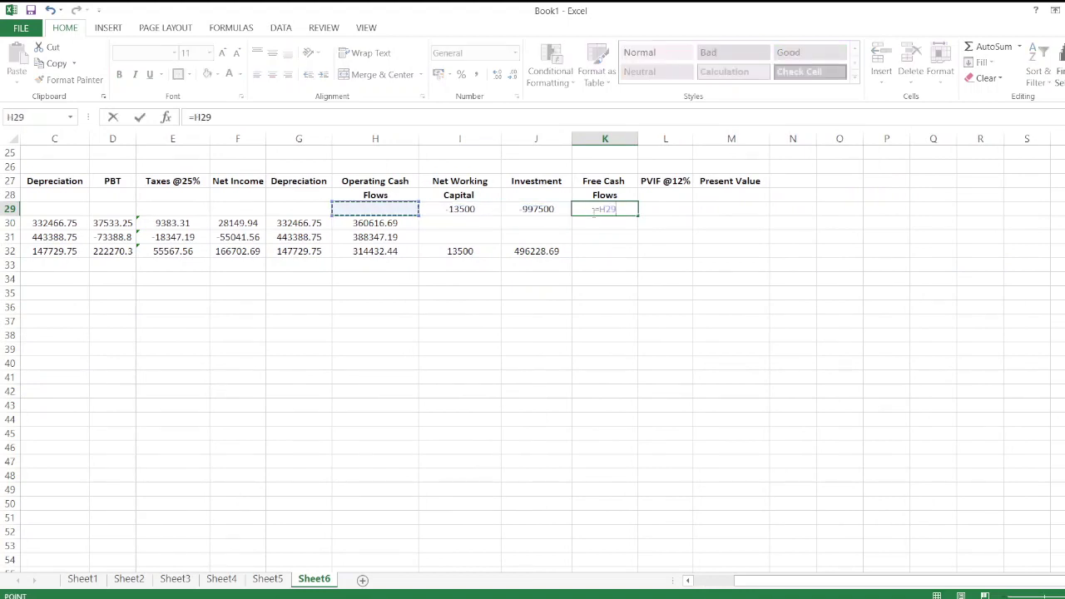
{"action": "type", "text": "+"}
{"action": "key", "text": "Left"}
{"action": "key", "text": "Left"}
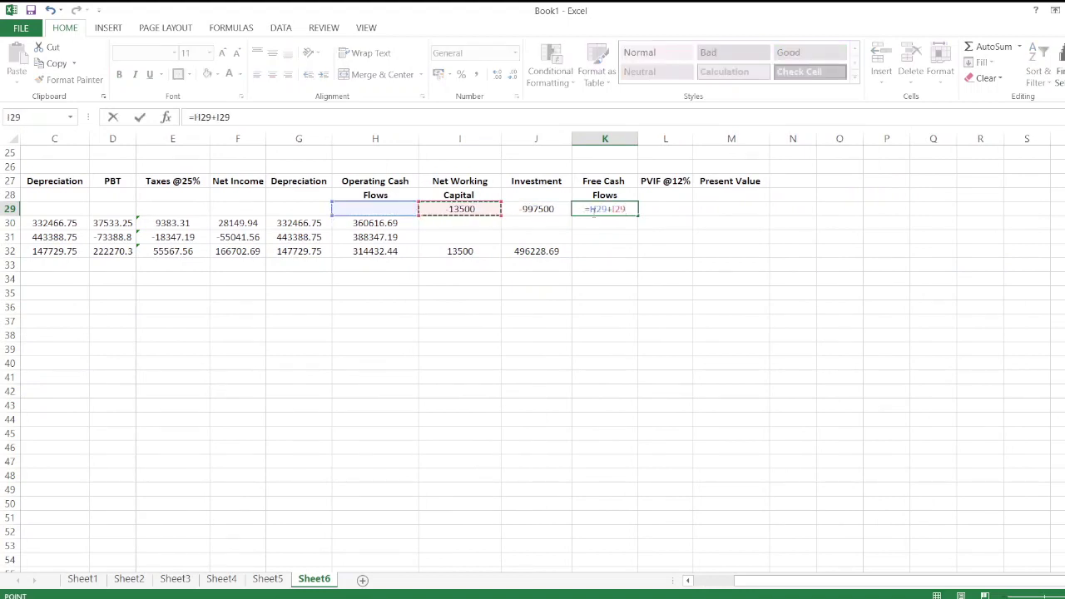
{"action": "type", "text": "+"}
{"action": "key", "text": "Left"}
{"action": "key", "text": "Return"}
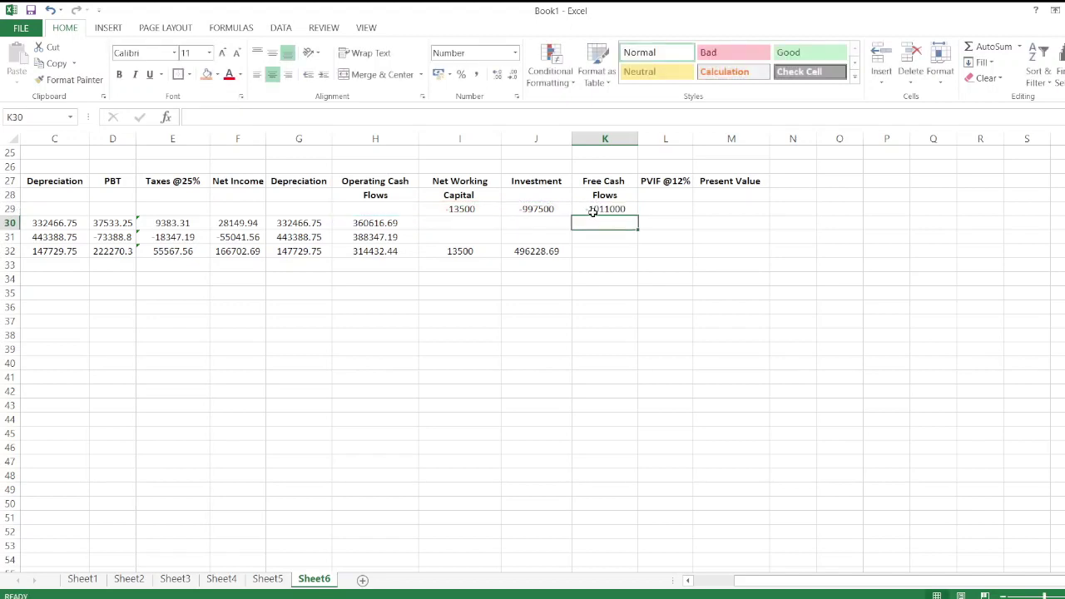
- Copy the free cash flow formula from K29 to Years 1 to 3 and show the column with two decimals
{"action": "left_click", "coordinate": [593, 209]}
{"action": "key", "text": "ctrl+c"}
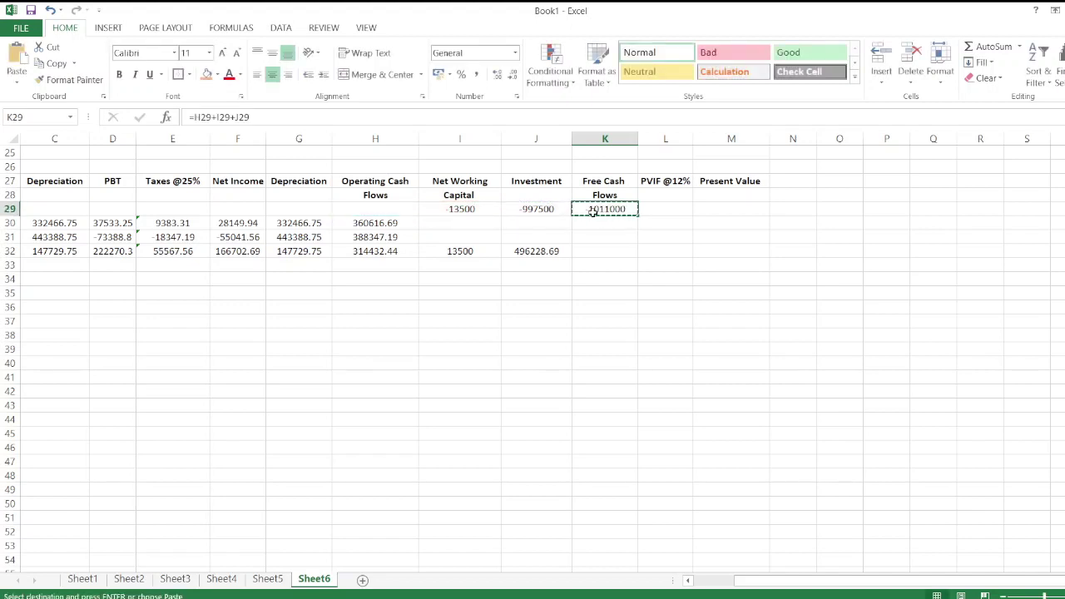
{"action": "left_click_drag", "start_coordinate": [593, 220], "coordinate": [594, 242]}
{"action": "key", "text": "ctrl+v"}
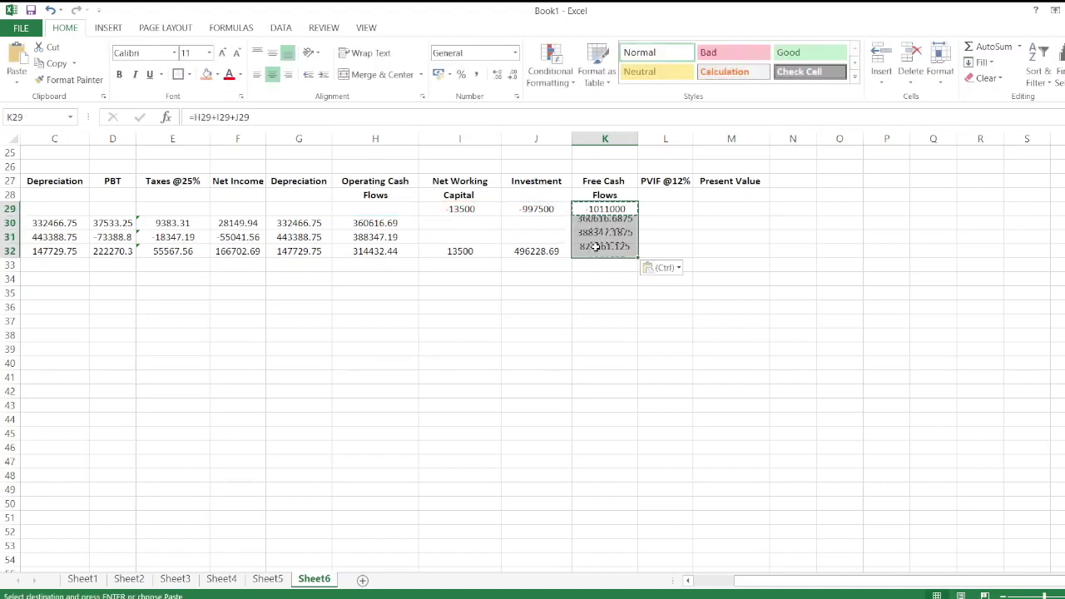
{"action": "left_click", "coordinate": [513, 75]}
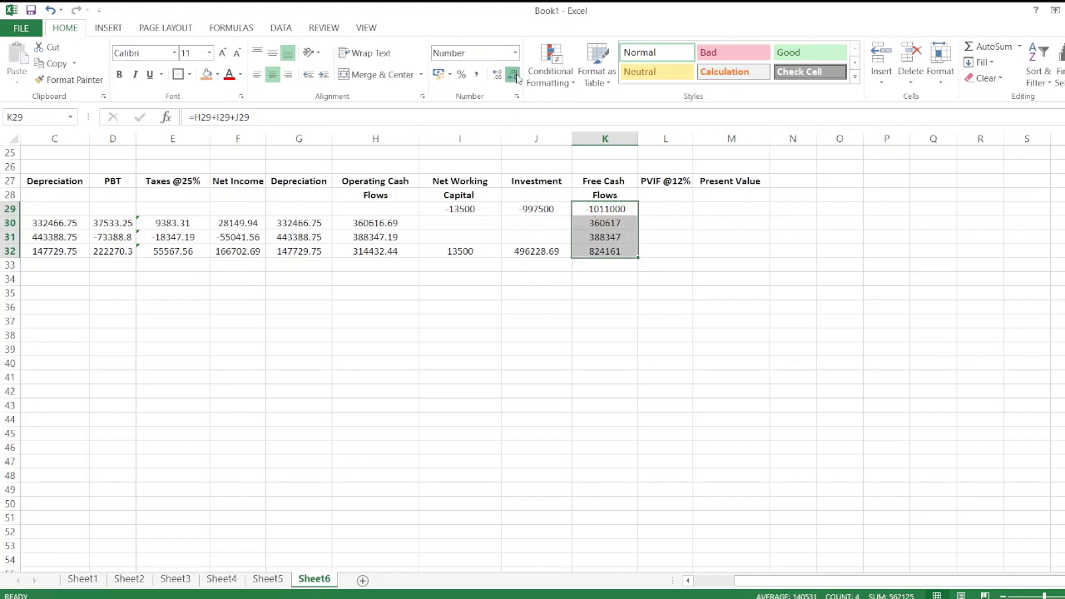
{"action": "left_click", "coordinate": [497, 75]}
{"action": "left_click", "coordinate": [497, 75]}
- Compute the Year 0 present value factor at 12% in L29 with =1/(1+12%)^A29
{"action": "left_click", "coordinate": [665, 211]}
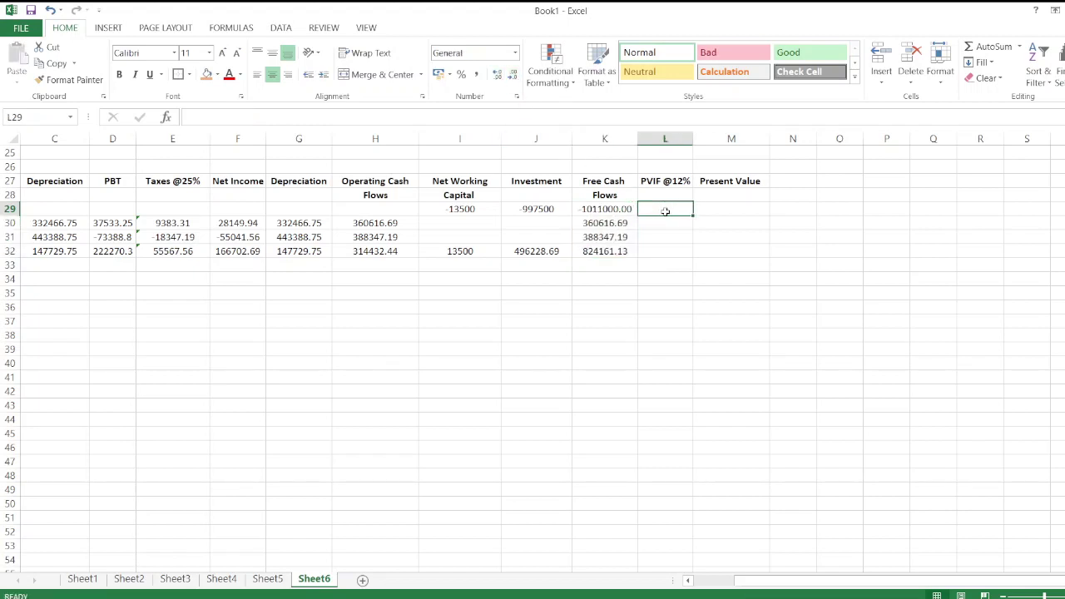
{"action": "type", "text": "="}
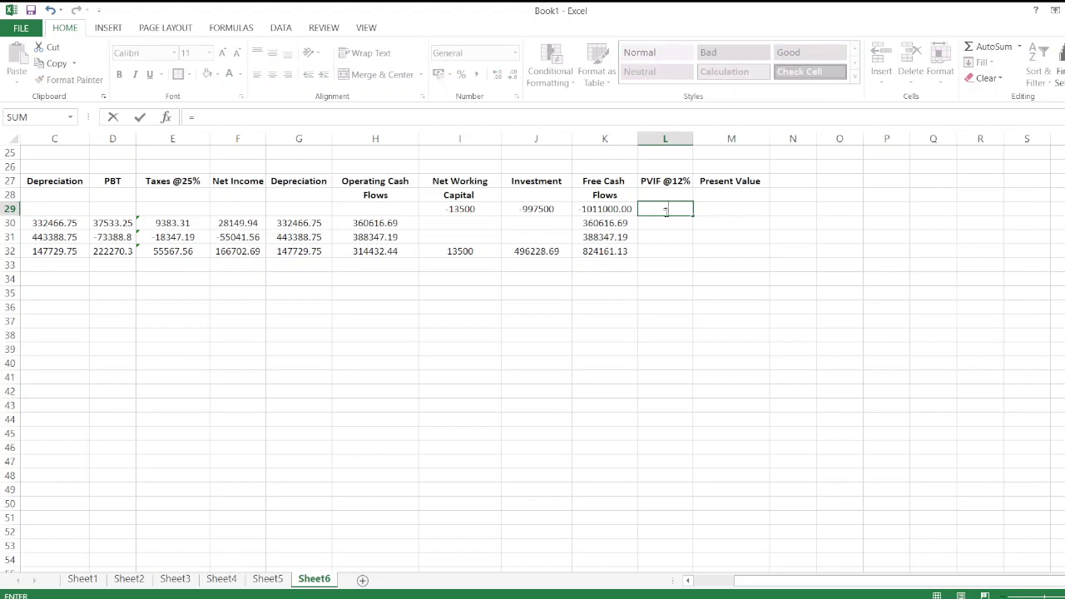
{"action": "scroll", "coordinate": [408, 328], "scroll_direction": "up", "scroll_amount": 8}
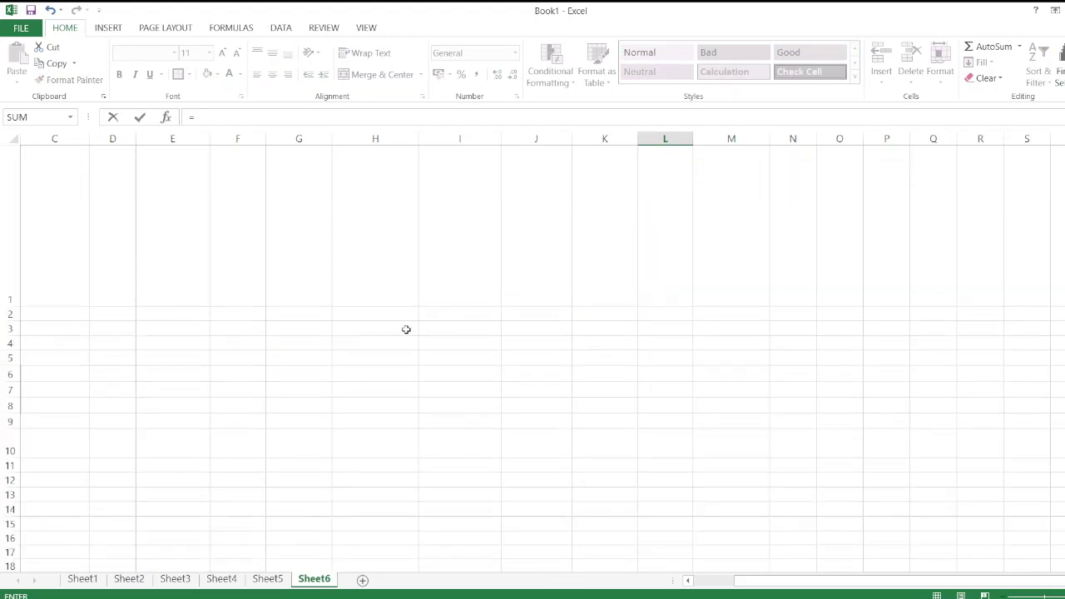
{"action": "left_click", "coordinate": [689, 580]}
{"action": "left_click", "coordinate": [689, 580]}
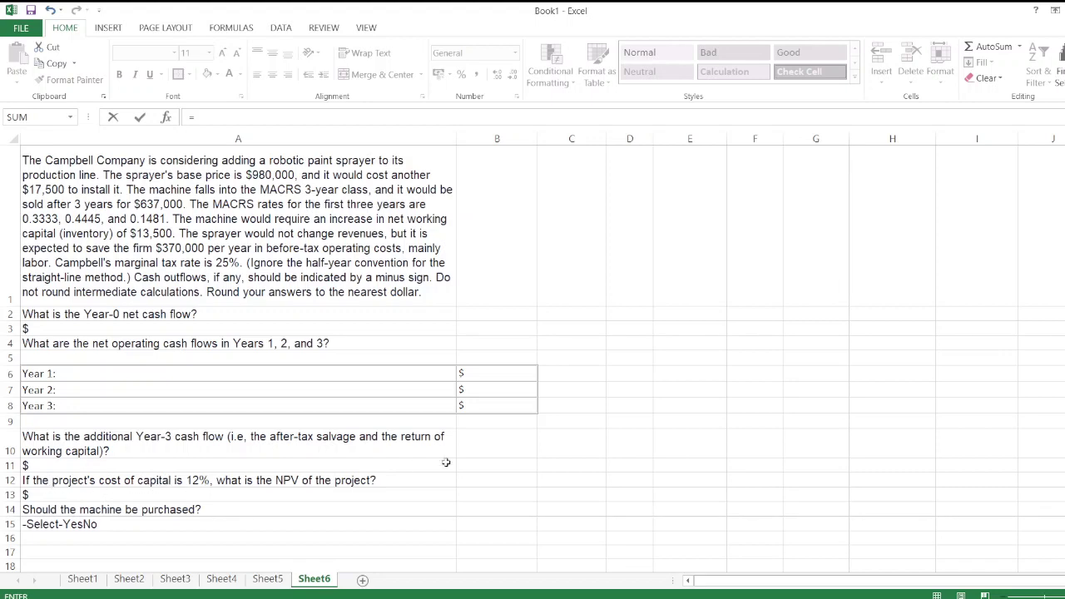
{"action": "scroll", "coordinate": [703, 435], "scroll_direction": "down", "scroll_amount": 3}
{"action": "scroll", "coordinate": [863, 423], "scroll_direction": "down", "scroll_amount": 2}
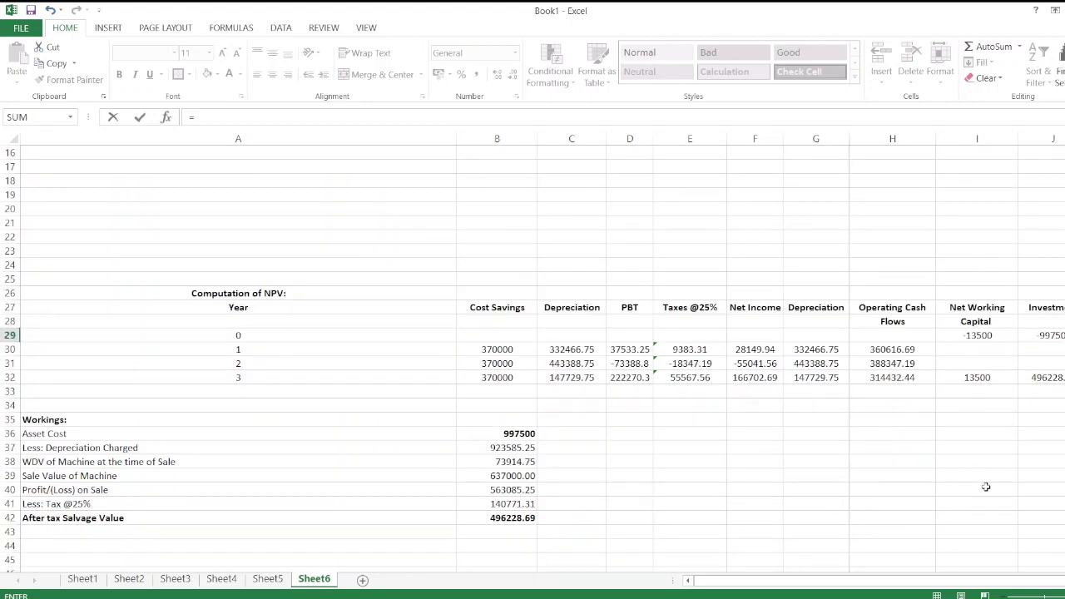
{"action": "scroll", "coordinate": [777, 402], "scroll_direction": "right", "scroll_amount": 2}
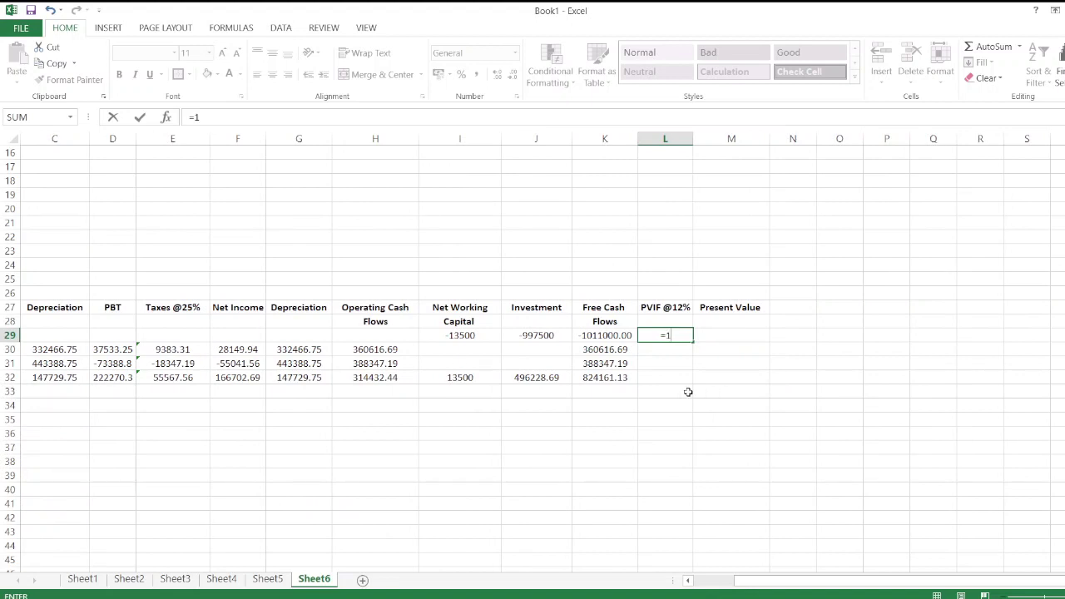
{"action": "type", "text": "1+12%)^"}
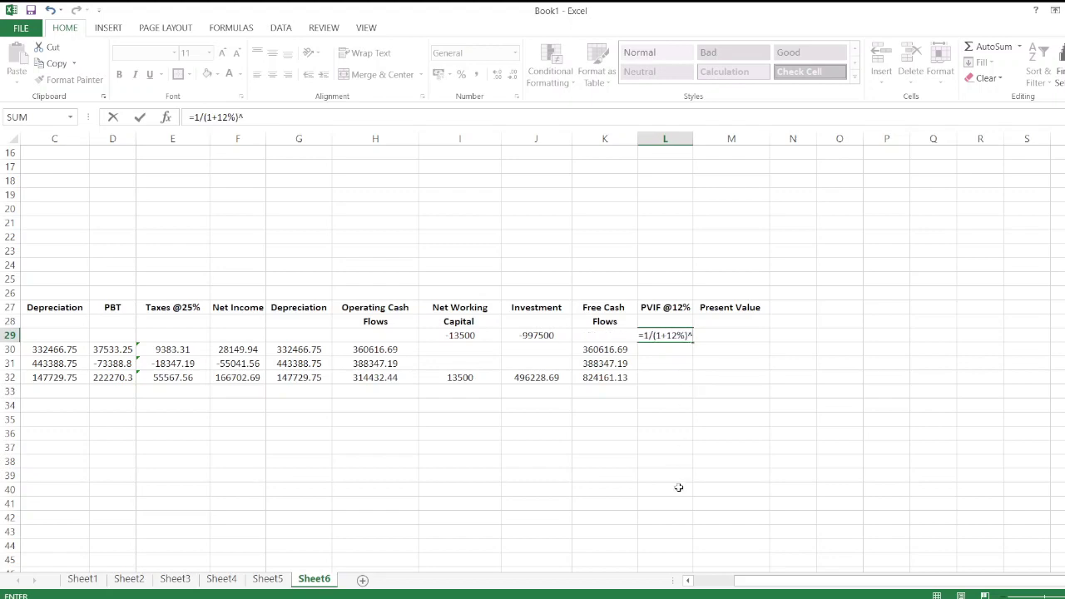
{"action": "scroll", "coordinate": [331, 411], "scroll_direction": "left", "scroll_amount": 2}
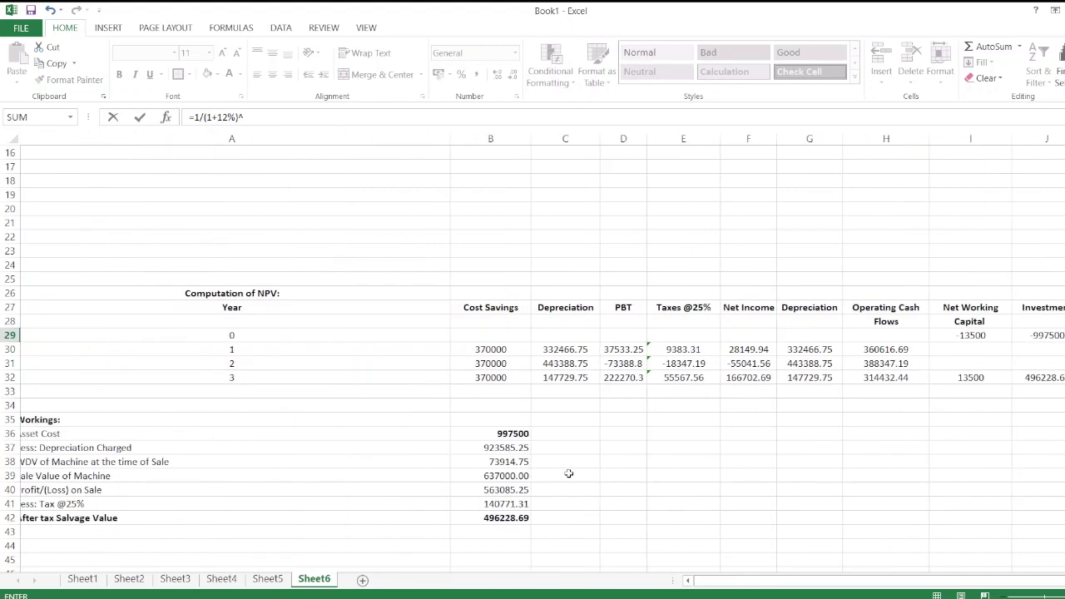
{"action": "left_click", "coordinate": [247, 334]}
{"action": "key", "text": "ctrl+Return"}
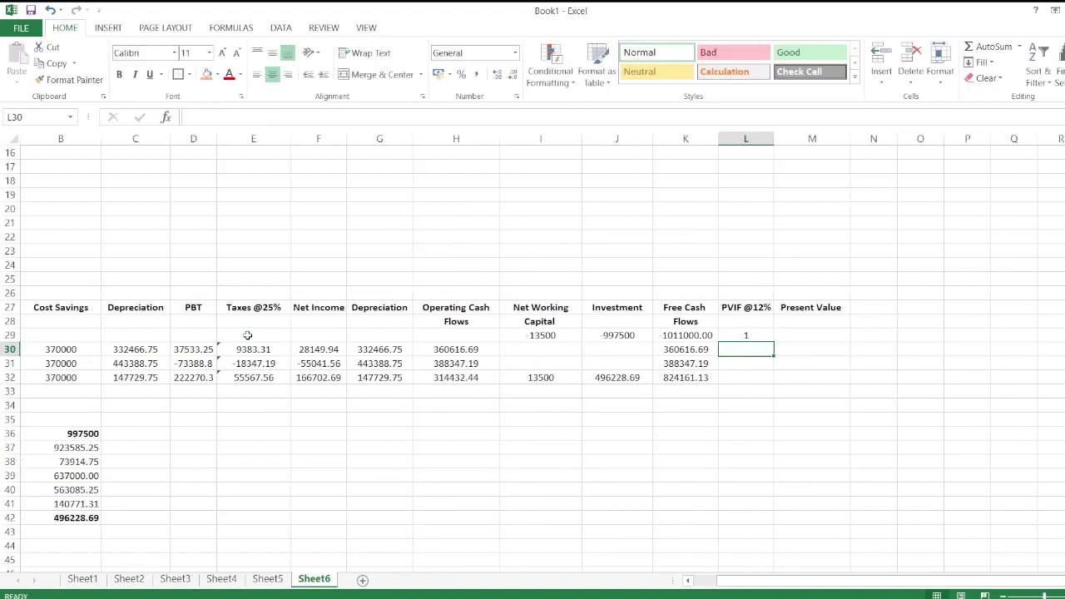
- Copy the PVIF formula from L29 to Years 1 to 3 in L30:L32
{"action": "key", "text": "ctrl+c"}
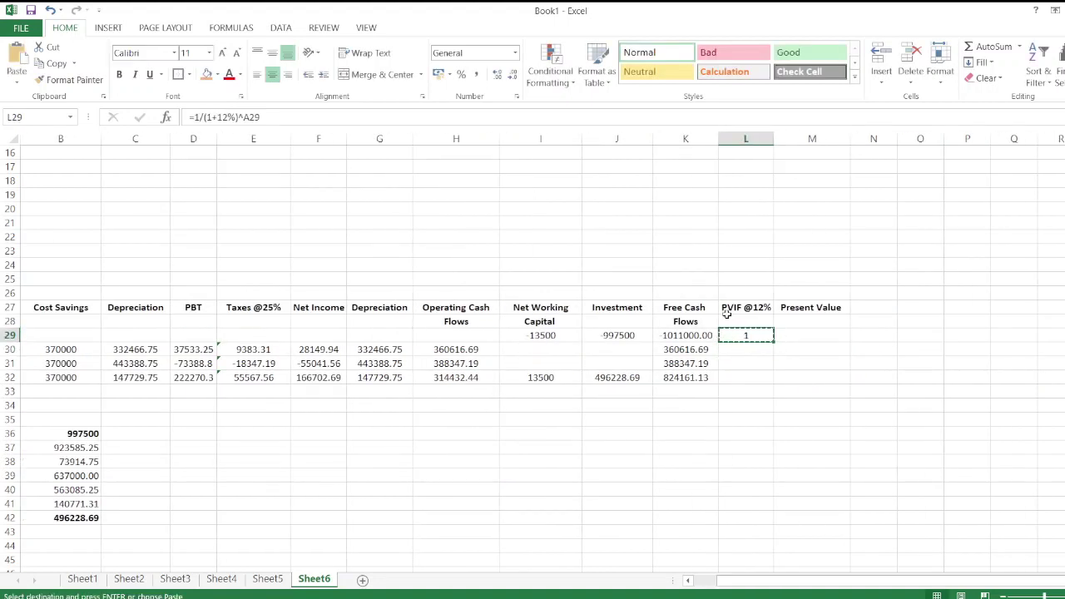
{"action": "left_click_drag", "start_coordinate": [739, 331], "coordinate": [738, 374]}
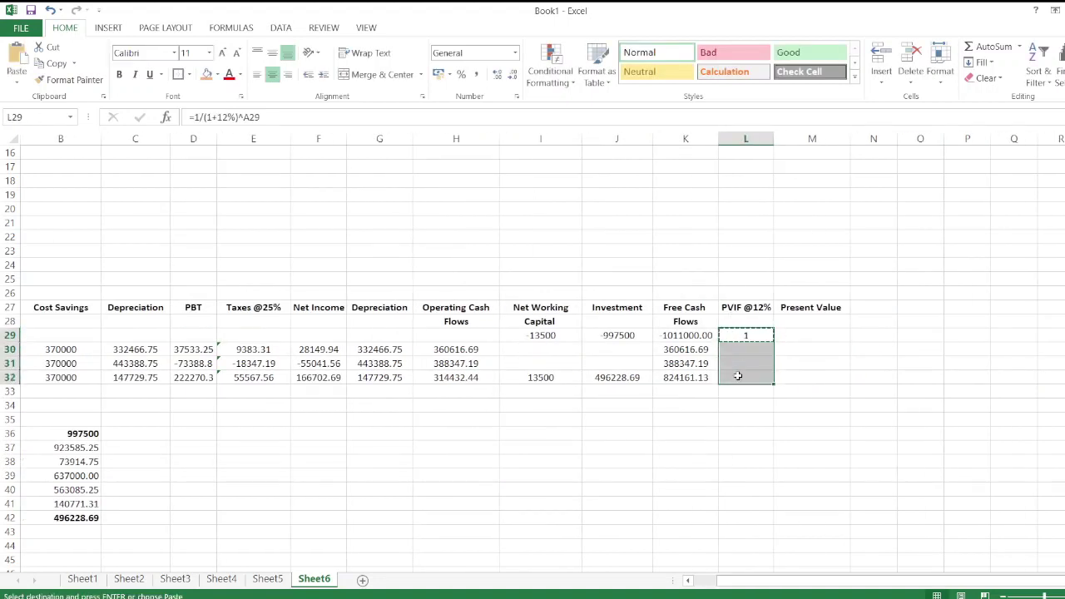
{"action": "key", "text": "ctrl+v"}
- Compute the Year 0 present value in M29 by multiplying free cash flow by the factor with =K29*L29
{"action": "left_click", "coordinate": [787, 337]}
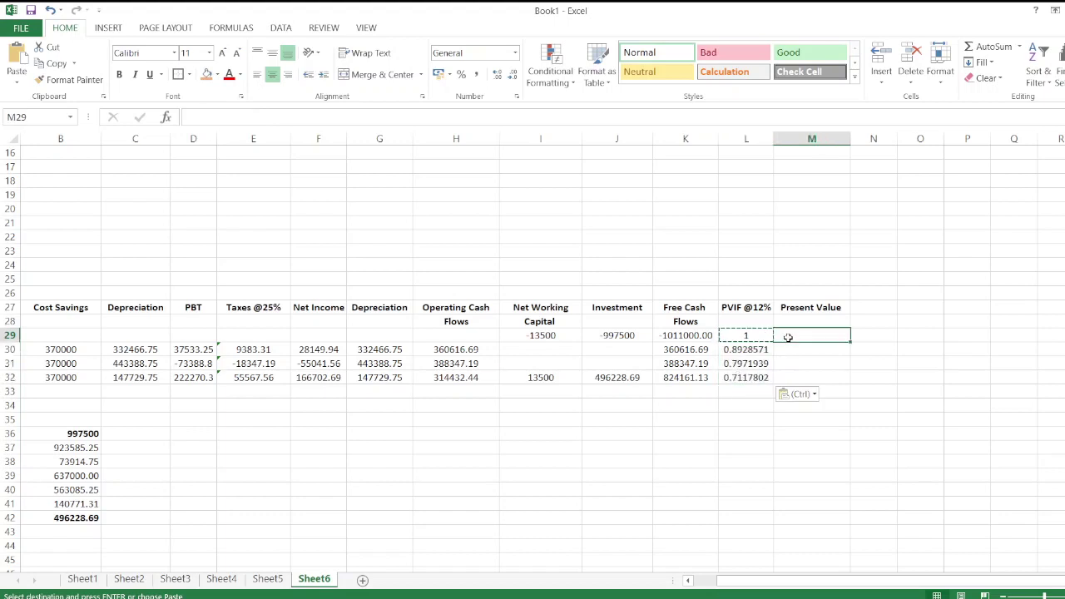
{"action": "key", "text": "Escape"}
{"action": "type", "text": "="}
{"action": "key", "text": "Left"}
{"action": "key", "text": "Left"}
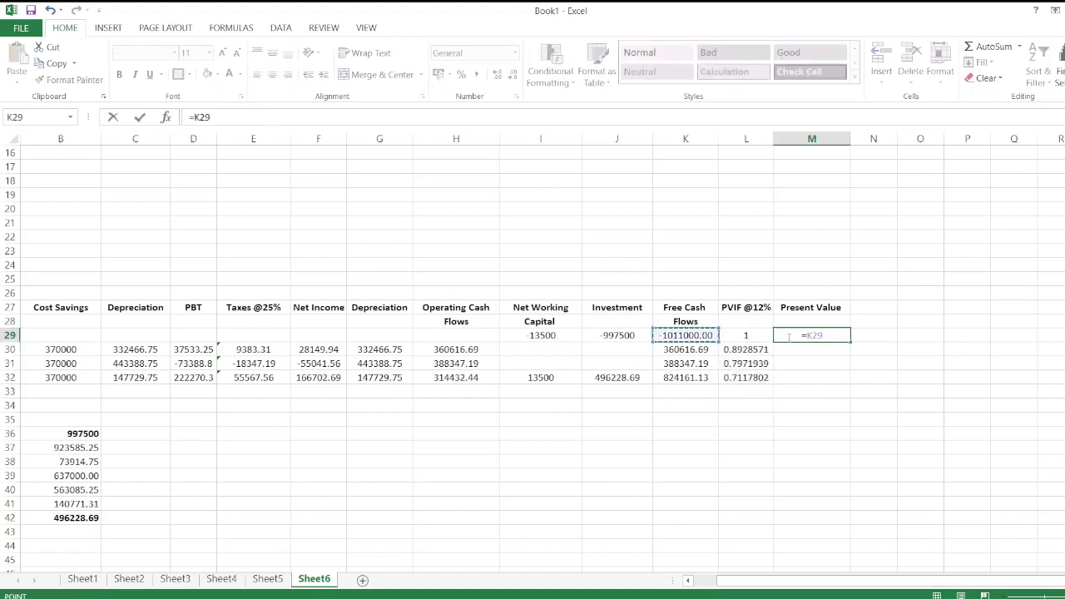
{"action": "type", "text": "*"}
{"action": "key", "text": "Left"}
{"action": "key", "text": "Return"}
- Copy the present value formula from M29 to Years 1 to 3 in M30:M32
{"action": "left_click", "coordinate": [787, 336]}
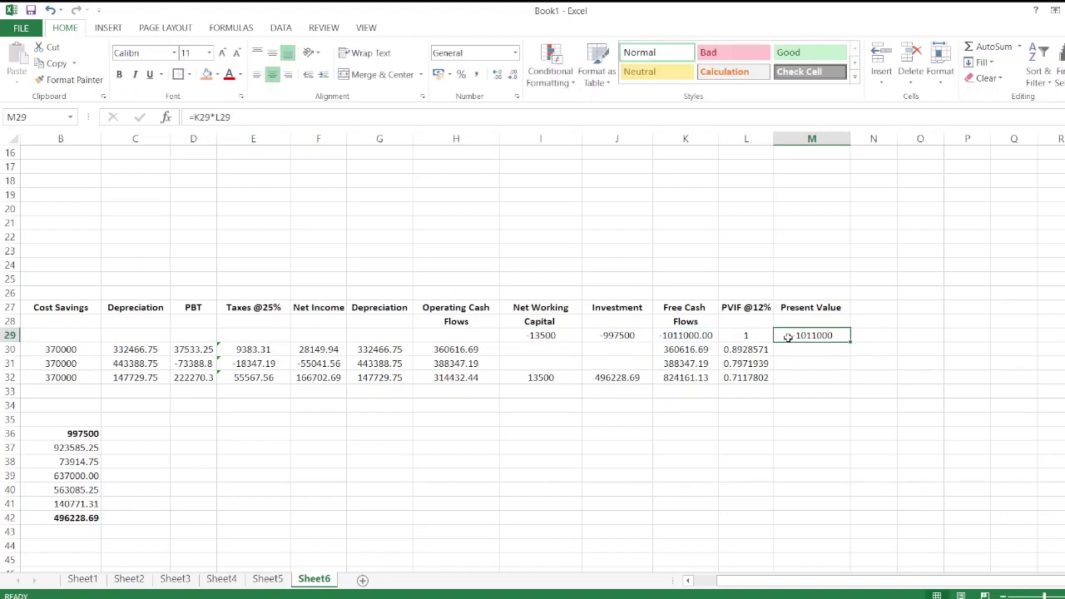
{"action": "key", "text": "ctrl+c"}
{"action": "left_click_drag", "start_coordinate": [787, 336], "coordinate": [789, 380]}
{"action": "key", "text": "ctrl+v"}
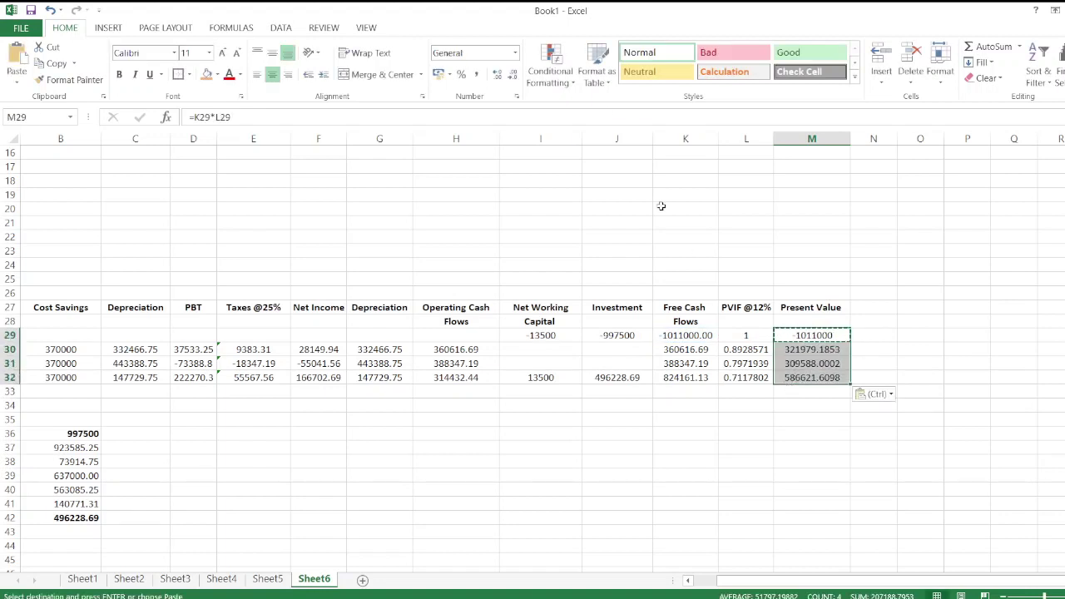
- Total the present values in M33 with =SUM(M29:M32) to get the project's NPV
{"action": "left_click", "coordinate": [819, 392]}
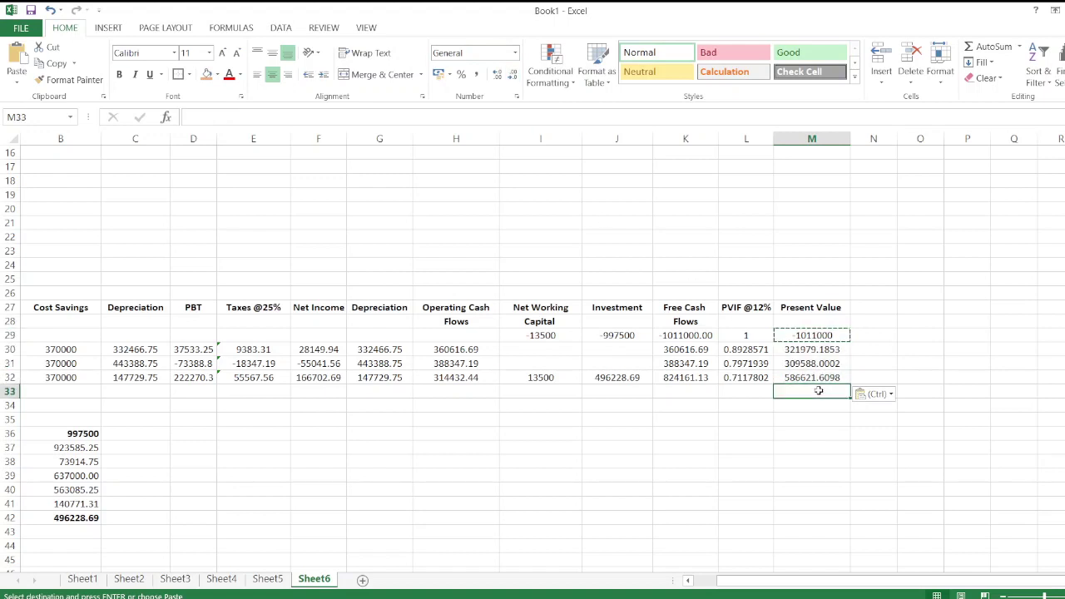
{"action": "type", "text": "=s"}
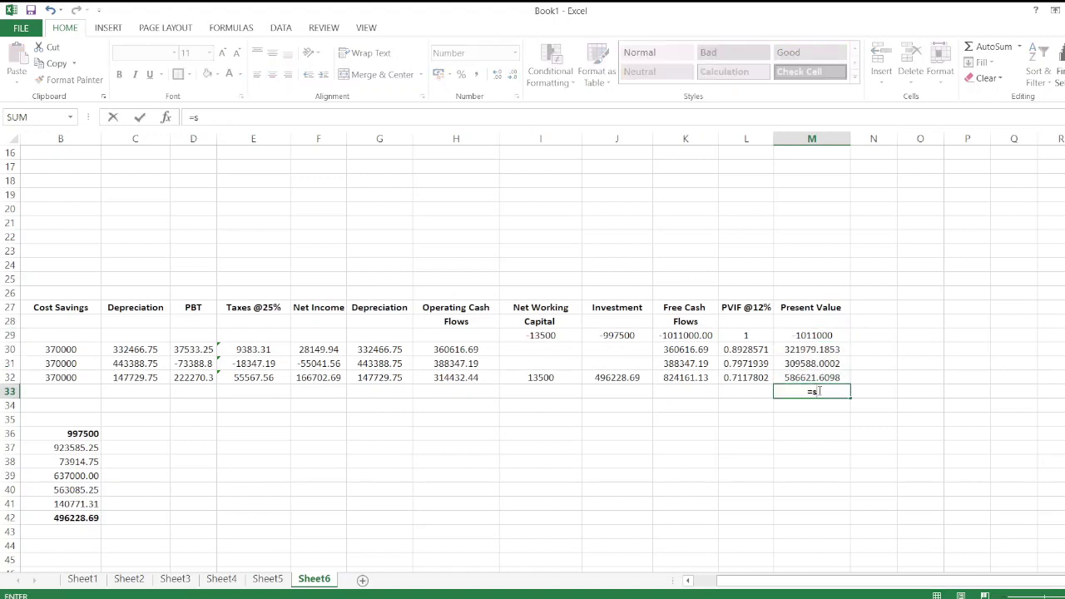
{"action": "type", "text": "um("}
{"action": "left_click_drag", "start_coordinate": [808, 336], "coordinate": [812, 378]}
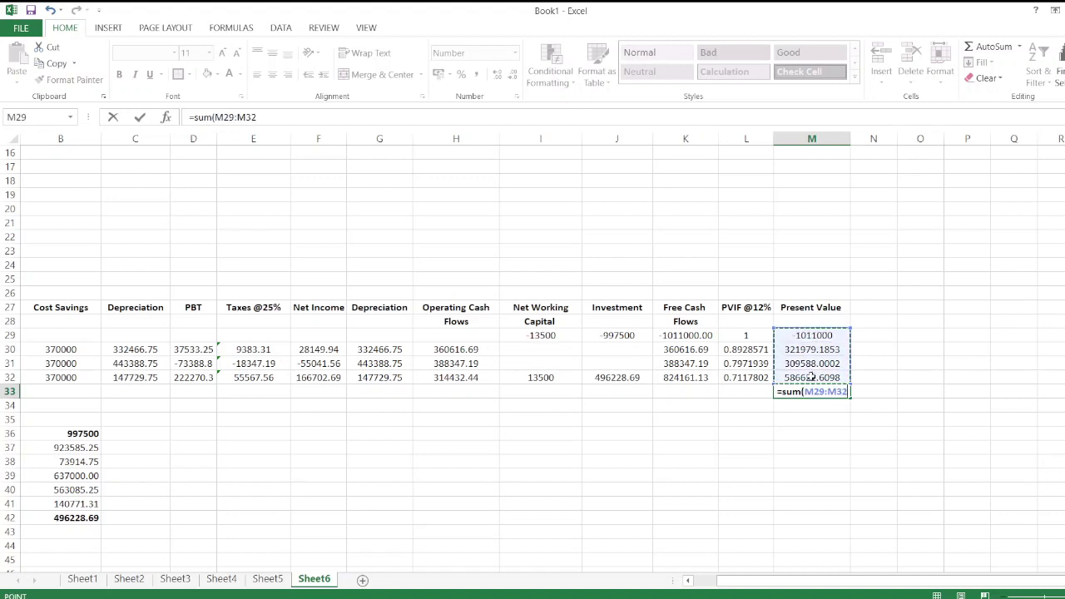
{"action": "key", "text": "Return"}
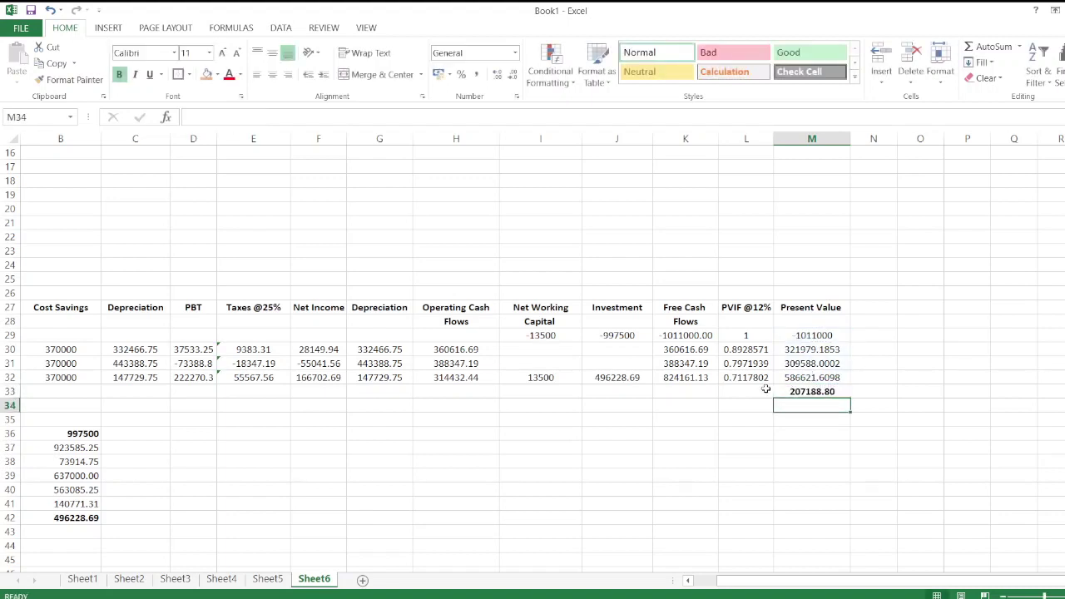
- Label the present value total by entering "NPV =" in L33
{"action": "left_click", "coordinate": [757, 391]}
{"action": "type", "text": "NPV ="}
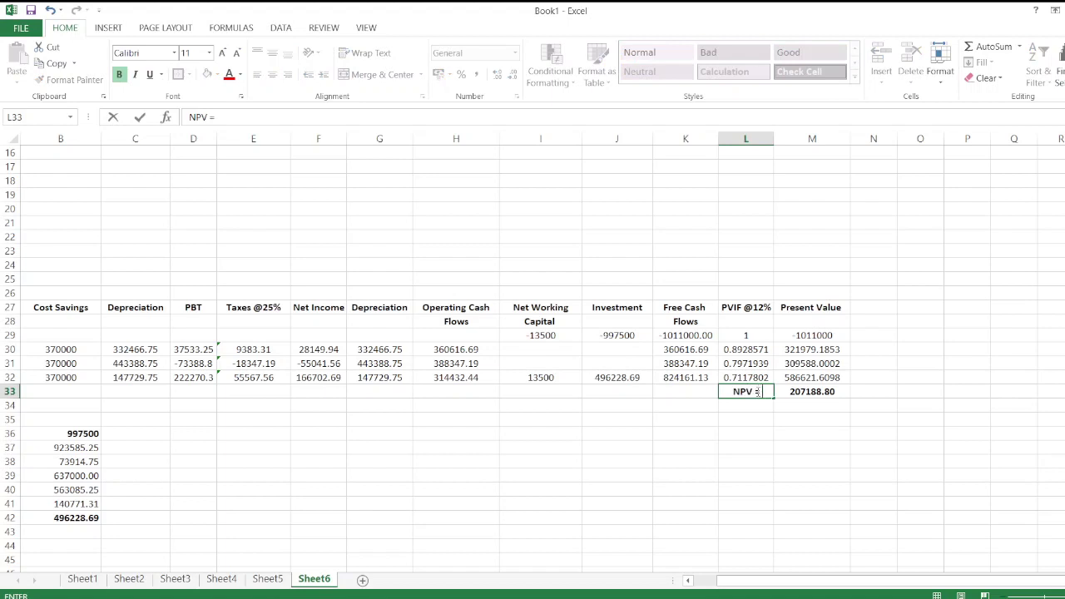
{"action": "key", "text": "Return"}
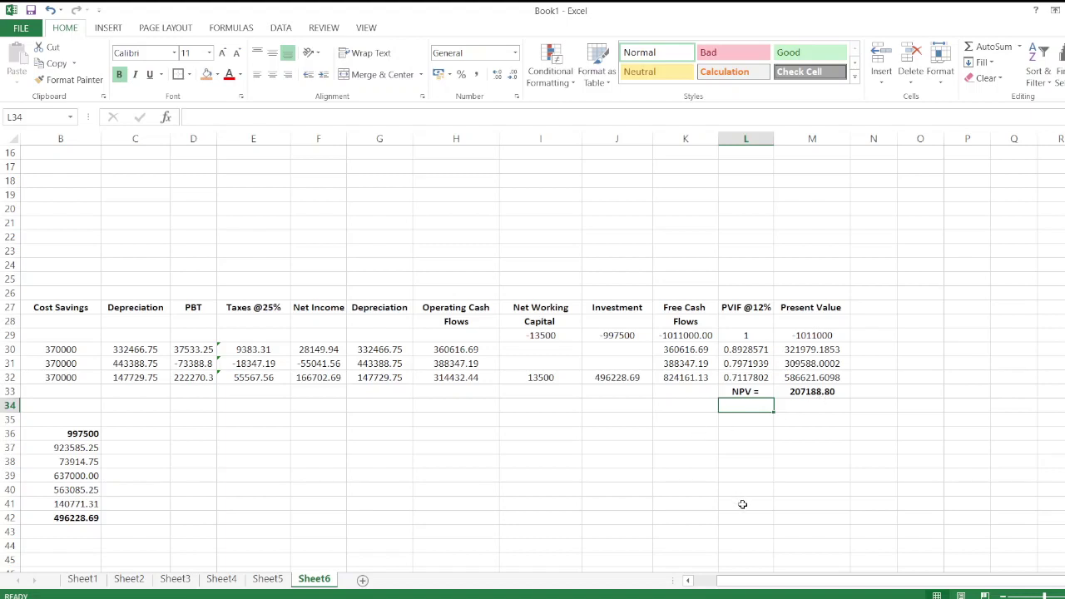
- Make the Year 0 Investment value in J29 bold
{"action": "left_click", "coordinate": [620, 448]}
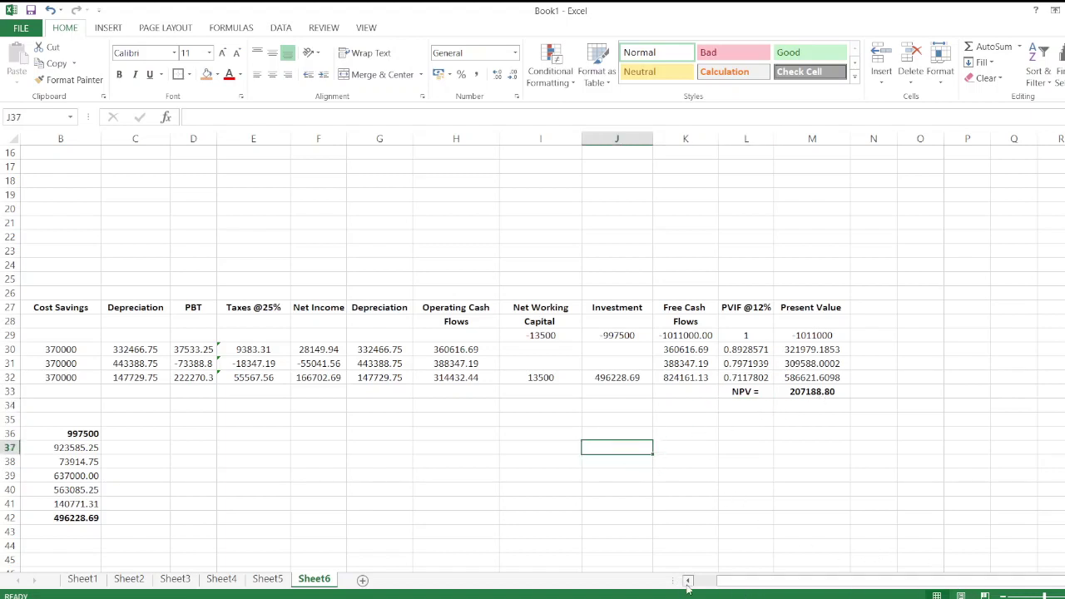
{"action": "scroll", "coordinate": [586, 478], "scroll_direction": "left", "scroll_amount": 3}
{"action": "scroll", "coordinate": [428, 430], "scroll_direction": "up", "scroll_amount": 5}
{"action": "scroll", "coordinate": [374, 419], "scroll_direction": "up", "scroll_amount": 1}
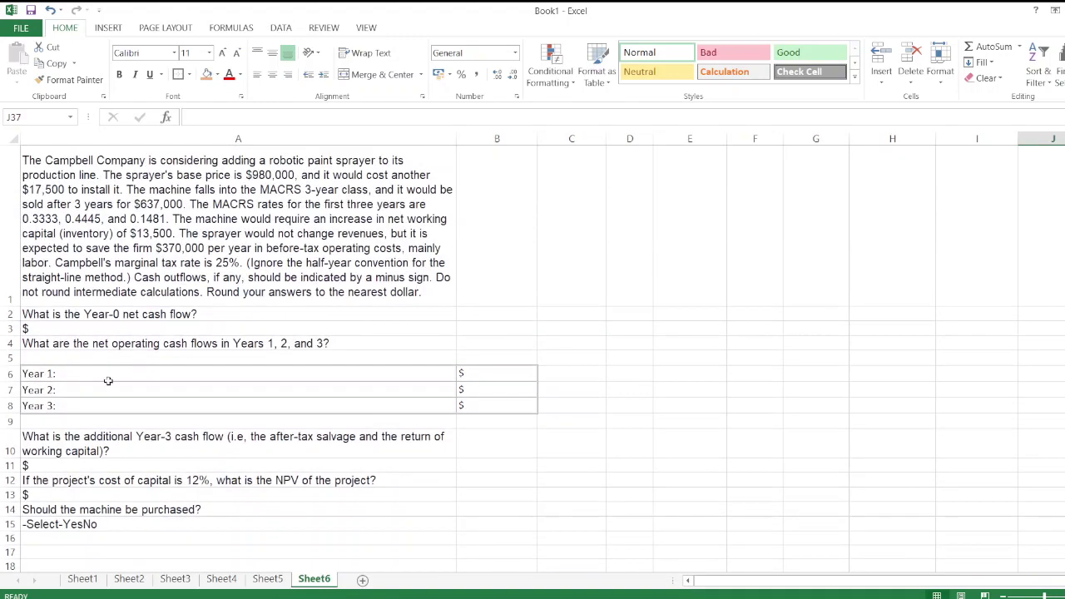
{"action": "scroll", "coordinate": [412, 339], "scroll_direction": "down", "scroll_amount": 4}
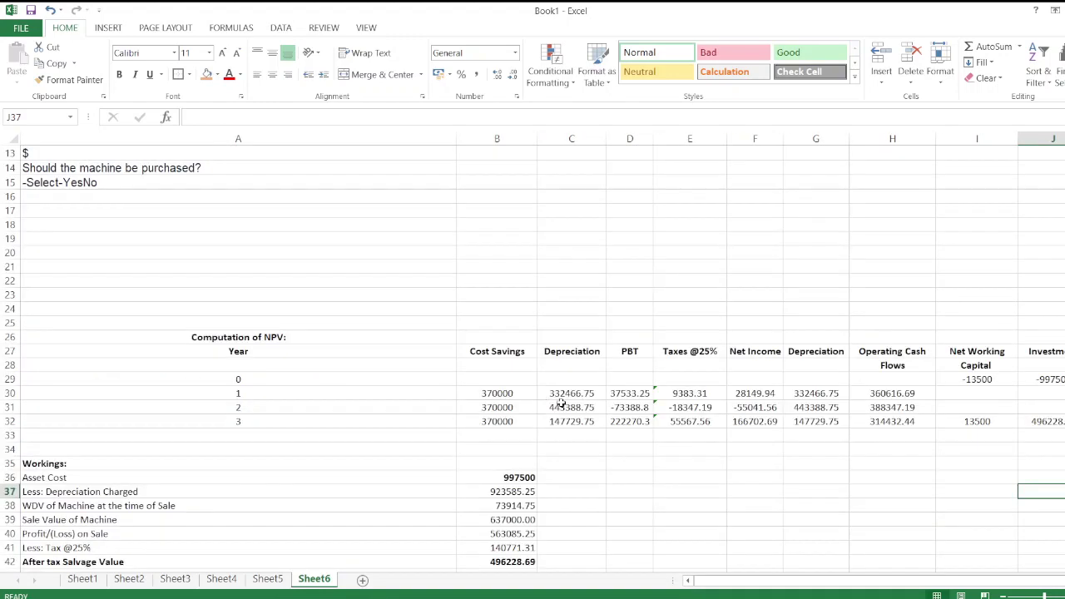
{"action": "left_click", "coordinate": [1042, 380]}
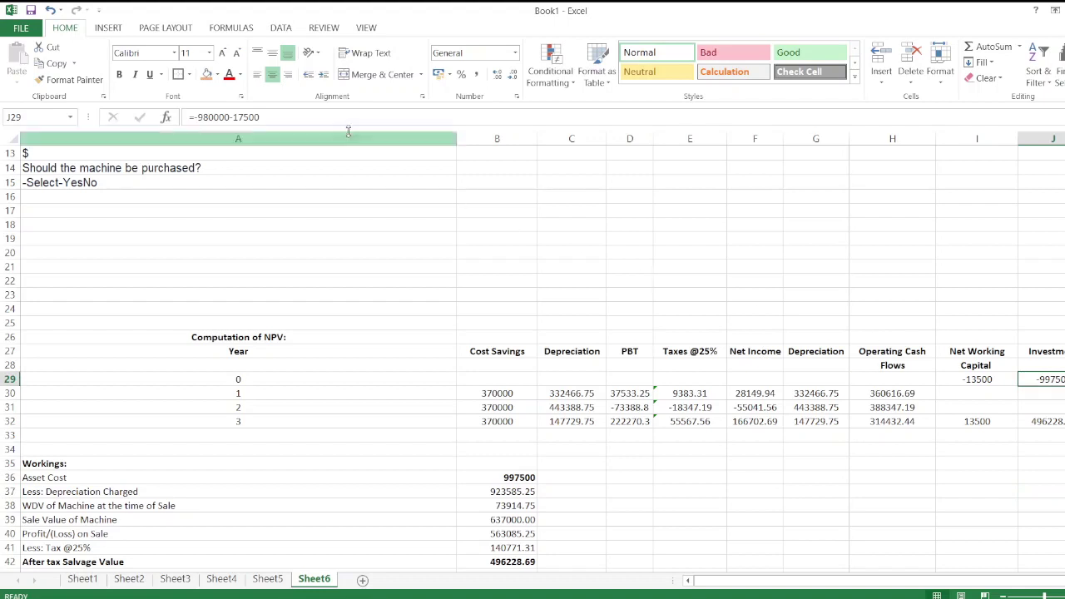
{"action": "left_click", "coordinate": [119, 74]}
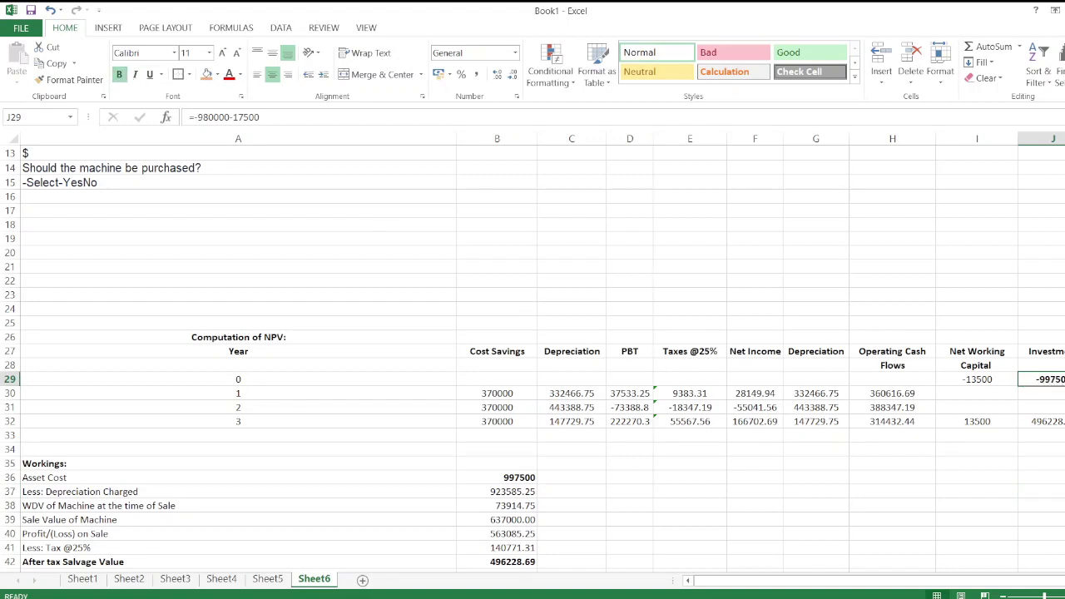
- Make the Operating Cash Flows for Years 1 to 3 in H30:H32 bold
{"action": "scroll", "coordinate": [270, 351], "scroll_direction": "up", "scroll_amount": 4}
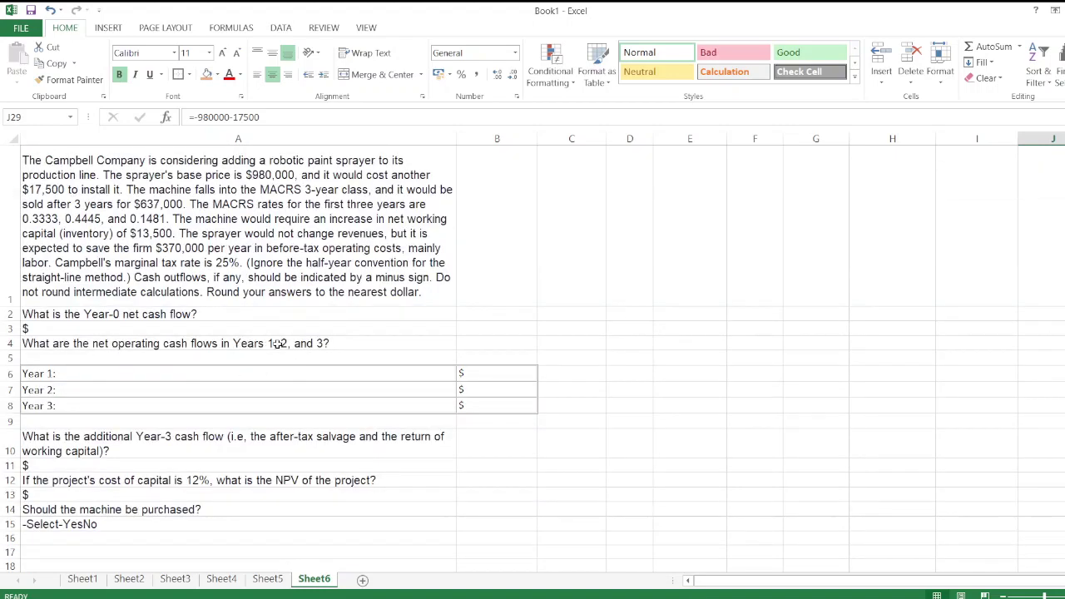
{"action": "scroll", "coordinate": [514, 362], "scroll_direction": "down", "scroll_amount": 2}
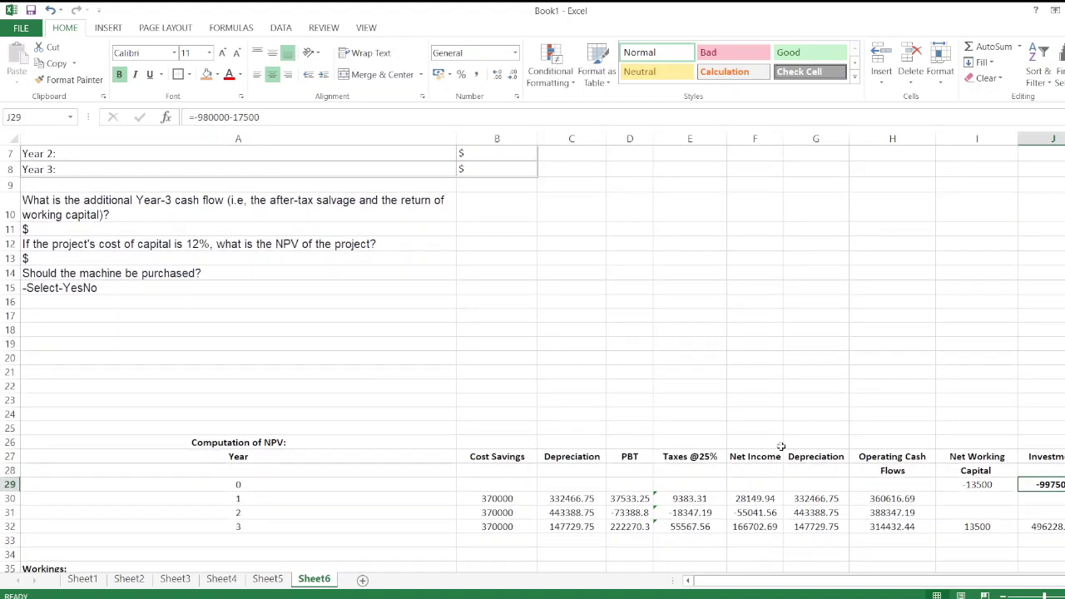
{"action": "left_click_drag", "start_coordinate": [871, 500], "coordinate": [877, 527]}
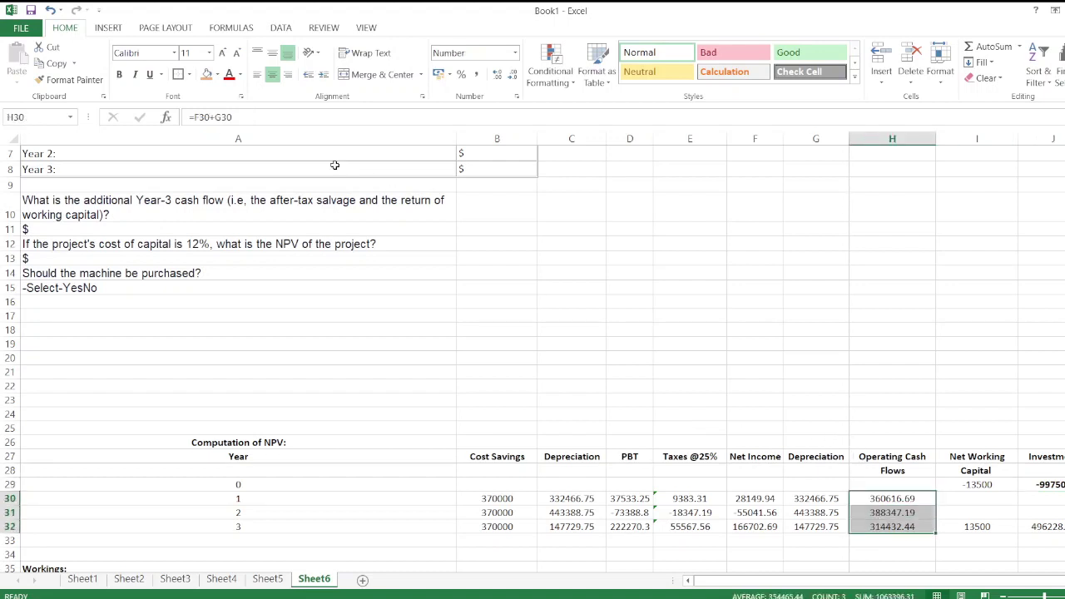
{"action": "left_click", "coordinate": [119, 74]}
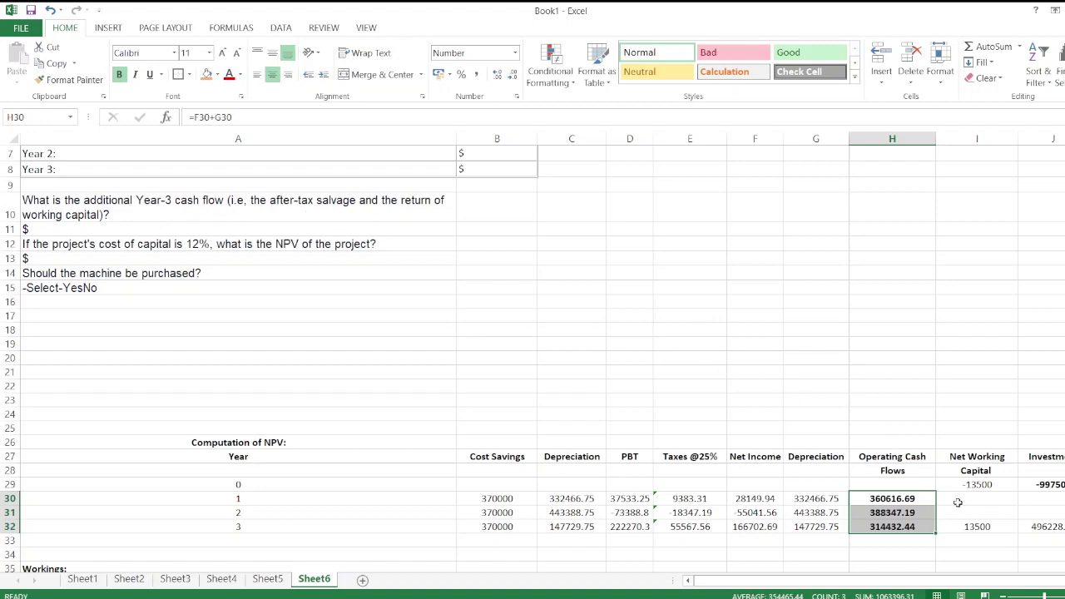
{"action": "left_click", "coordinate": [861, 538]}
- Make the Year 3 Net Working Capital and Investment values in I32:J32 bold
{"action": "scroll", "coordinate": [861, 538], "scroll_direction": "down", "scroll_amount": 1}
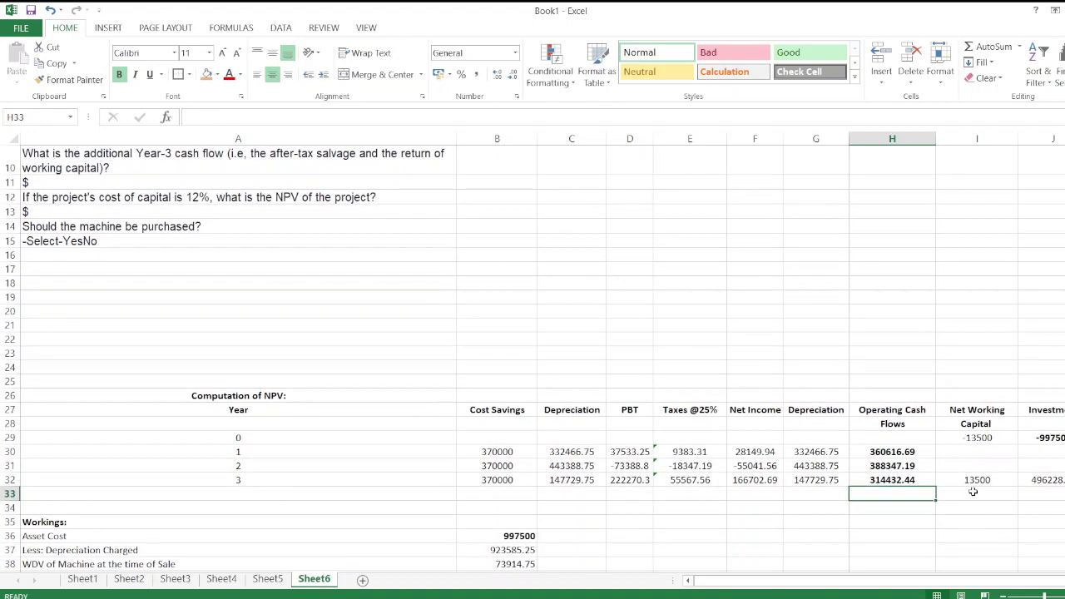
{"action": "left_click", "coordinate": [972, 480]}
{"action": "left_click_drag", "start_coordinate": [1017, 481], "coordinate": [1032, 480]}
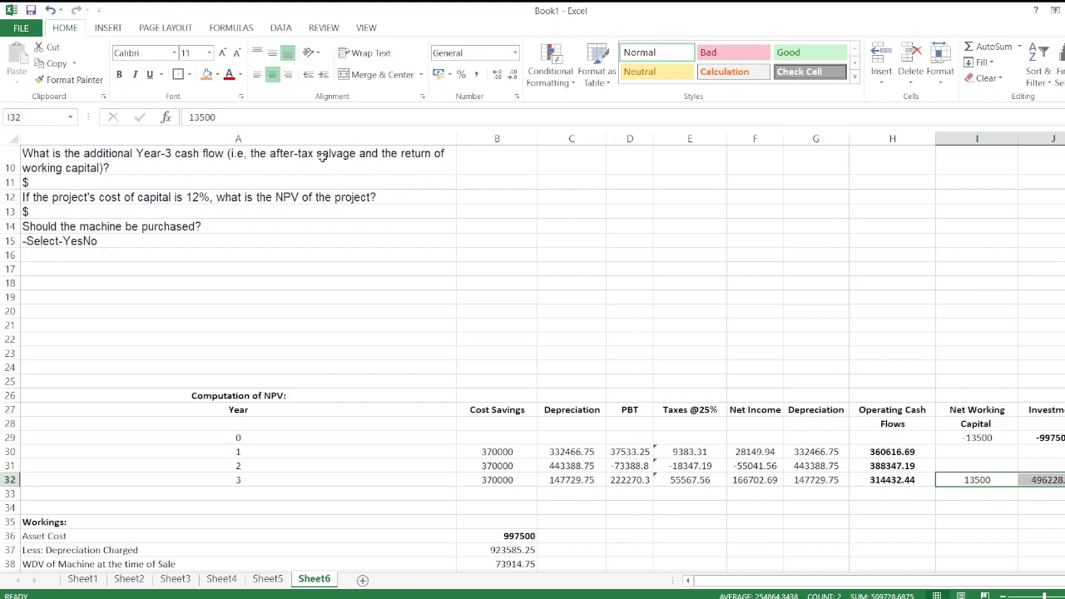
{"action": "left_click", "coordinate": [119, 74]}
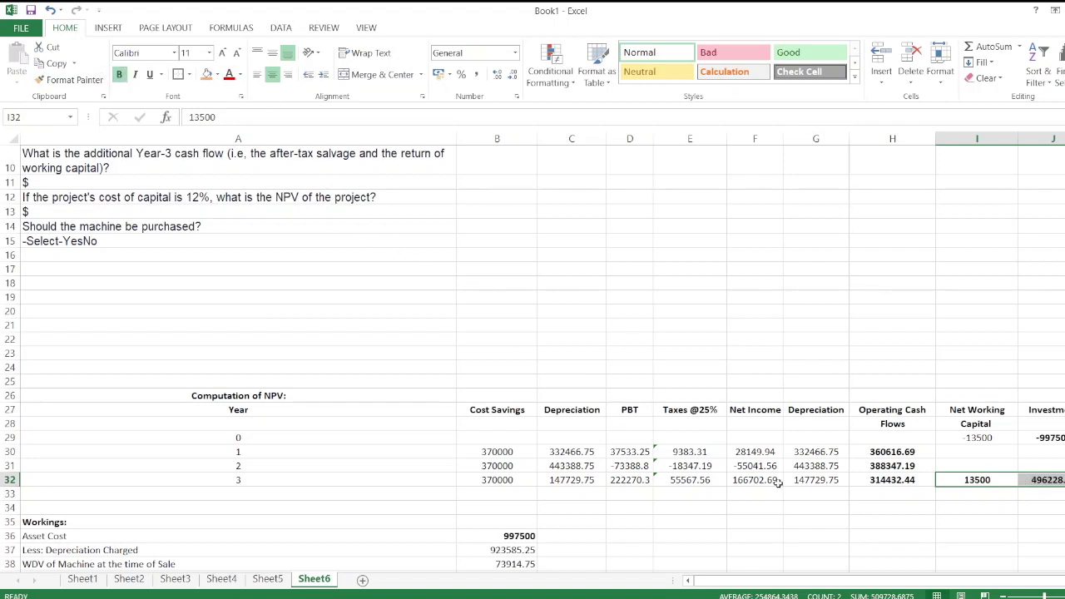
- Compute the additional Year 3 cash flow in I34 by adding the Net Working Capital and Investment values with =I32+J32
{"action": "left_click", "coordinate": [955, 506]}
{"action": "type", "text": "="}
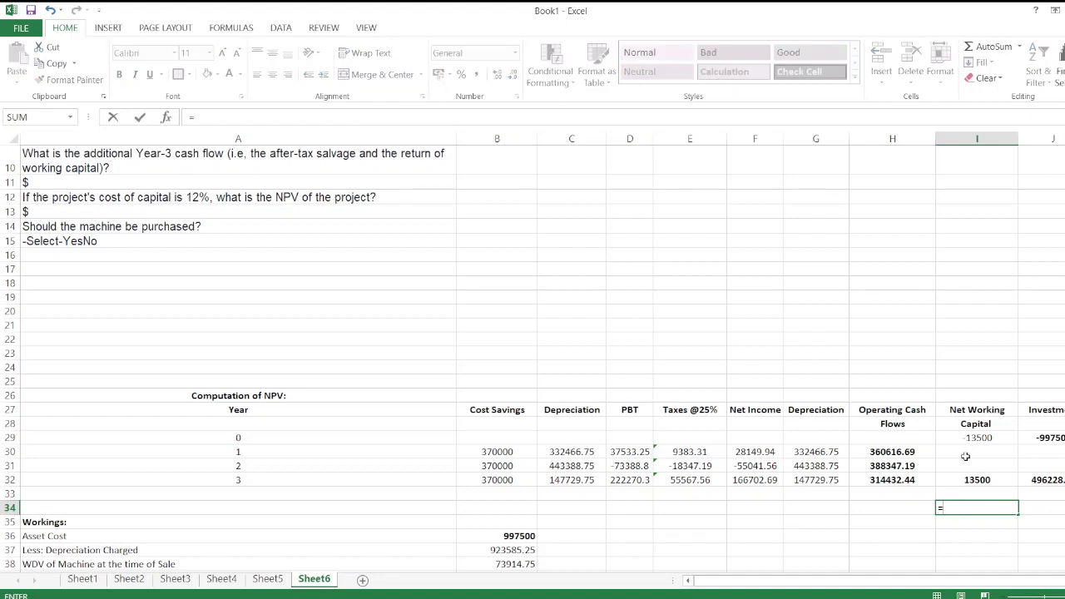
{"action": "left_click", "coordinate": [967, 481]}
{"action": "type", "text": "+"}
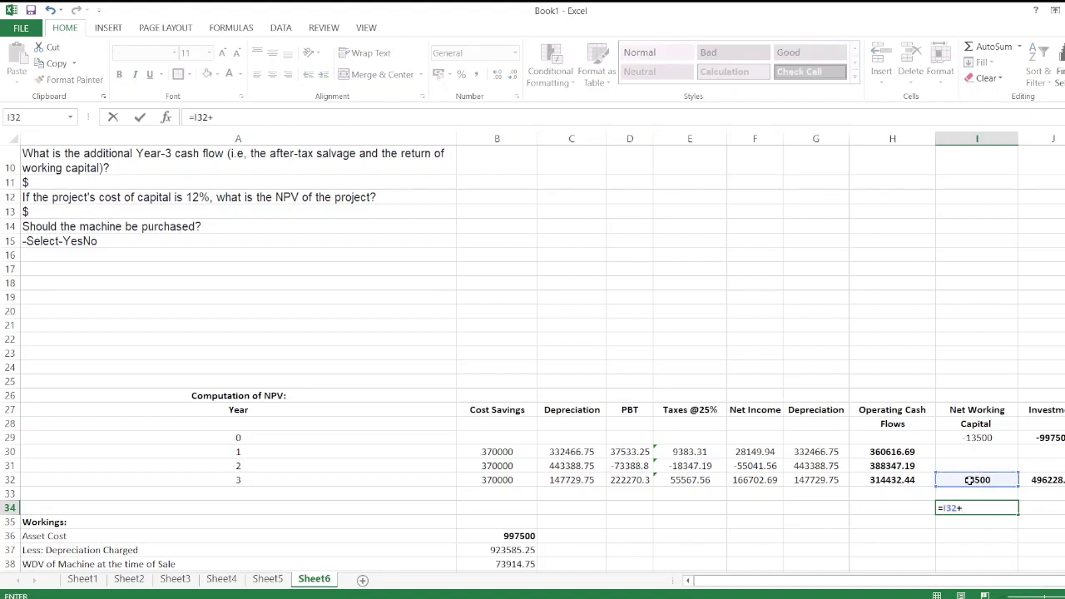
{"action": "left_click", "coordinate": [1050, 481]}
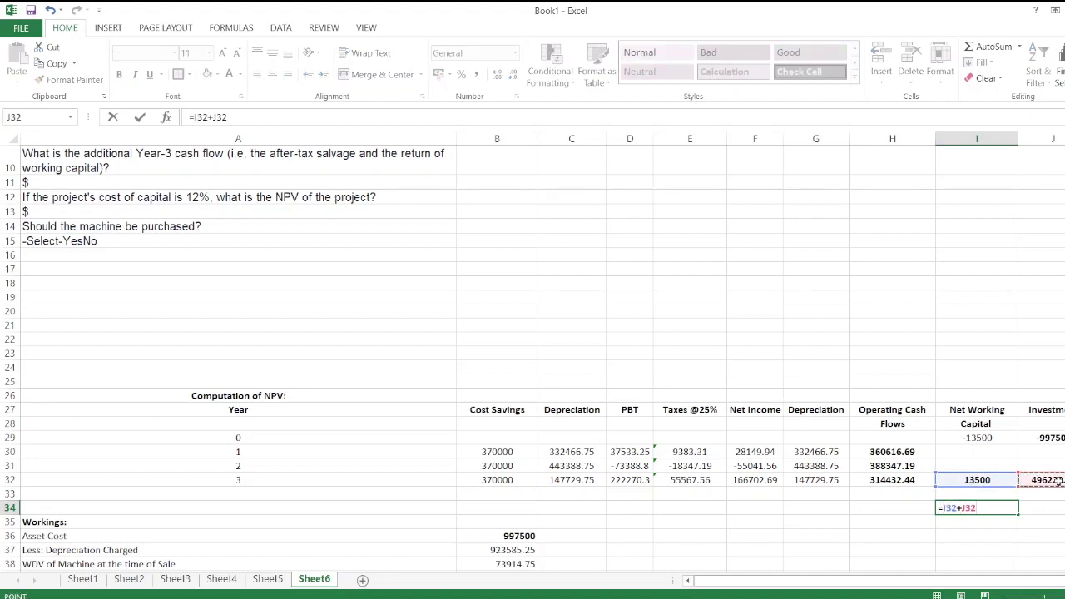
{"action": "key", "text": "Return"}
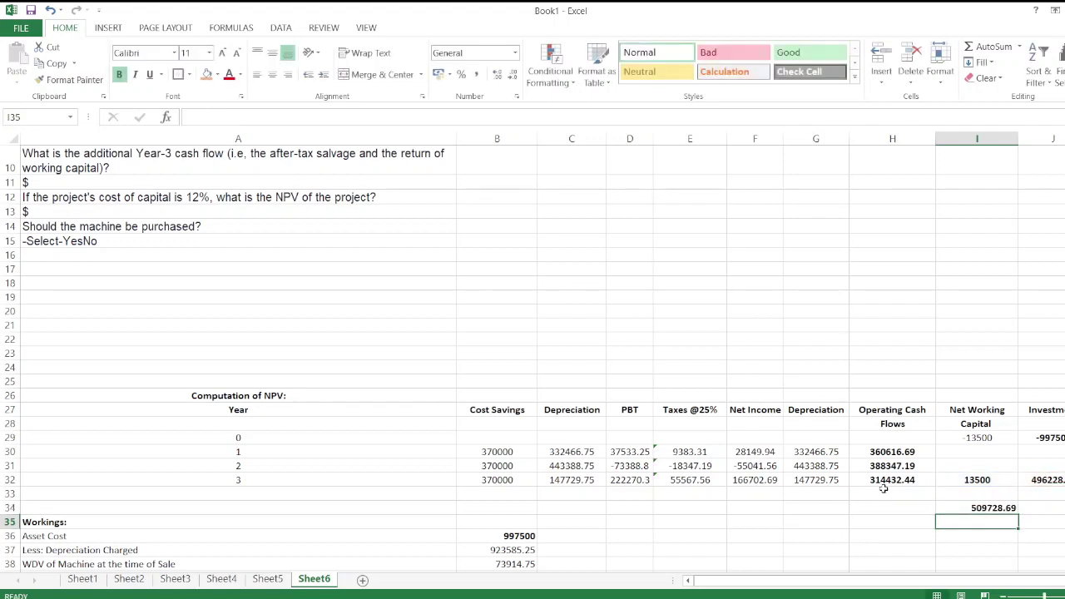
{"action": "left_click", "coordinate": [977, 506]}
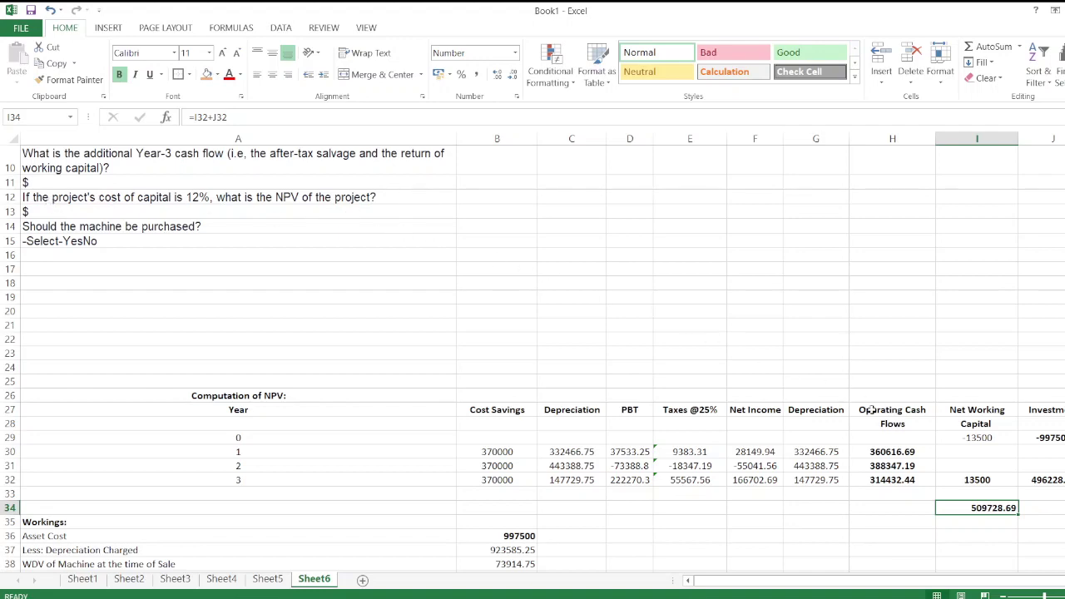
- Check the NPV in M33 against the questions on NPV and purchasing the machine, and review the completed cash flow table
{"action": "scroll", "coordinate": [923, 504], "scroll_direction": "right", "scroll_amount": 3}
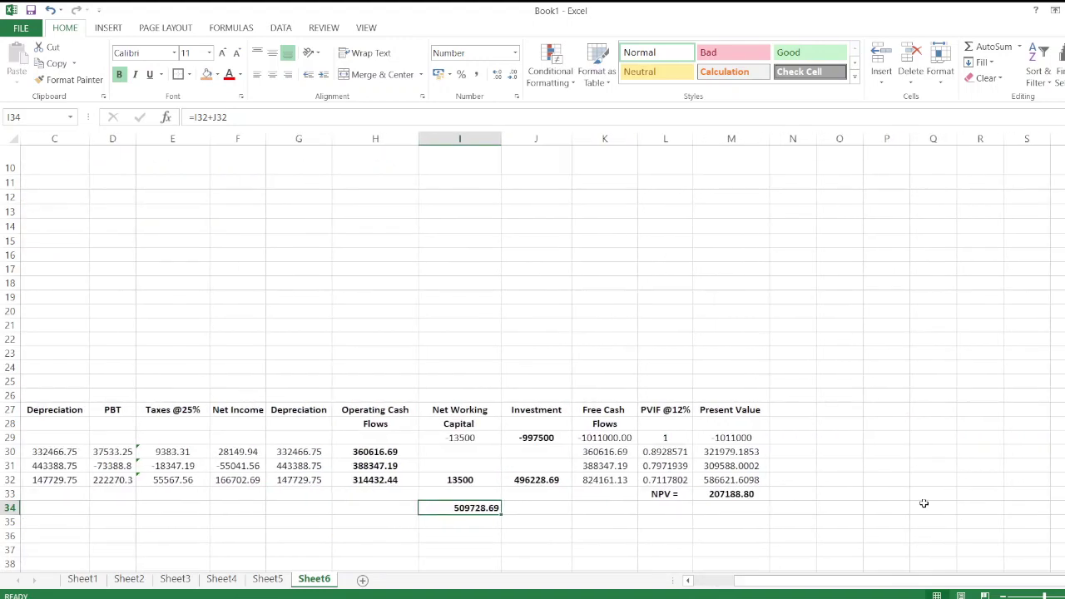
{"action": "left_click", "coordinate": [704, 493]}
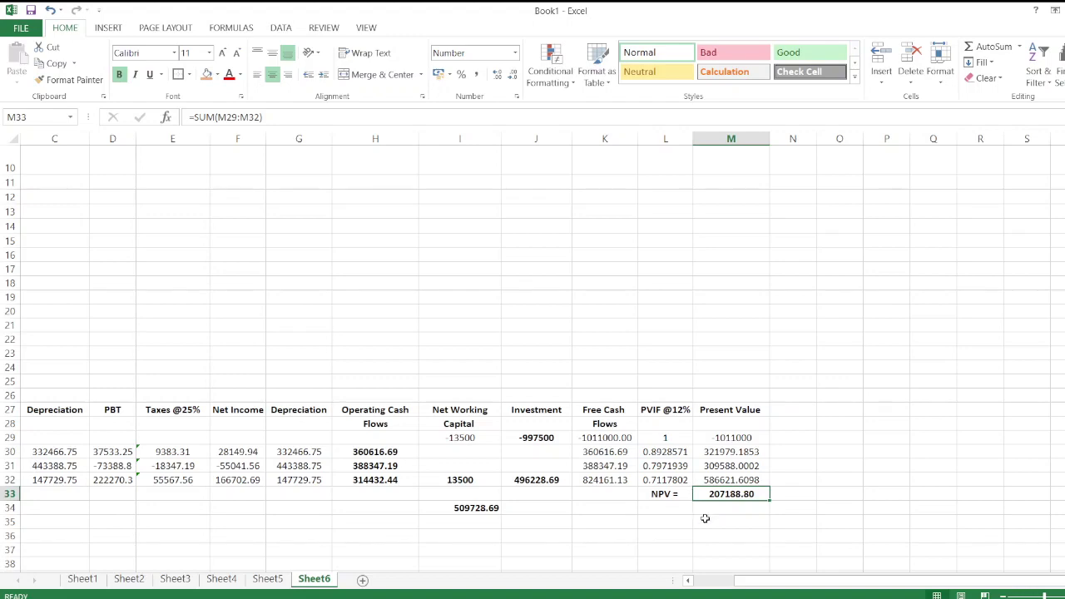
{"action": "left_click", "coordinate": [689, 581]}
{"action": "scroll", "coordinate": [211, 313], "scroll_direction": "up", "scroll_amount": 3}
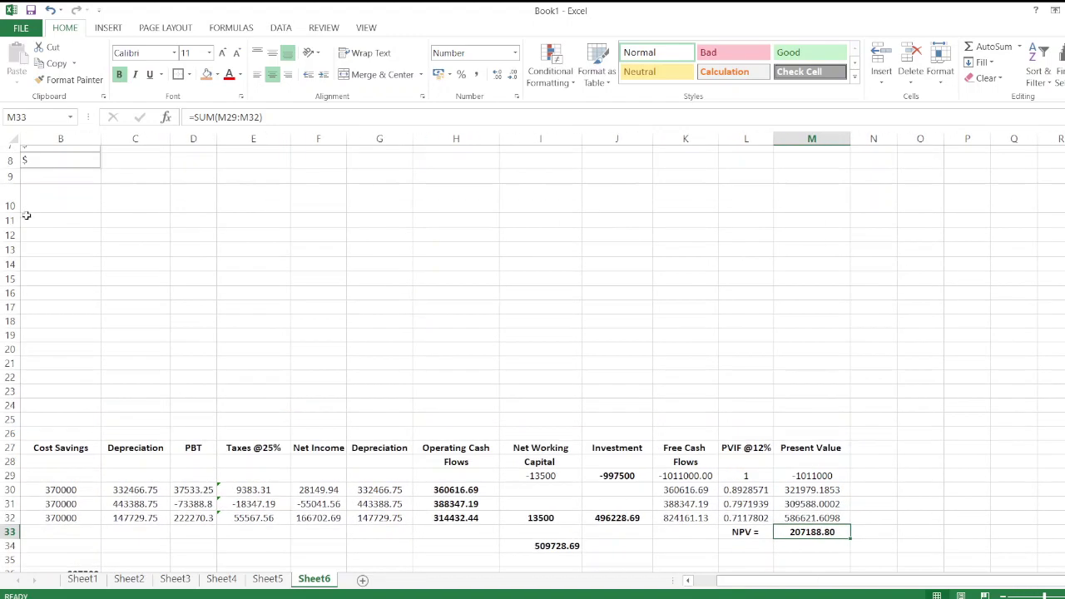
{"action": "left_click", "coordinate": [689, 581]}
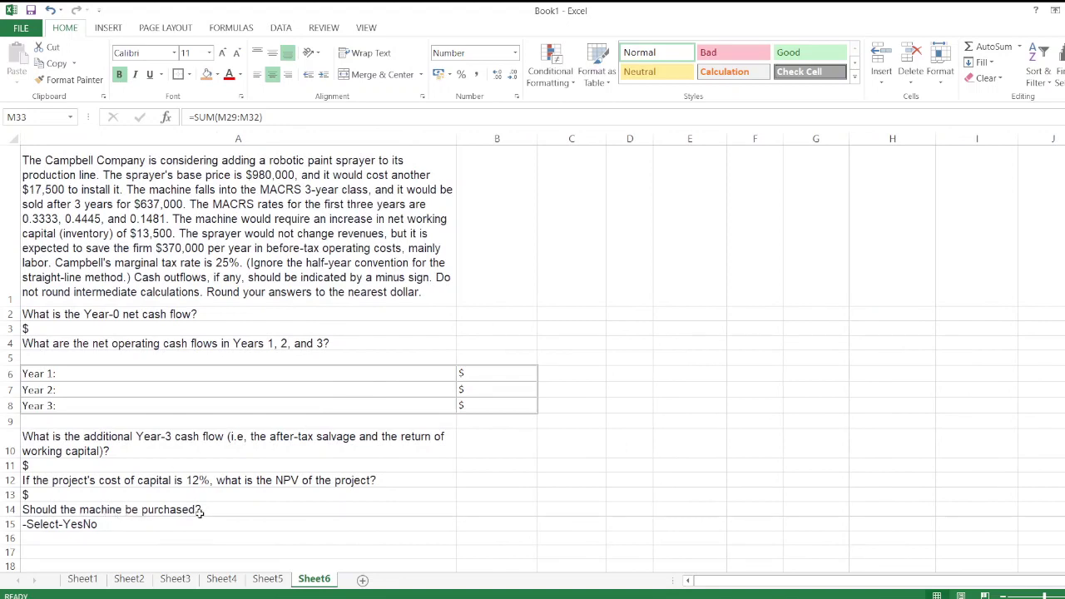
{"action": "scroll", "coordinate": [558, 408], "scroll_direction": "down", "scroll_amount": 5}
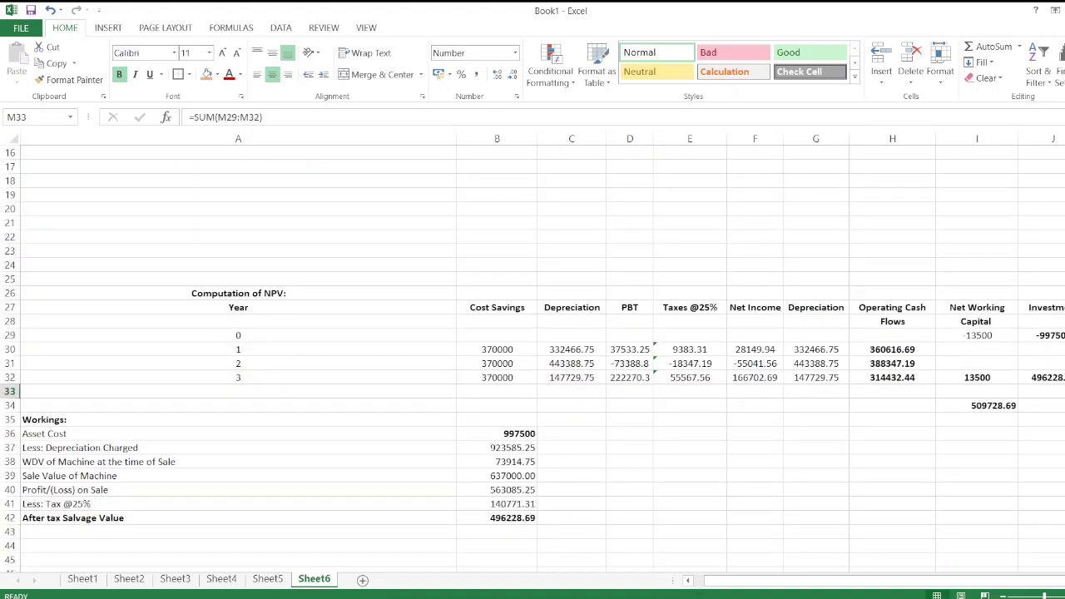
{"action": "left_click_drag", "start_coordinate": [700, 581], "coordinate": [714, 581]}
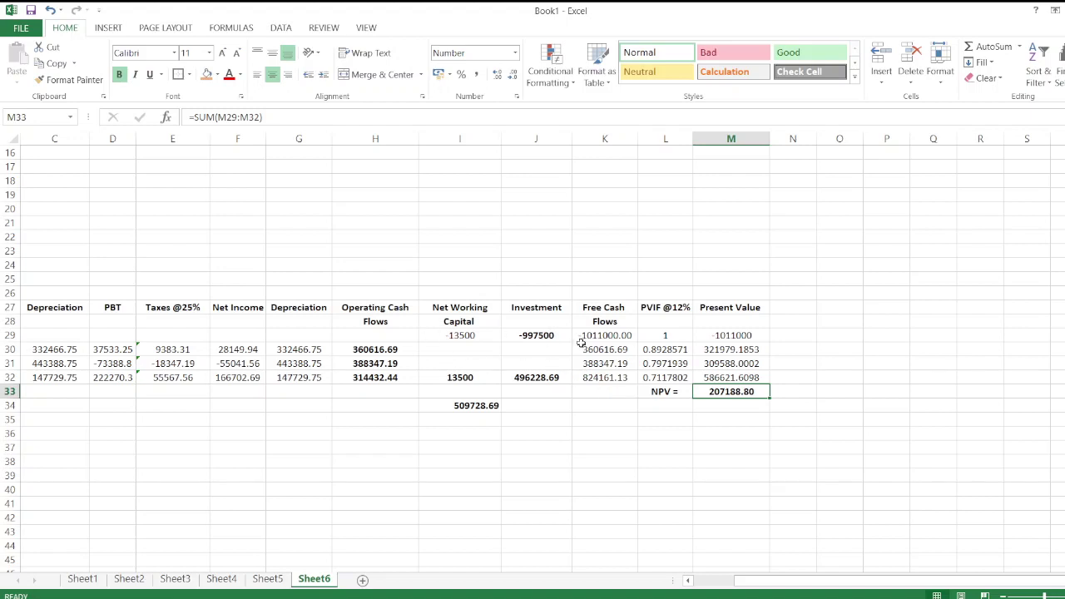
{"action": "left_click", "coordinate": [519, 418]}
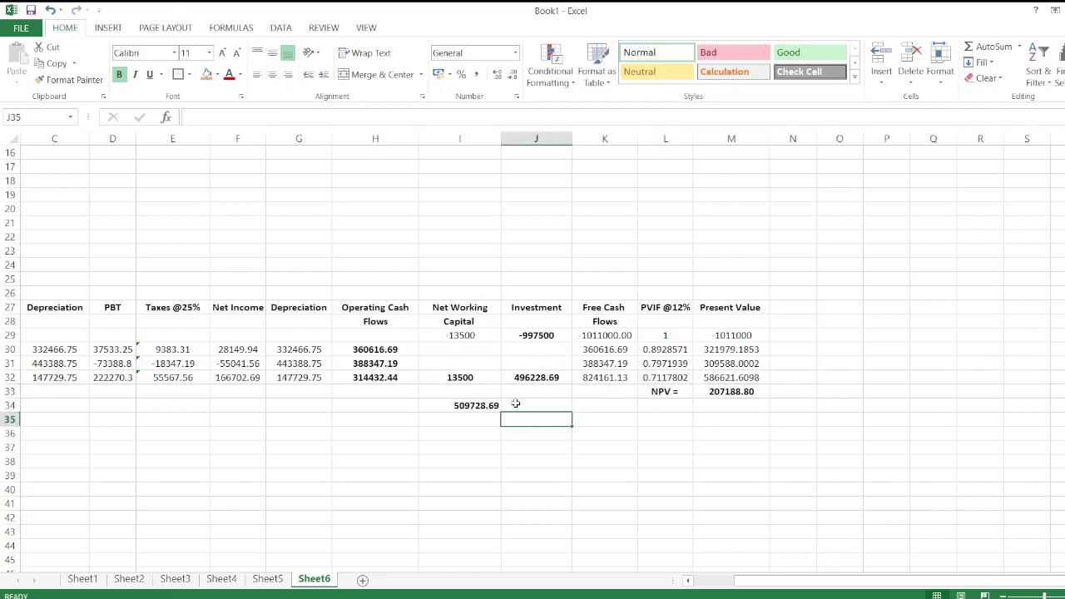